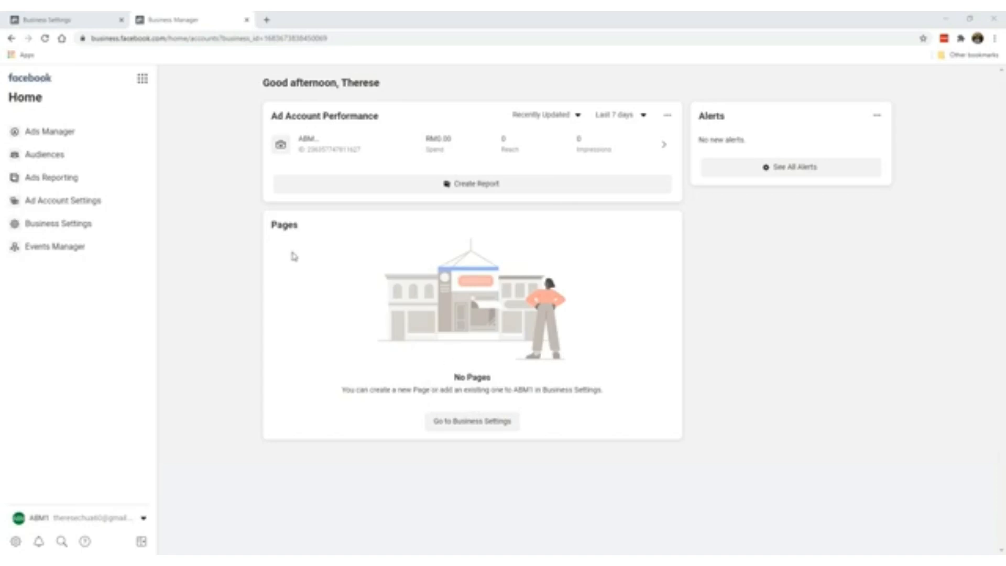
- Go to Business Settings and open the Pages section, which lists no Pages for ABM1
{"action": "left_click", "coordinate": [452, 422]}
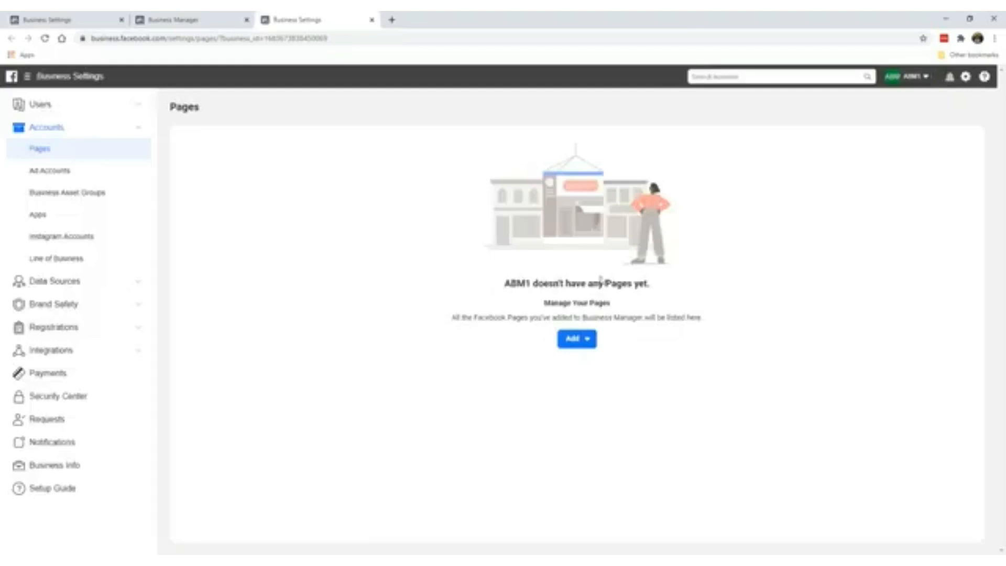
- Search for the existing Page 'law enf veh' and select it, then cancel and reopen the Add options
{"action": "left_click", "coordinate": [576, 339]}
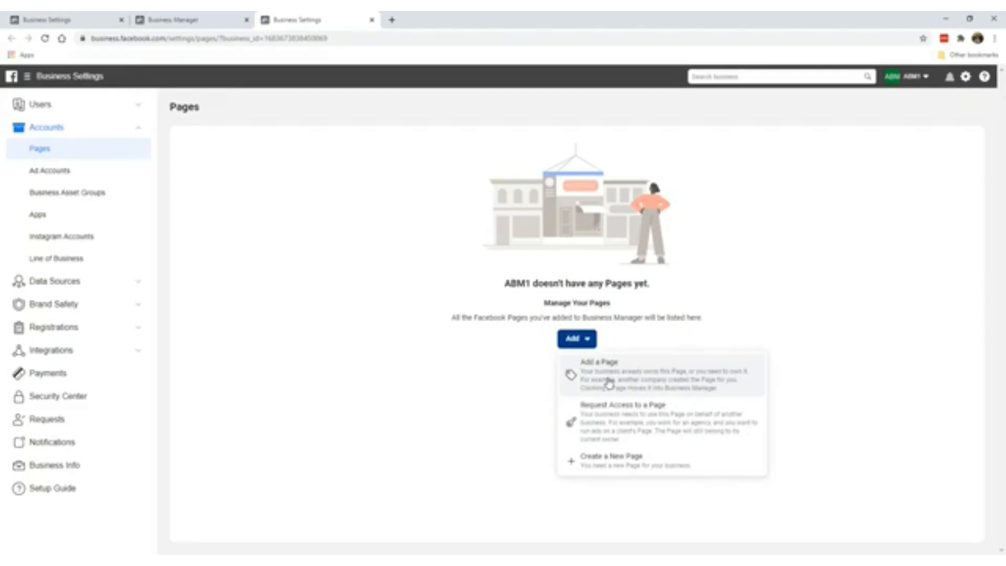
{"action": "left_click", "coordinate": [627, 386]}
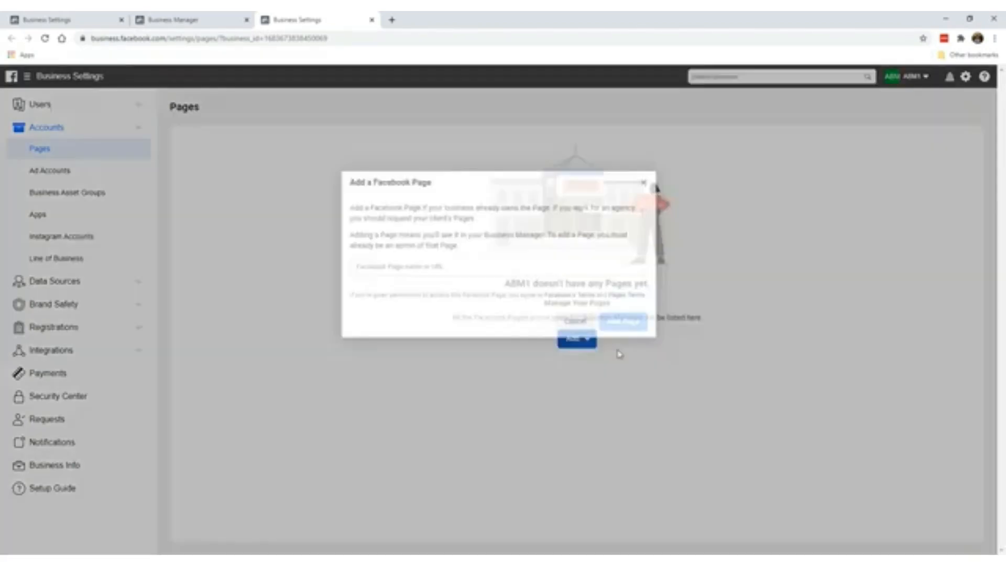
{"action": "left_click", "coordinate": [455, 264]}
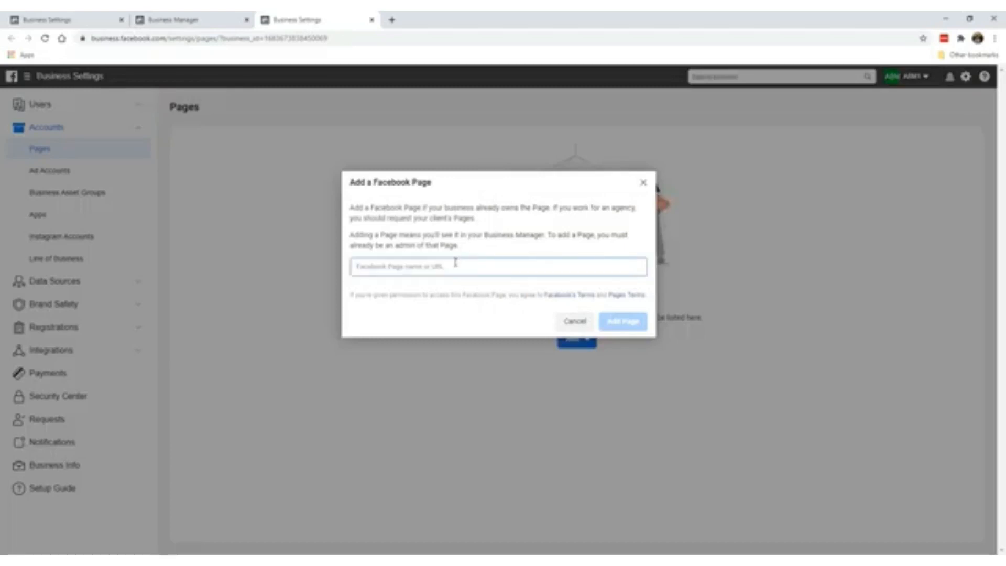
{"action": "type", "text": "law enf veh"}
{"action": "left_click", "coordinate": [464, 291]}
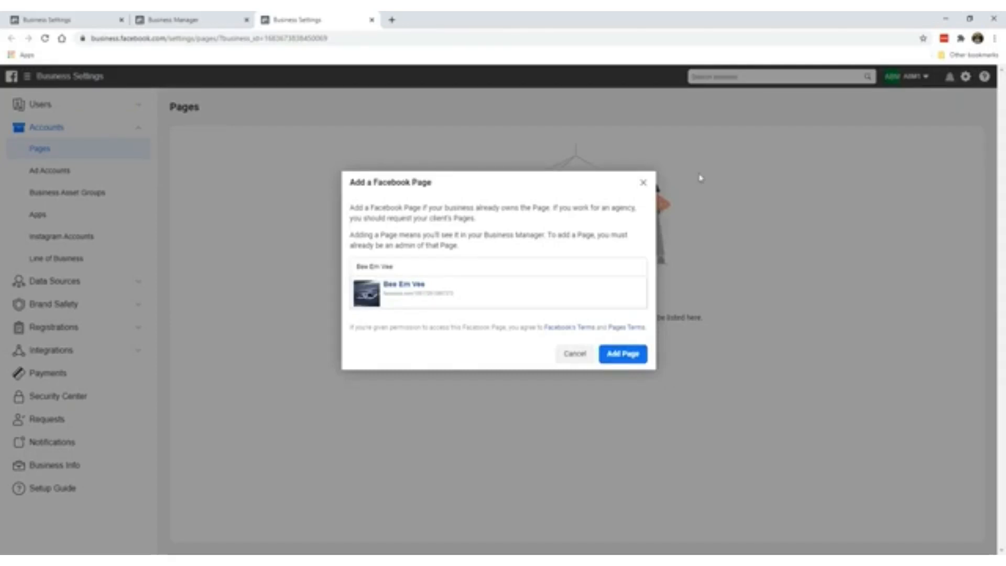
{"action": "left_click", "coordinate": [643, 183]}
{"action": "left_click", "coordinate": [576, 350]}
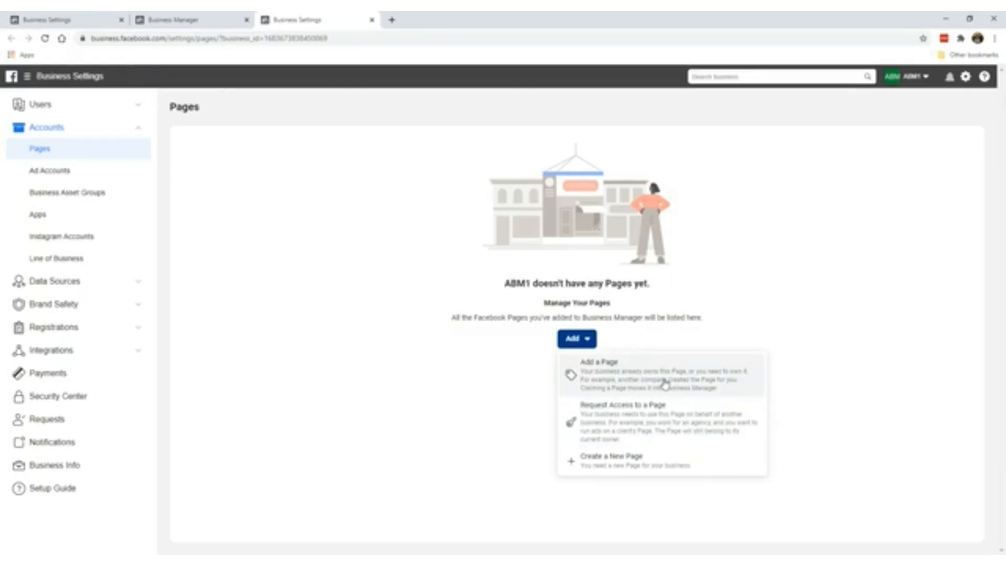
- Start a new Page, cancel once, then restart it and pick the Brand or Product category
{"action": "left_click", "coordinate": [604, 466]}
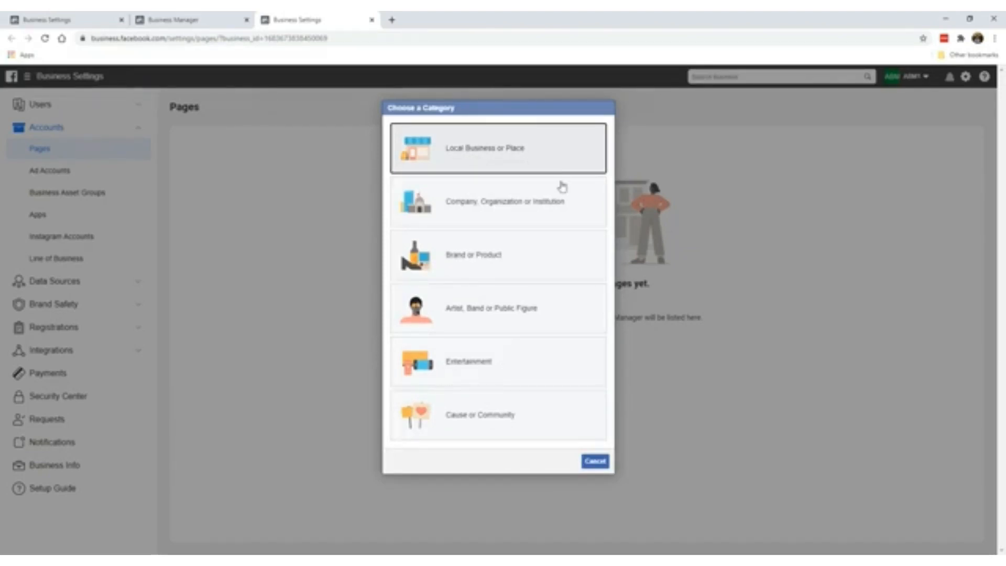
{"action": "left_click", "coordinate": [564, 210]}
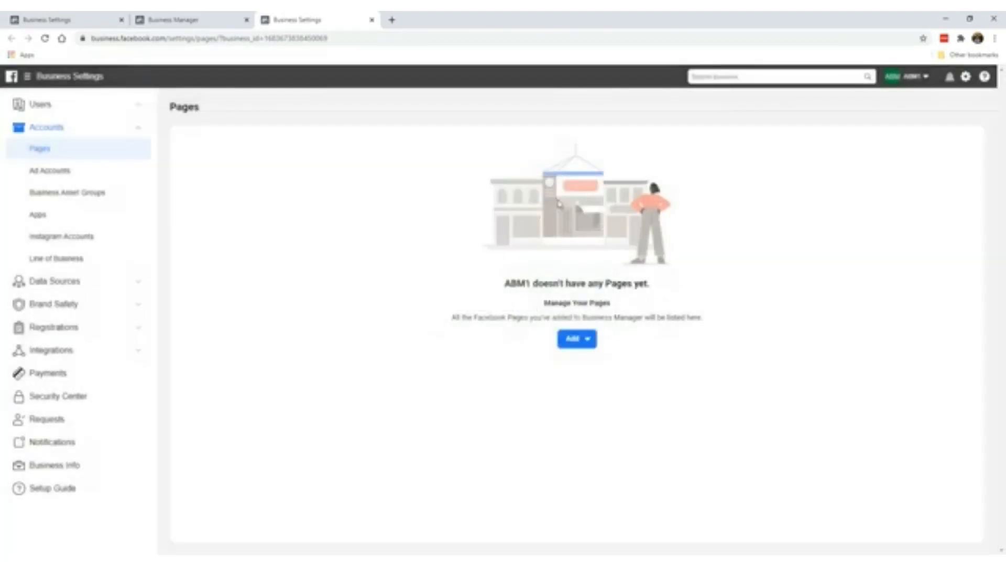
{"action": "left_click", "coordinate": [590, 272]}
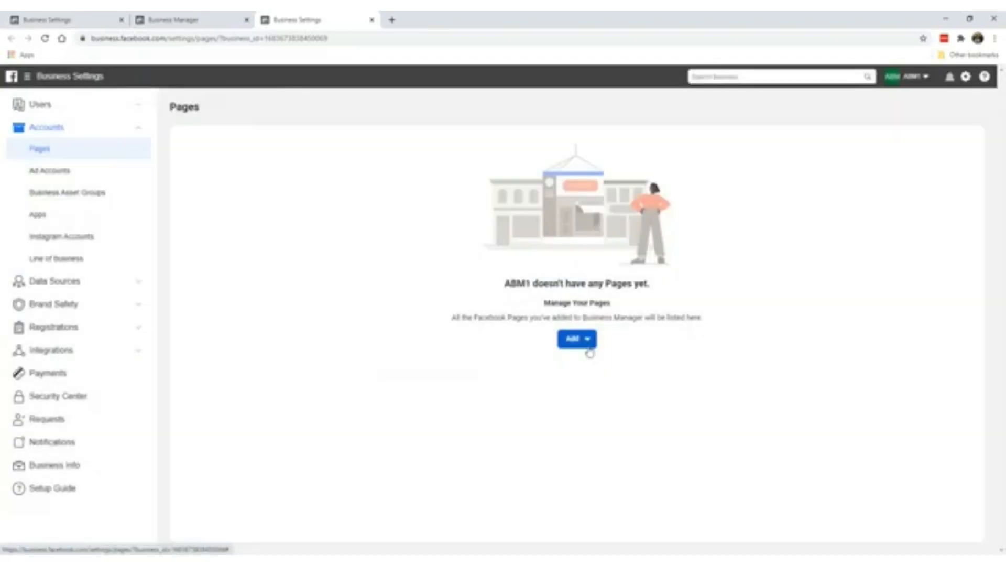
{"action": "left_click", "coordinate": [581, 339]}
{"action": "left_click", "coordinate": [595, 459]}
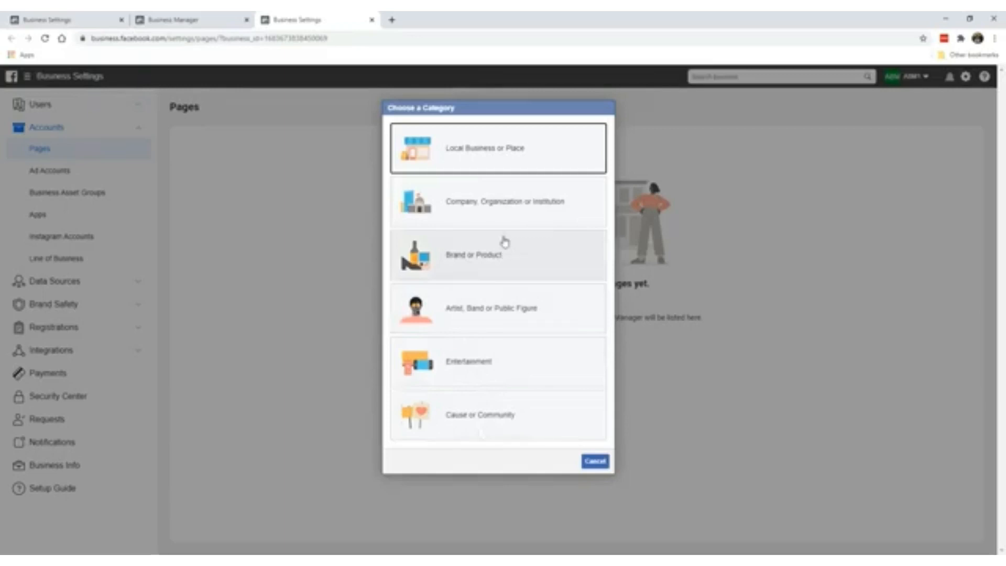
{"action": "left_click", "coordinate": [474, 242]}
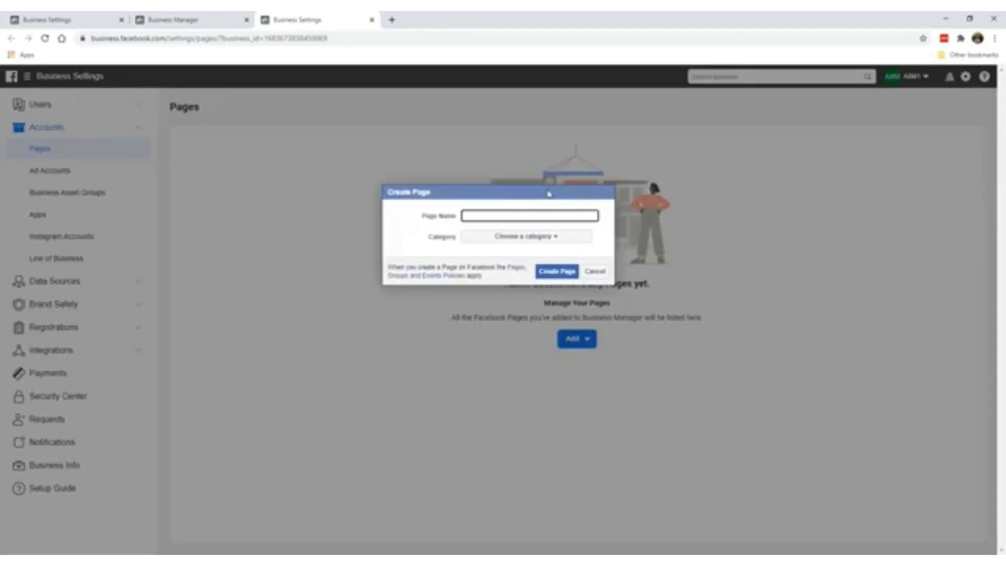
- Name the new Page BMW Motorworks, set its category to Cars, and create it
{"action": "type", "text": "B"}
{"action": "type", "text": "BM1 "}
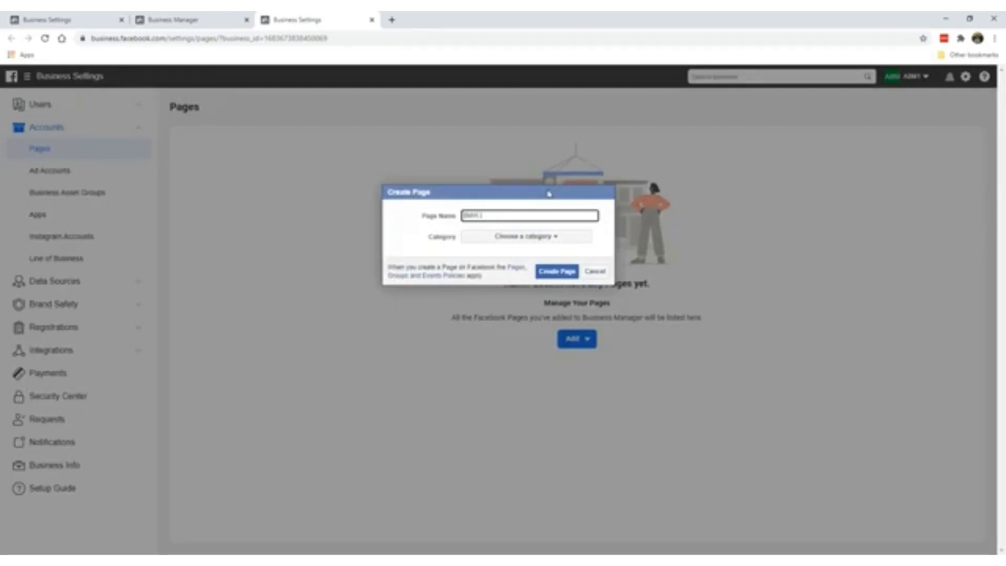
{"action": "type", "text": "Motorworld"}
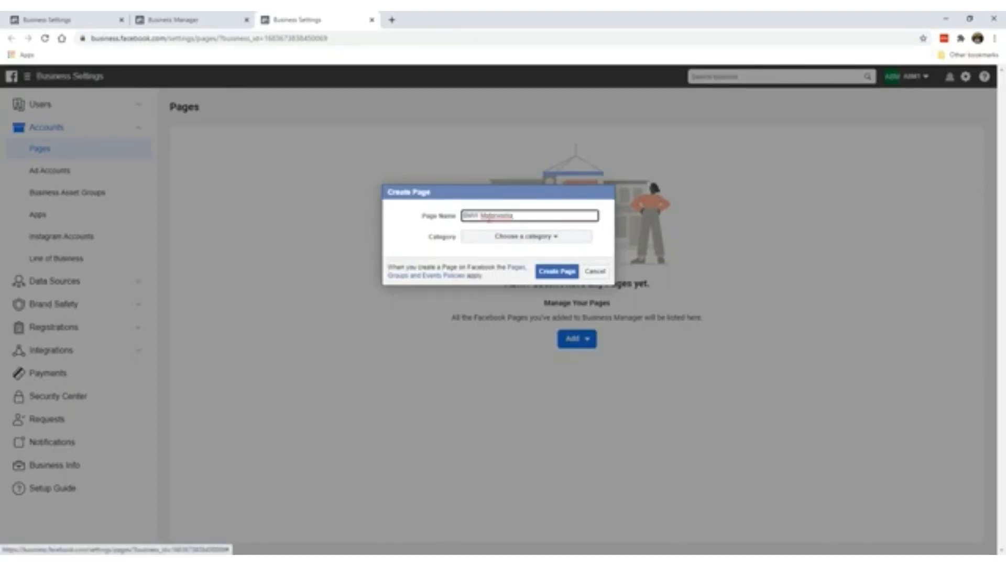
{"action": "left_click", "coordinate": [489, 242]}
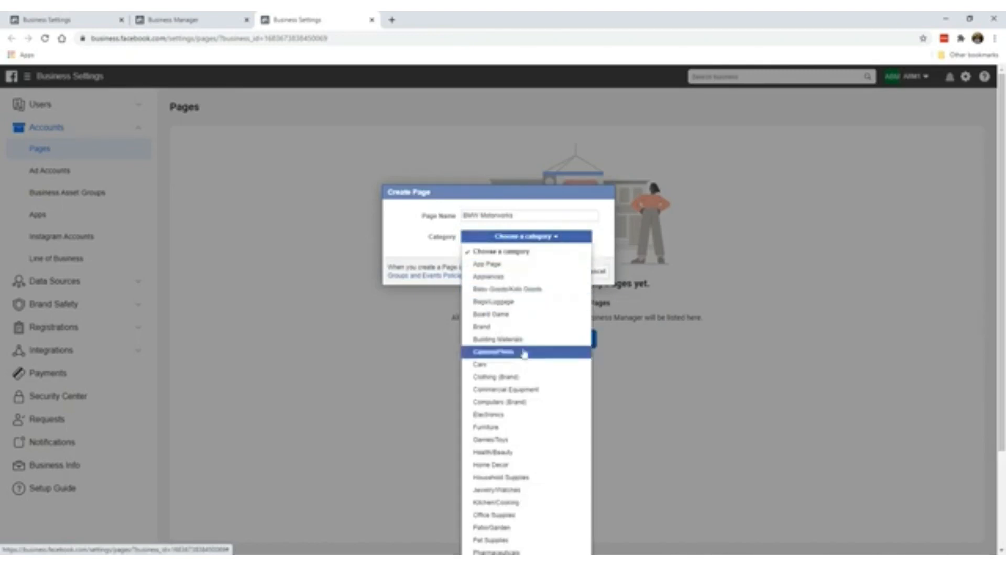
{"action": "scroll", "coordinate": [523, 348], "scroll_direction": "down", "scroll_amount": 1}
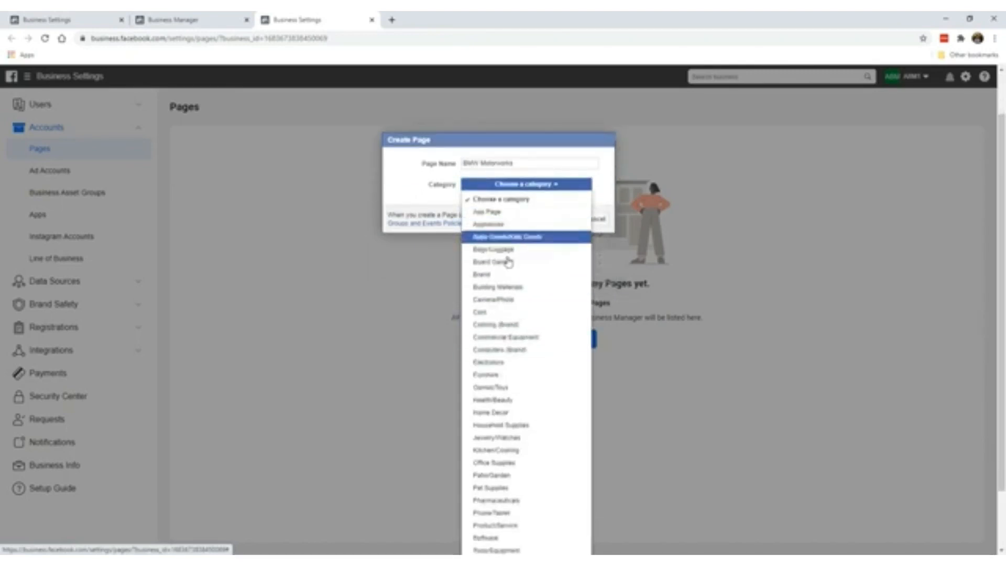
{"action": "scroll", "coordinate": [511, 293], "scroll_direction": "down", "scroll_amount": 1}
{"action": "scroll", "coordinate": [521, 362], "scroll_direction": "down", "scroll_amount": 1}
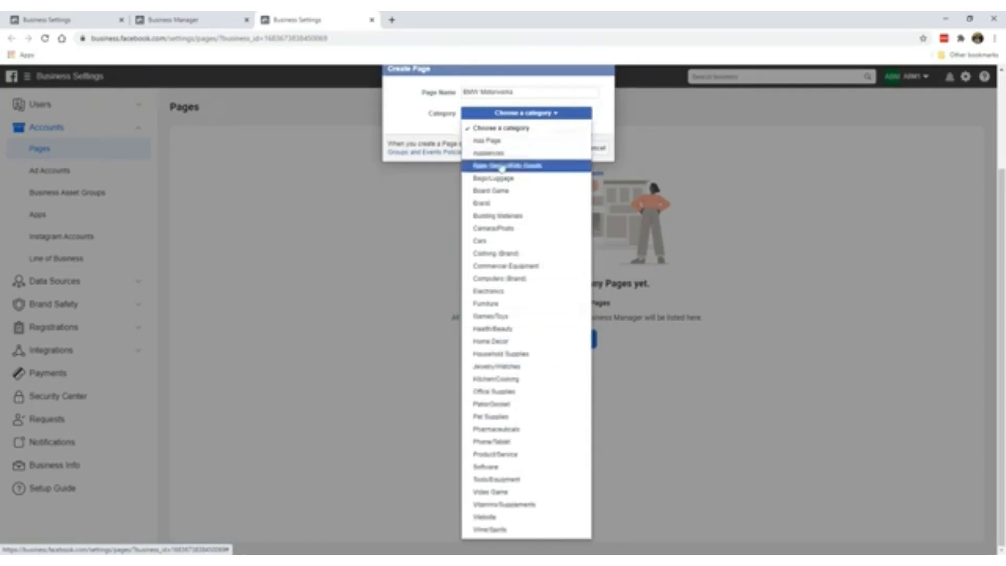
{"action": "left_click", "coordinate": [534, 241]}
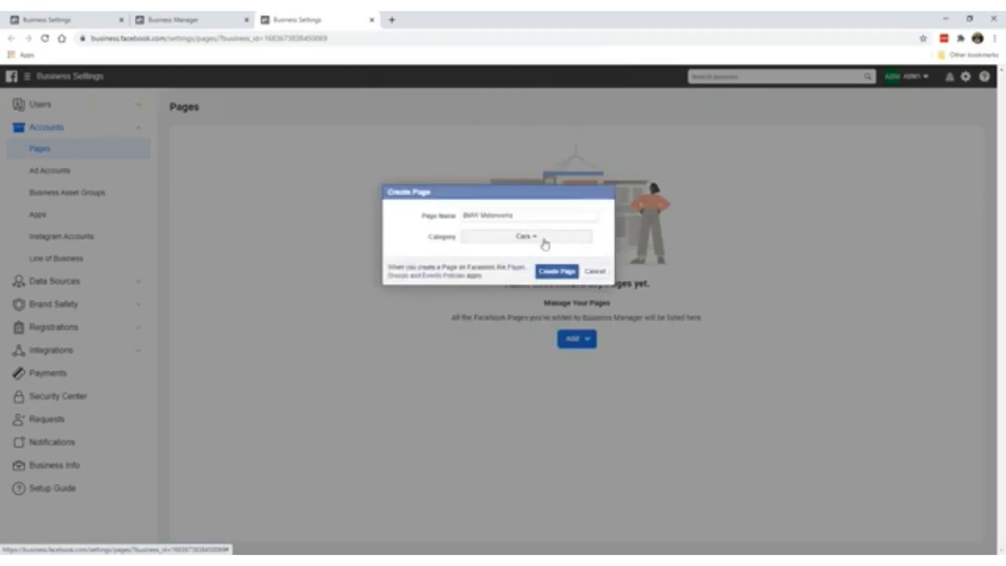
{"action": "left_click", "coordinate": [554, 277]}
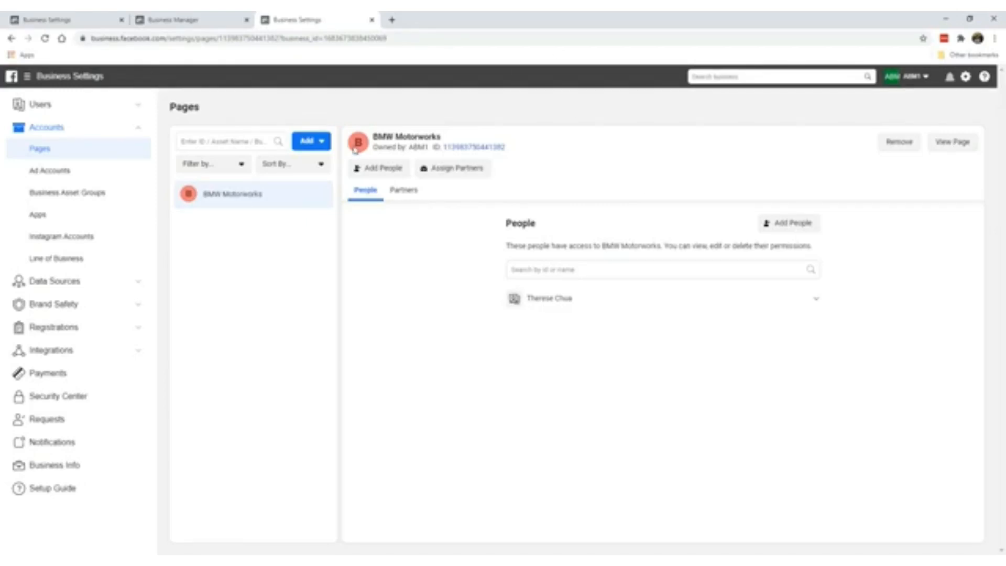
- Open the BMW Motorworks Page's home from the Pages list with View Page
{"action": "left_click", "coordinate": [949, 145]}
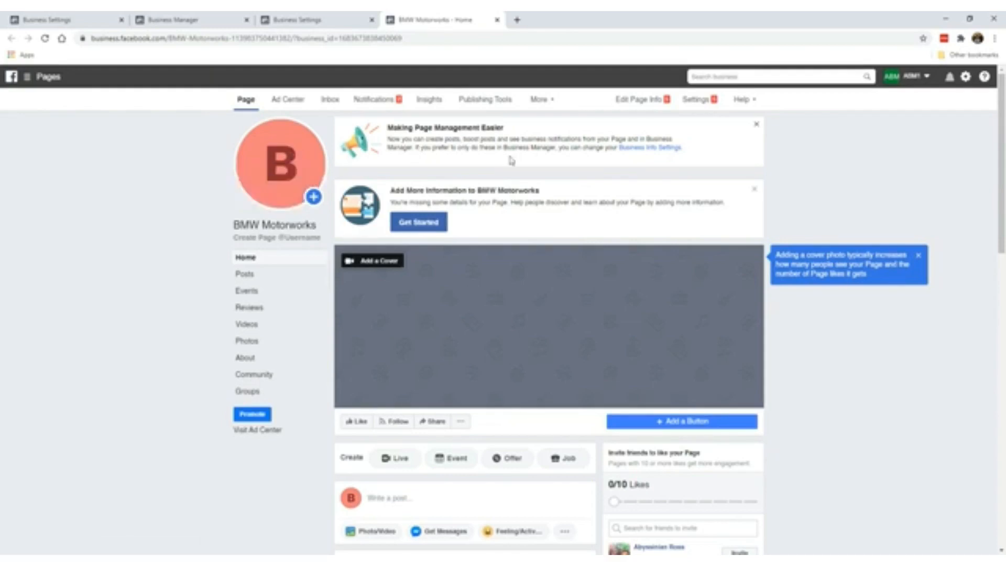
- Dismiss the page-management and add-information banners and the cover-photo tip
{"action": "left_click", "coordinate": [754, 128]}
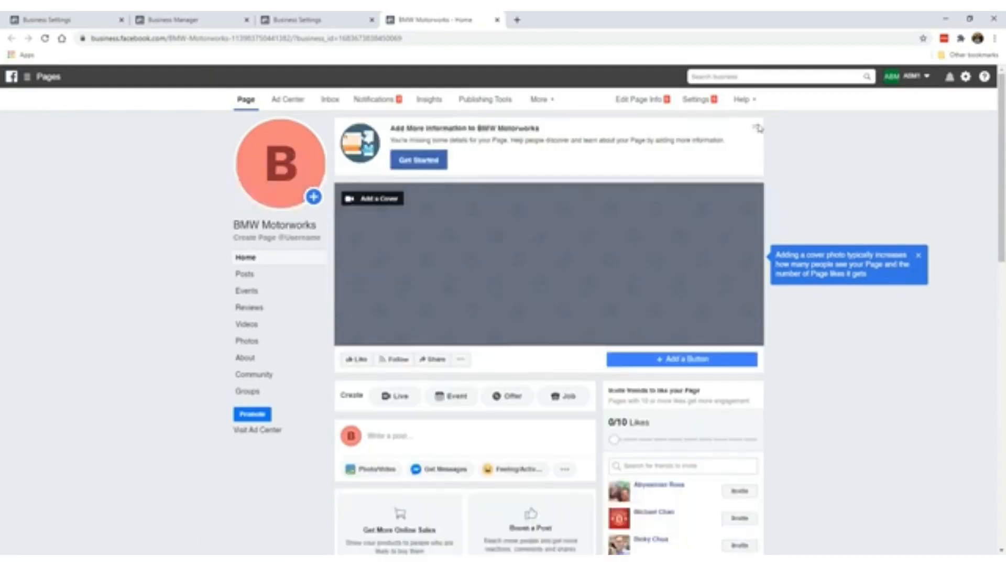
{"action": "left_click", "coordinate": [756, 128]}
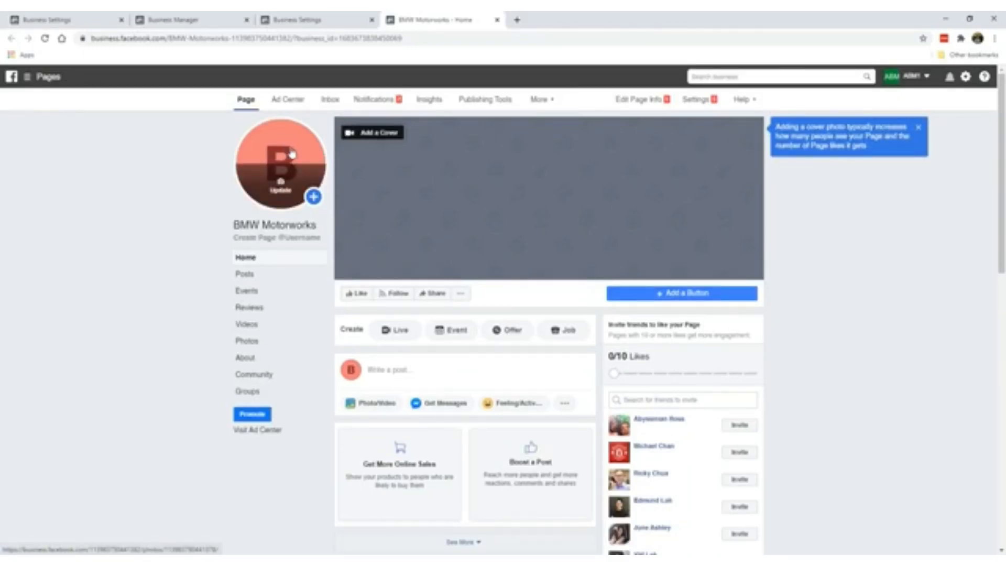
{"action": "scroll", "coordinate": [564, 233], "scroll_direction": "down", "scroll_amount": 5}
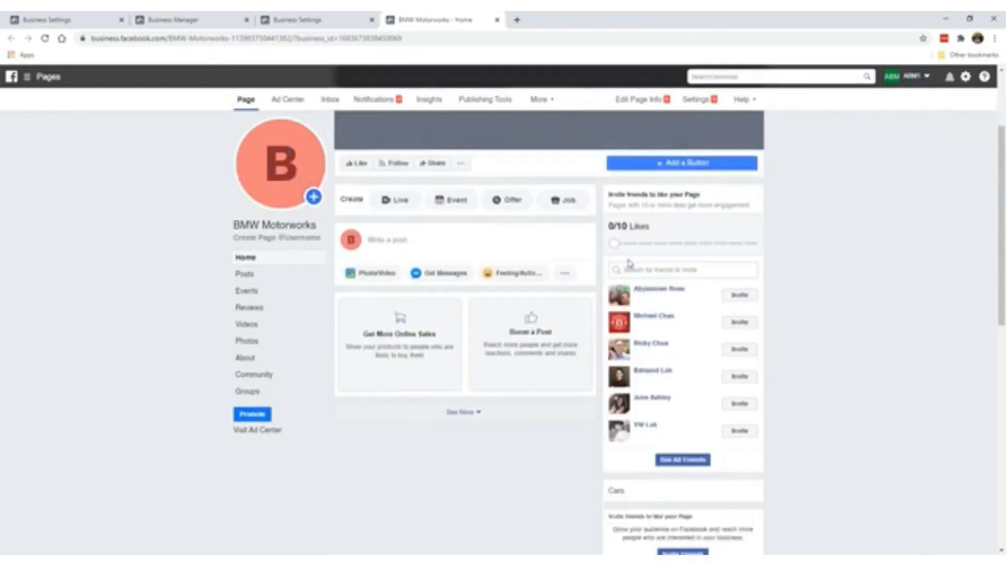
{"action": "scroll", "coordinate": [526, 301], "scroll_direction": "up", "scroll_amount": 5}
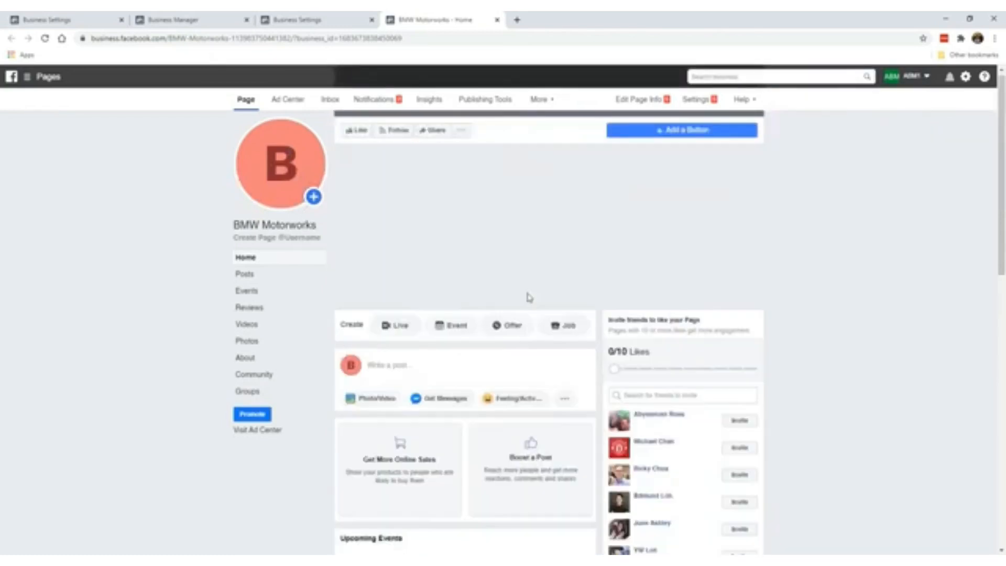
{"action": "left_click", "coordinate": [918, 127]}
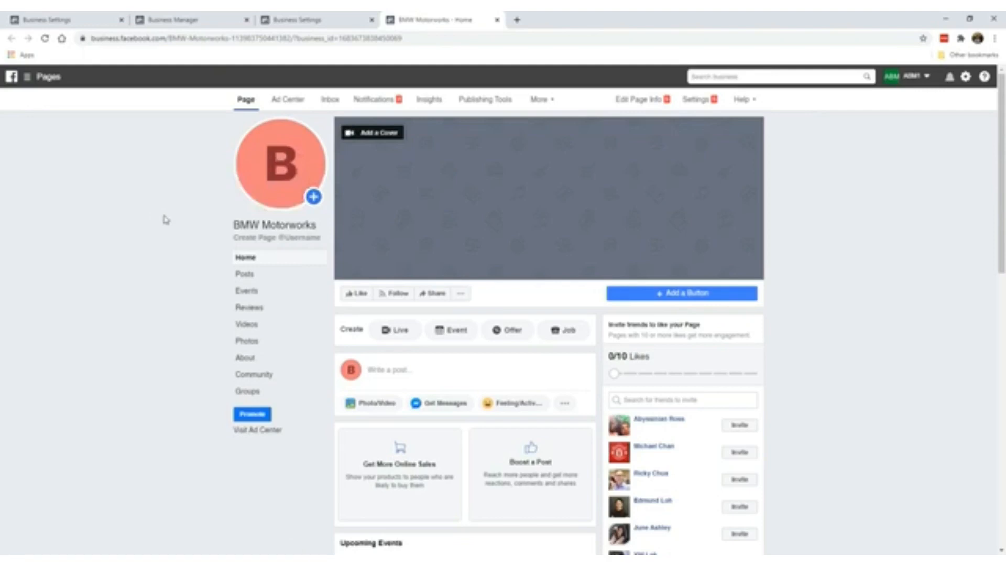
- Look at the profile picture Update options, then close them without changes
{"action": "mouse_move", "coordinate": [277, 196]}
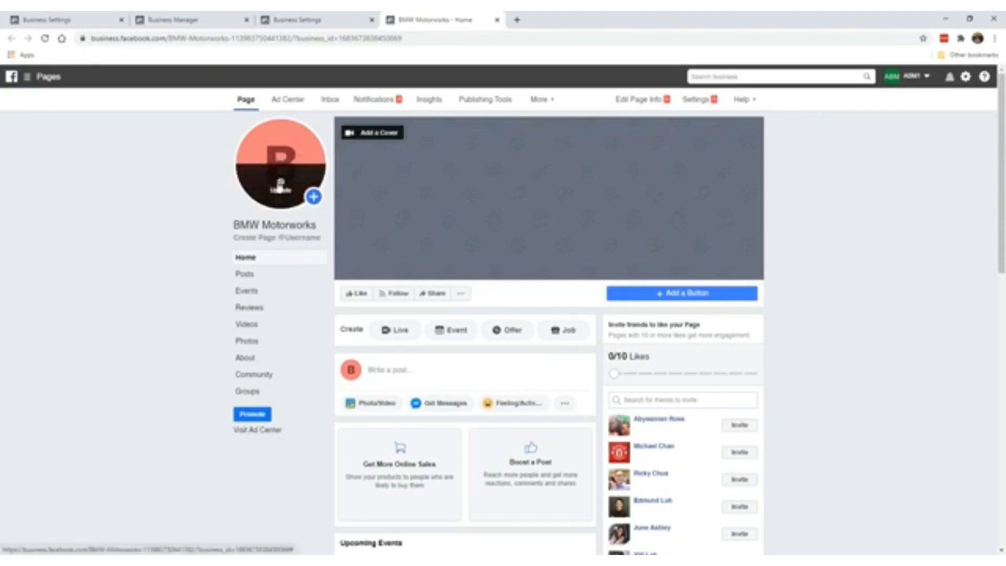
{"action": "left_click", "coordinate": [280, 186]}
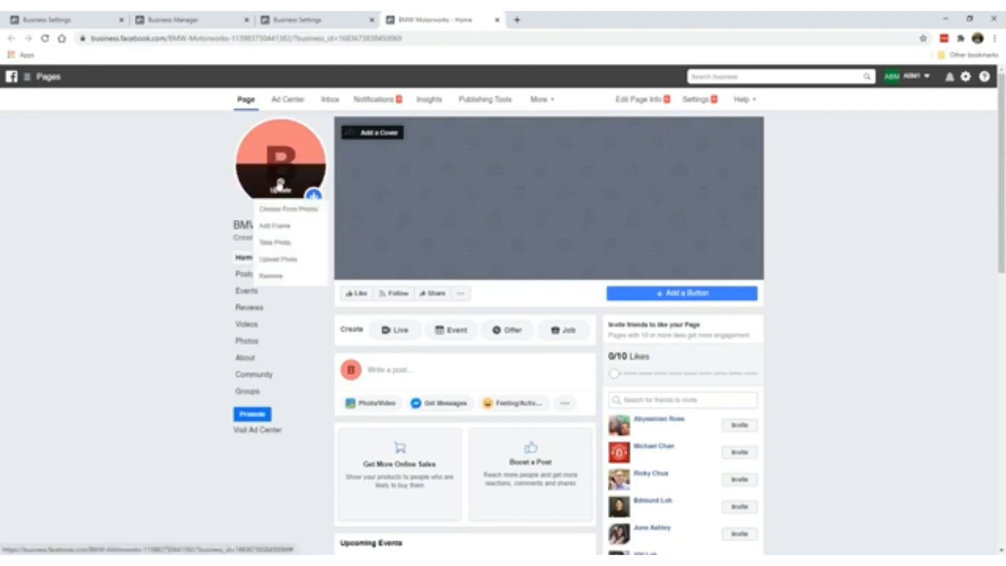
{"action": "left_click", "coordinate": [126, 192]}
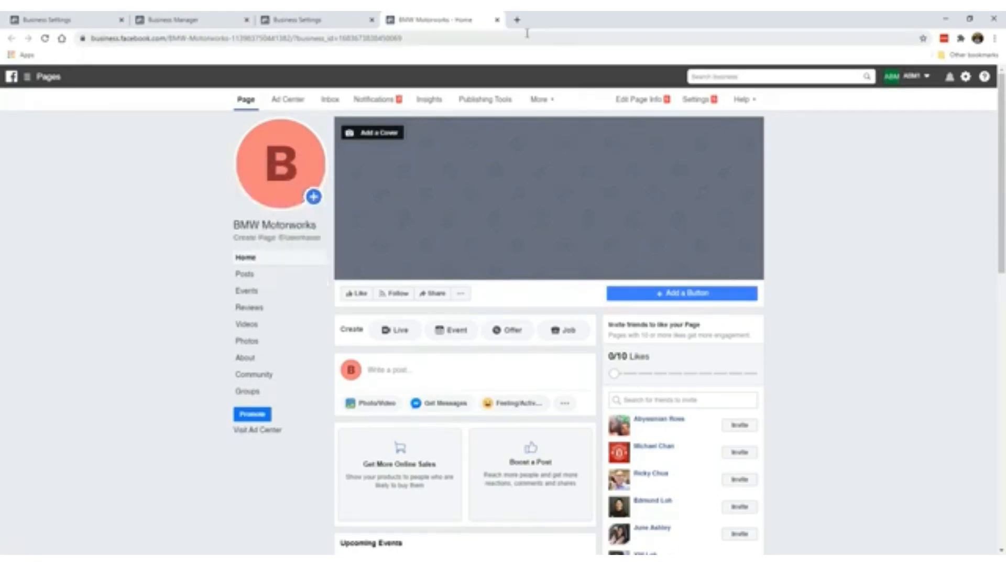
- Search Google for 'bmw' in a new tab and show the image results
{"action": "left_click", "coordinate": [516, 19]}
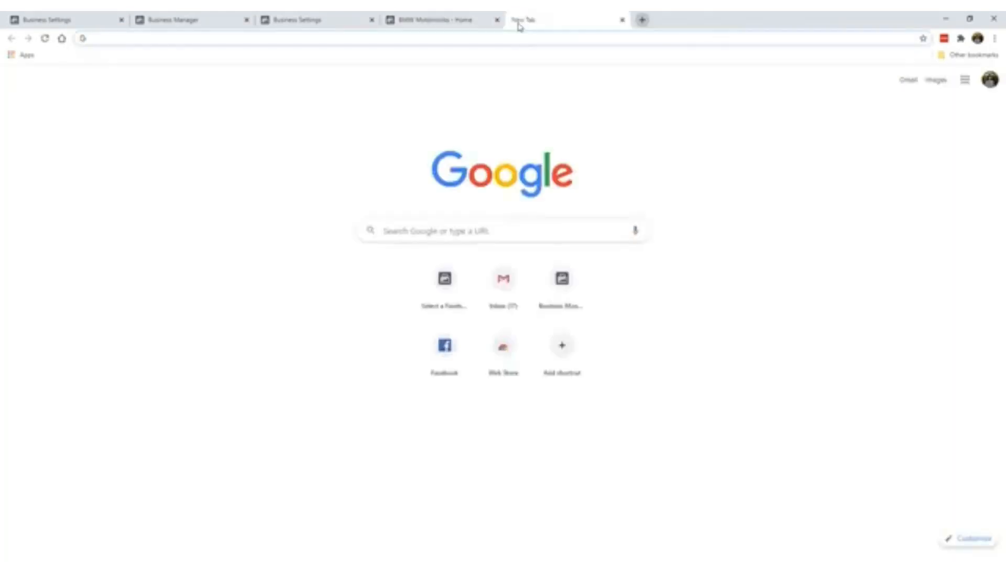
{"action": "type", "text": "bmw"}
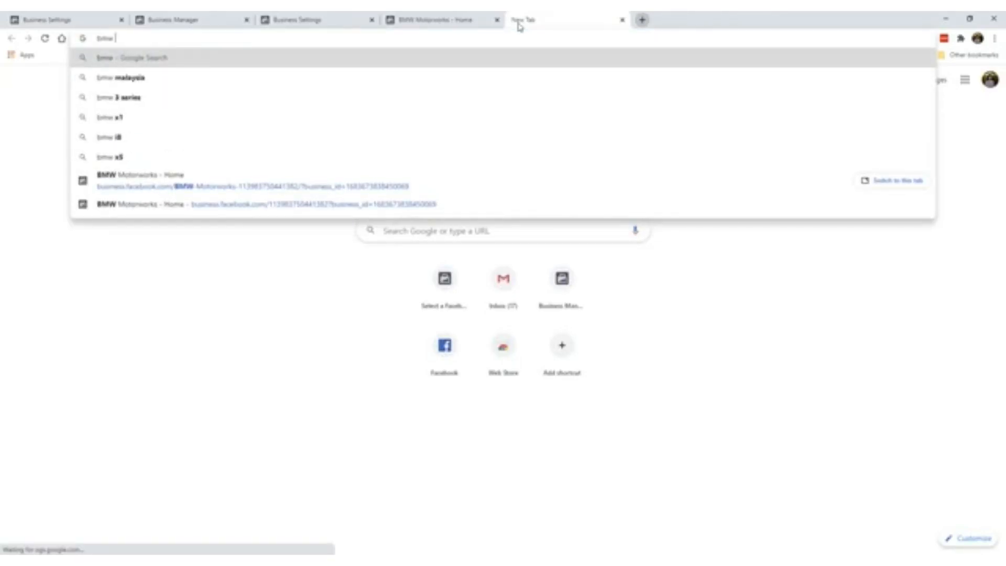
{"action": "key", "text": "Return"}
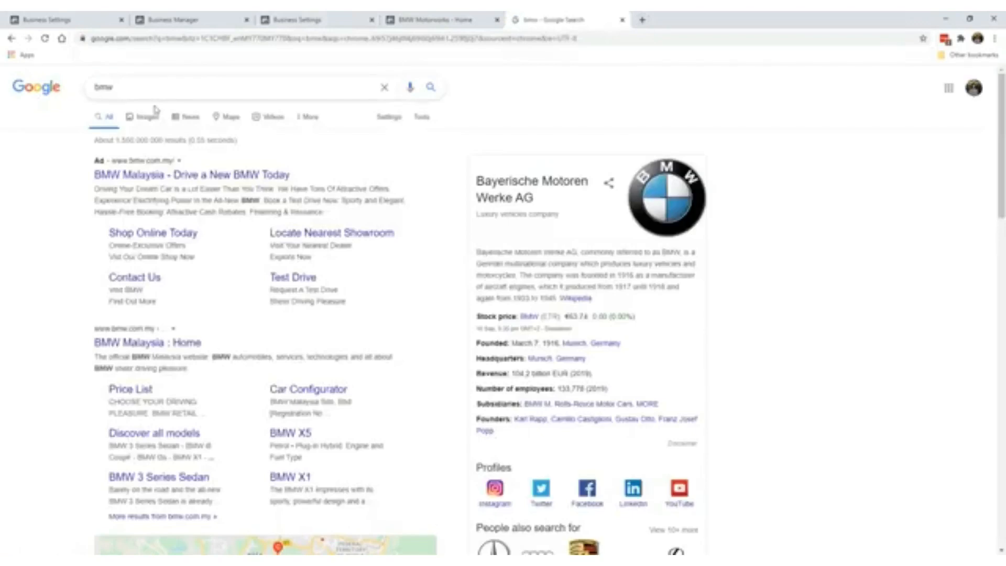
{"action": "left_click", "coordinate": [149, 117]}
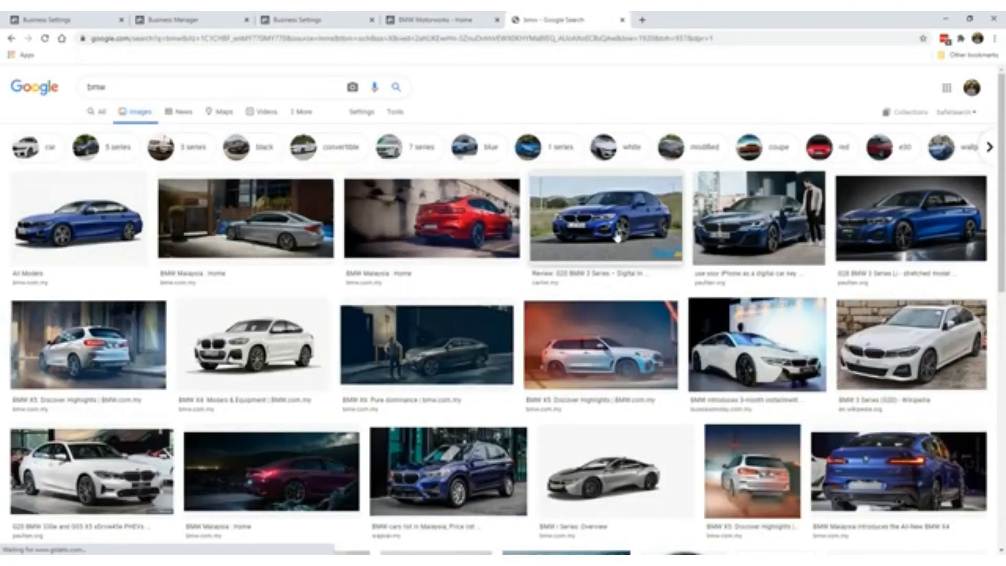
- Save the blue G28 BMW 3 Series Li photo to the desktop as a JPEG
{"action": "left_click", "coordinate": [636, 232]}
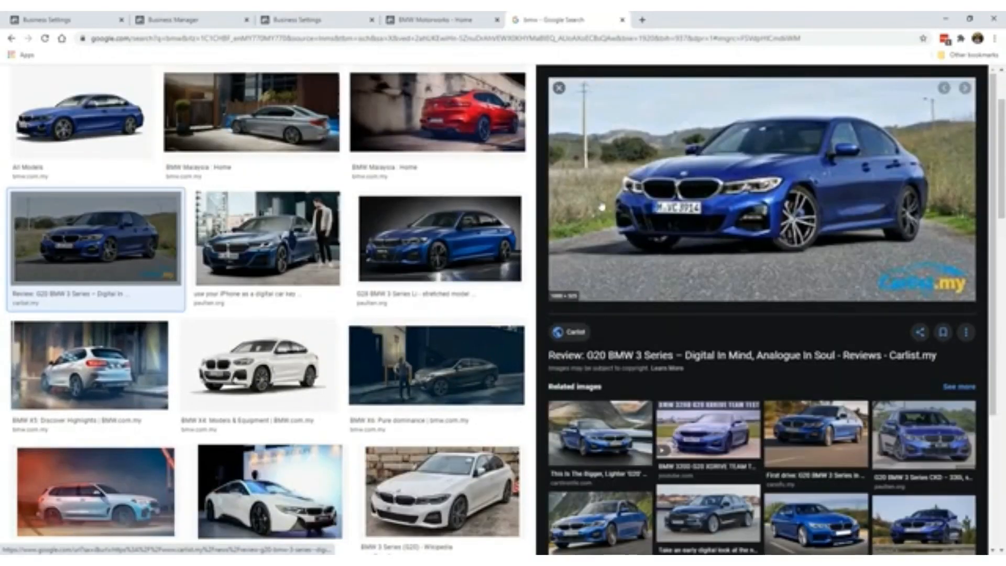
{"action": "left_click", "coordinate": [471, 241]}
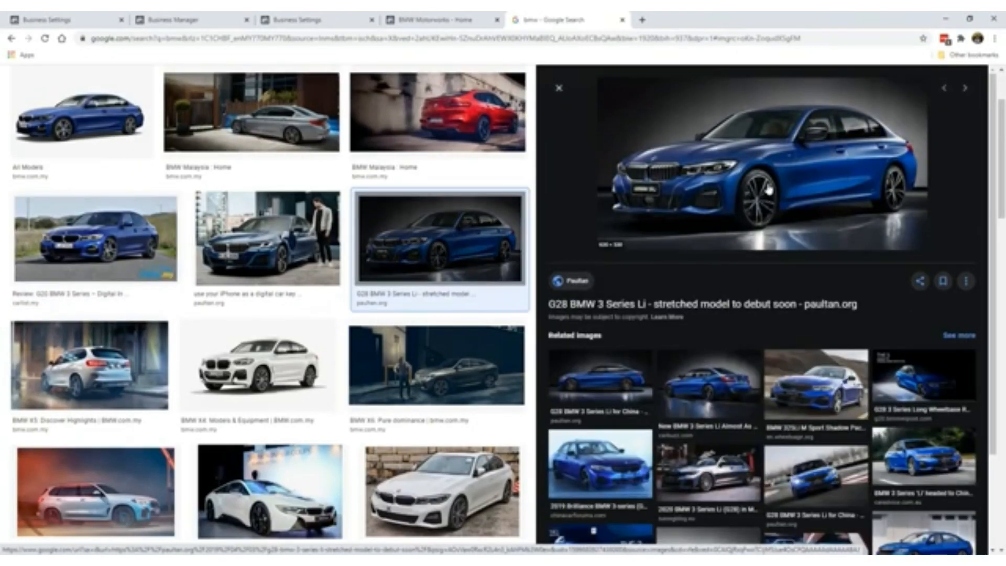
{"action": "right_click", "coordinate": [764, 184]}
{"action": "left_click", "coordinate": [797, 284]}
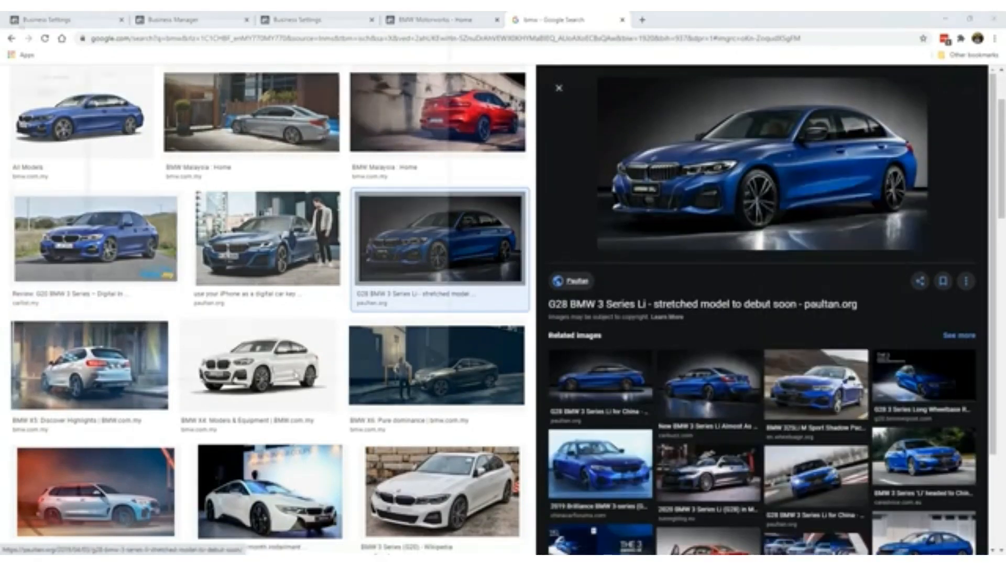
{"action": "left_click", "coordinate": [357, 300]}
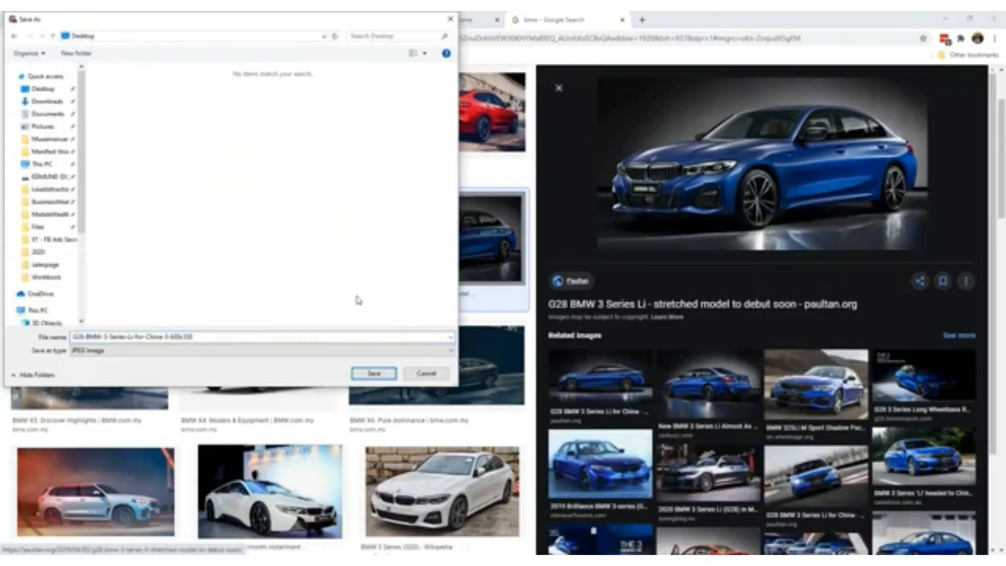
{"action": "left_click", "coordinate": [373, 373]}
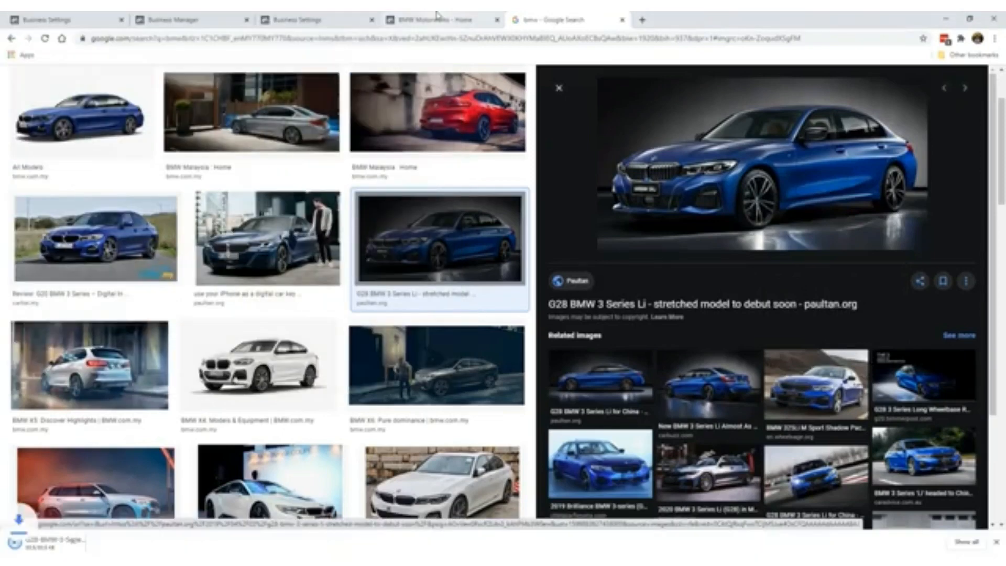
{"action": "left_click", "coordinate": [442, 21]}
- Upload the downloaded BMW photo from the computer as the new profile picture
{"action": "mouse_move", "coordinate": [281, 163]}
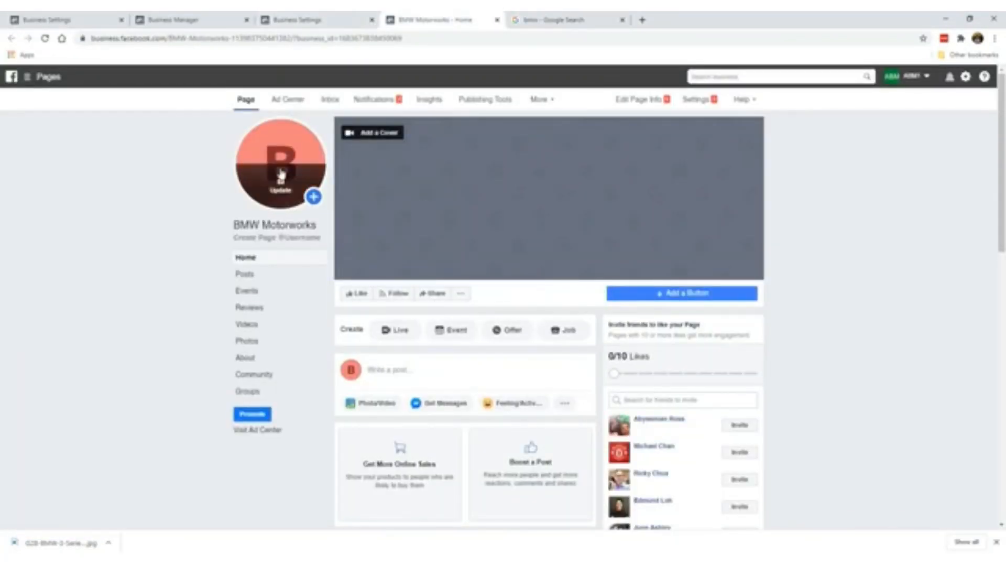
{"action": "left_click", "coordinate": [281, 184]}
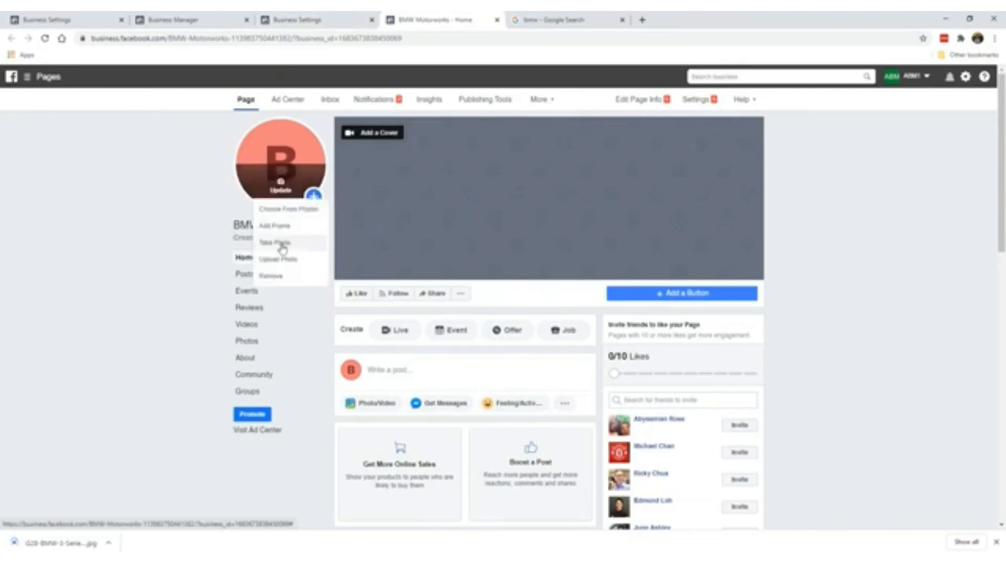
{"action": "left_click", "coordinate": [320, 260]}
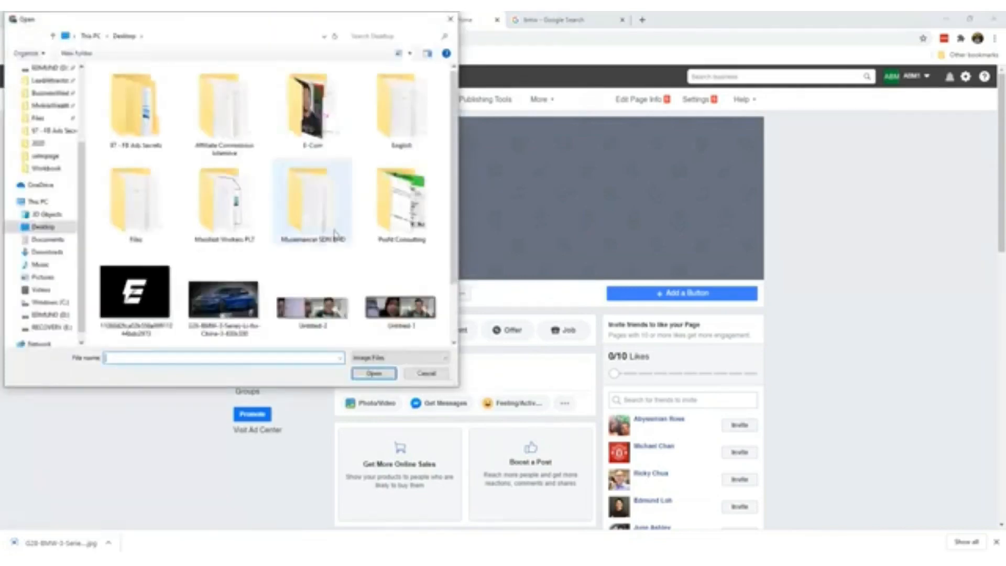
{"action": "left_click", "coordinate": [224, 283]}
{"action": "double_click", "coordinate": [254, 283]}
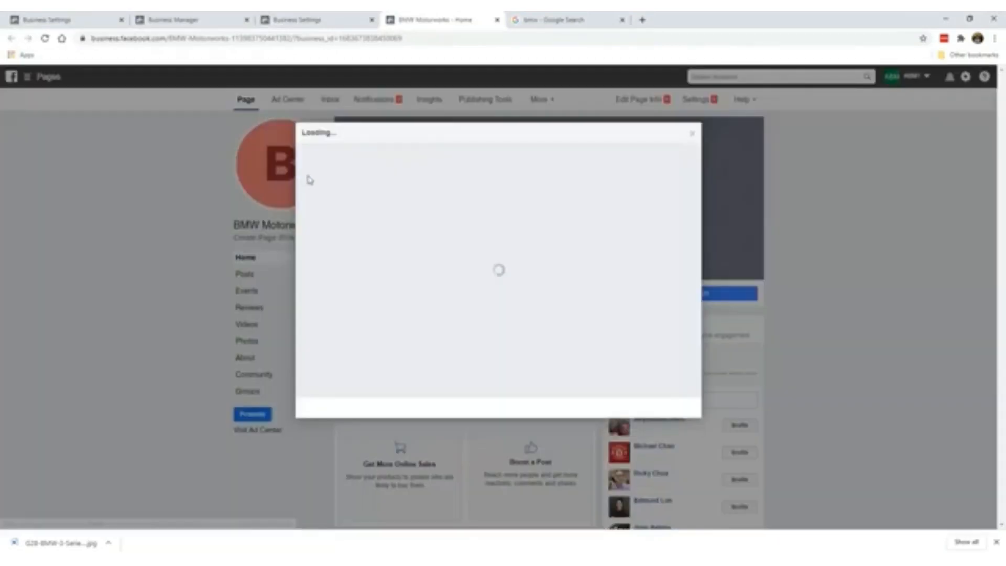
- Reposition and zoom the car within the profile crop, then save the picture
{"action": "left_click_drag", "start_coordinate": [523, 268], "coordinate": [582, 297]}
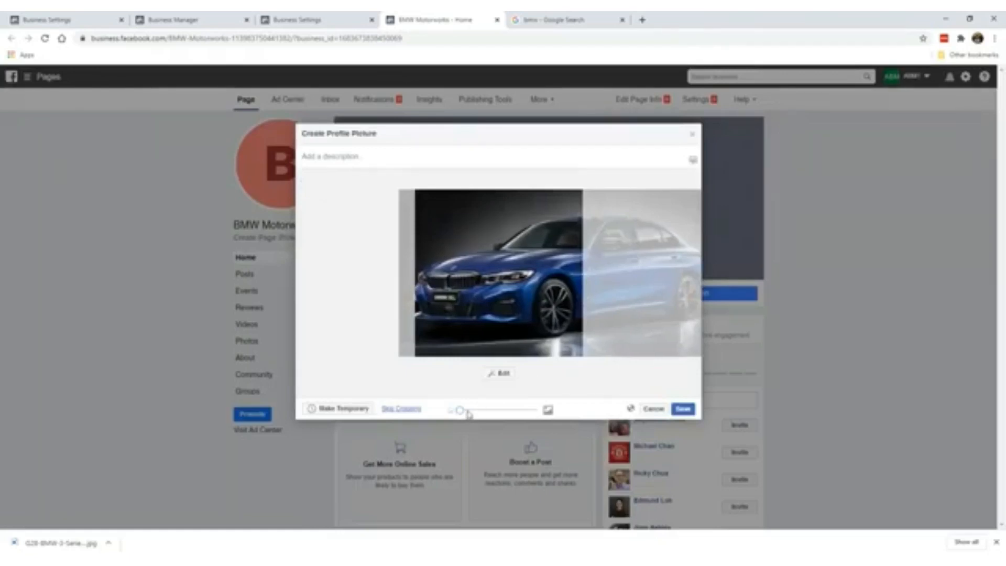
{"action": "mouse_move", "coordinate": [459, 410]}
{"action": "left_mouse_down"}
{"action": "mouse_move", "coordinate": [521, 410]}
{"action": "mouse_move", "coordinate": [460, 410]}
{"action": "left_mouse_up"}
{"action": "left_click_drag", "start_coordinate": [516, 309], "coordinate": [523, 310]}
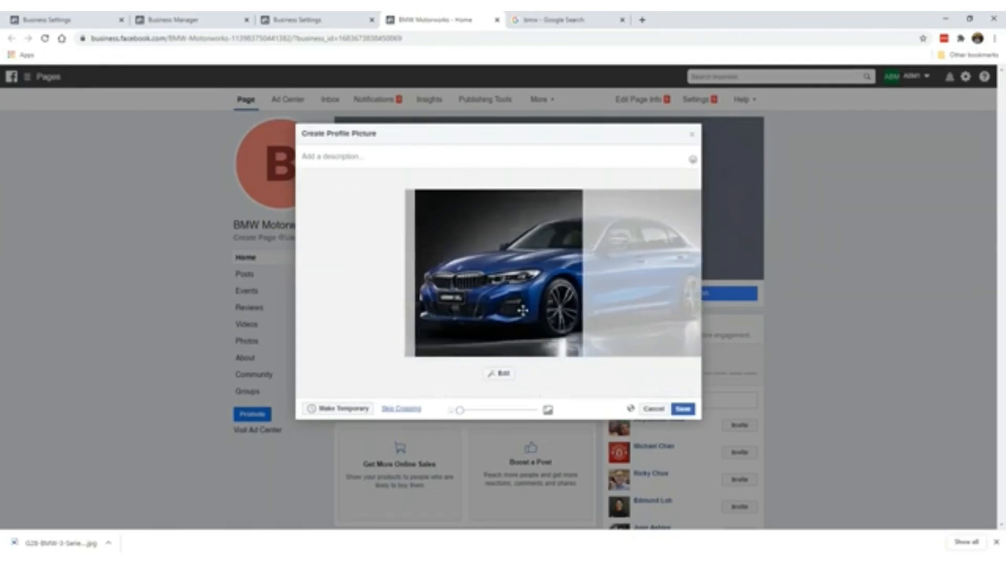
{"action": "left_click", "coordinate": [683, 409]}
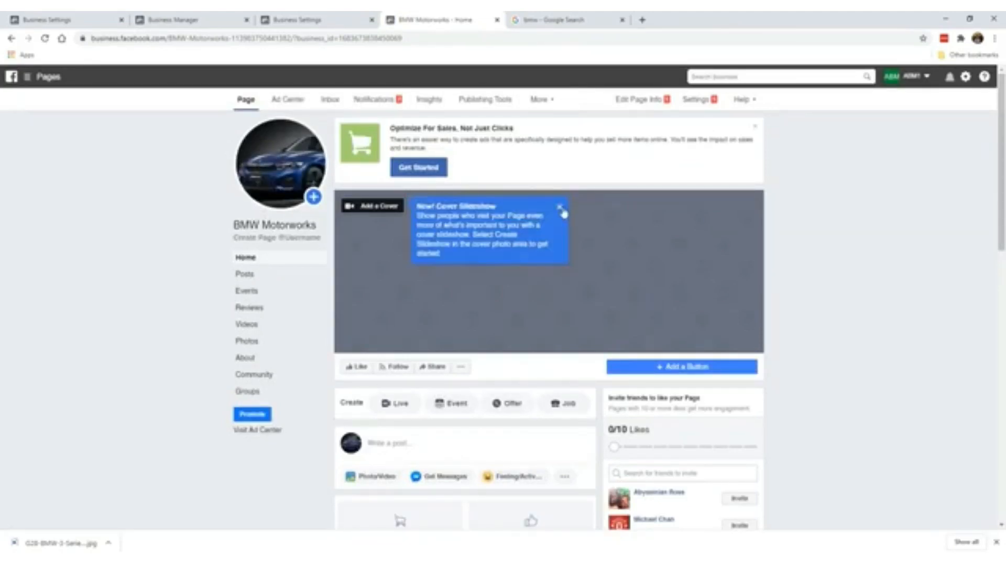
{"action": "left_click", "coordinate": [559, 207]}
{"action": "left_click", "coordinate": [521, 19]}
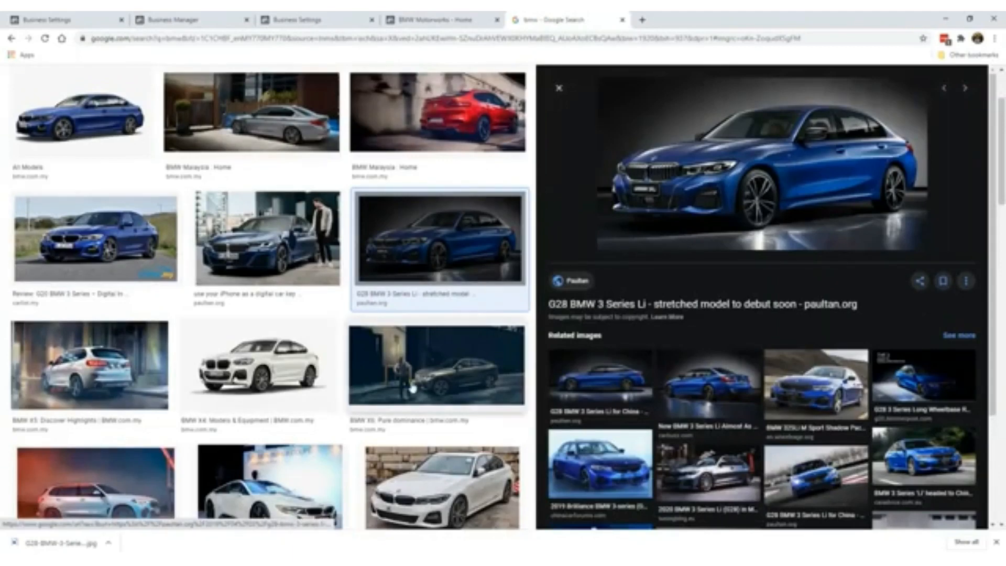
- Browse related images to the side-view G28 3 Series Li photo and save it to the desktop
{"action": "scroll", "coordinate": [413, 388], "scroll_direction": "down", "scroll_amount": 2}
{"action": "scroll", "coordinate": [413, 388], "scroll_direction": "down", "scroll_amount": 1}
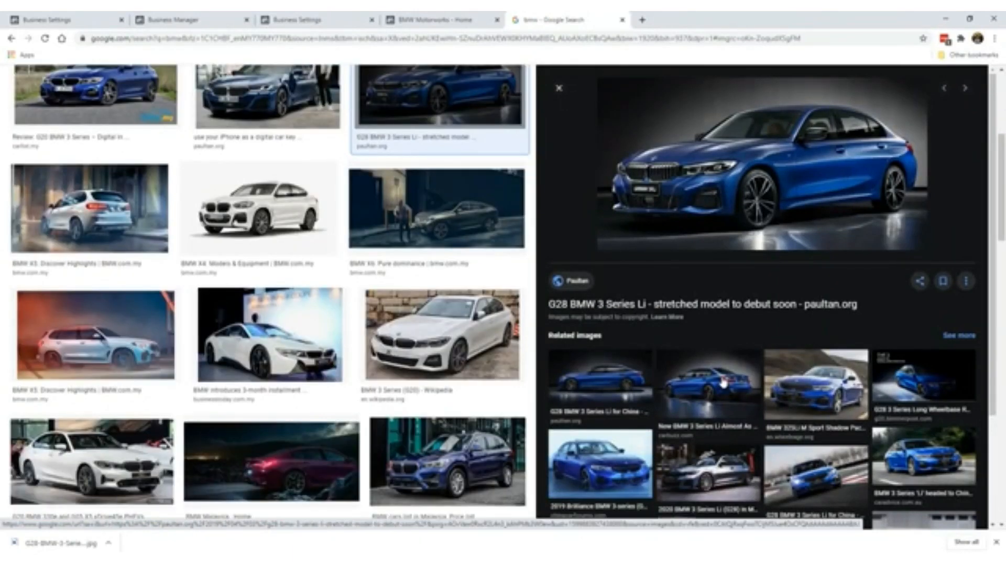
{"action": "left_click", "coordinate": [804, 398]}
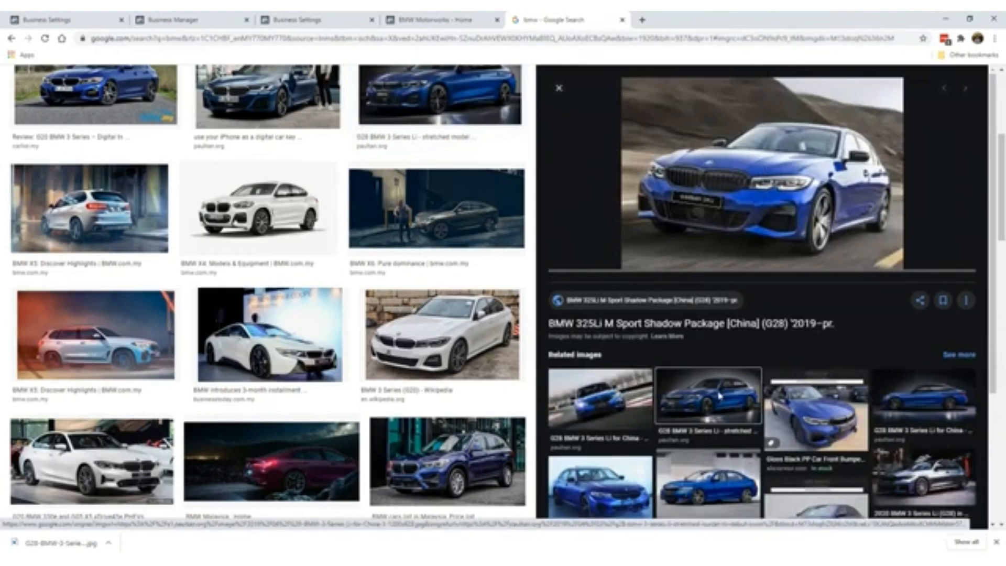
{"action": "left_click", "coordinate": [719, 396]}
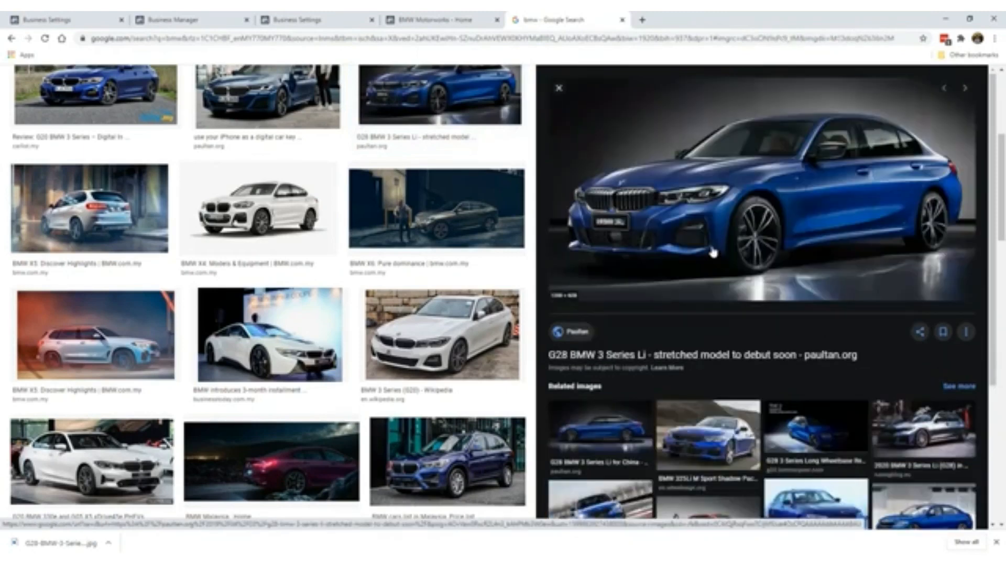
{"action": "left_click", "coordinate": [610, 441]}
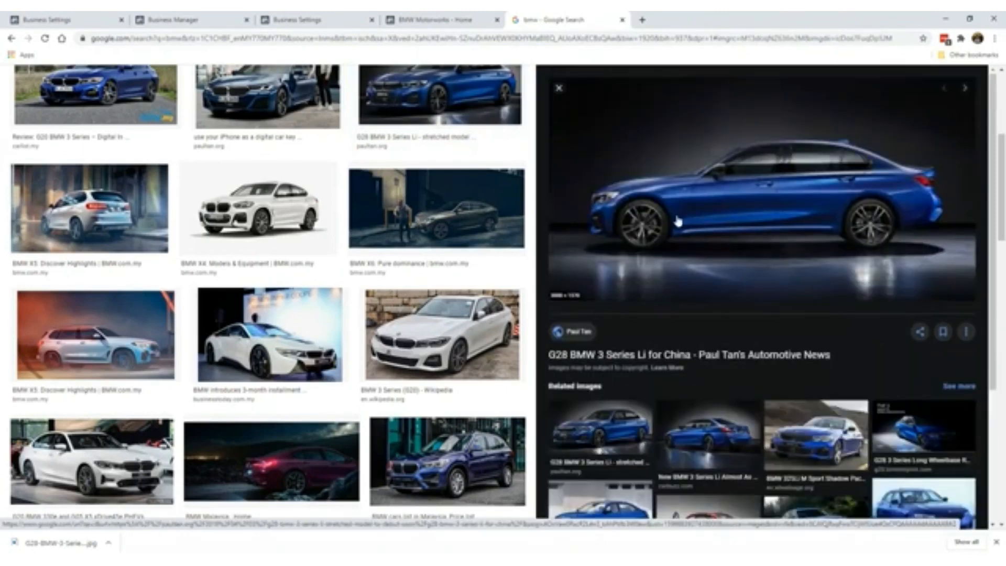
{"action": "right_click", "coordinate": [677, 221]}
{"action": "left_click", "coordinate": [691, 317]}
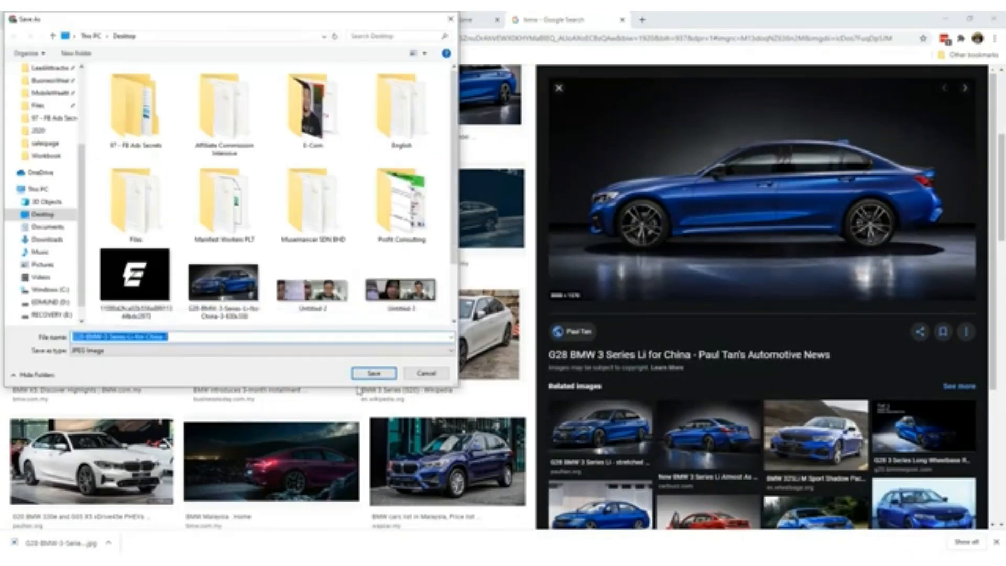
{"action": "left_click", "coordinate": [373, 372]}
{"action": "left_click", "coordinate": [430, 20]}
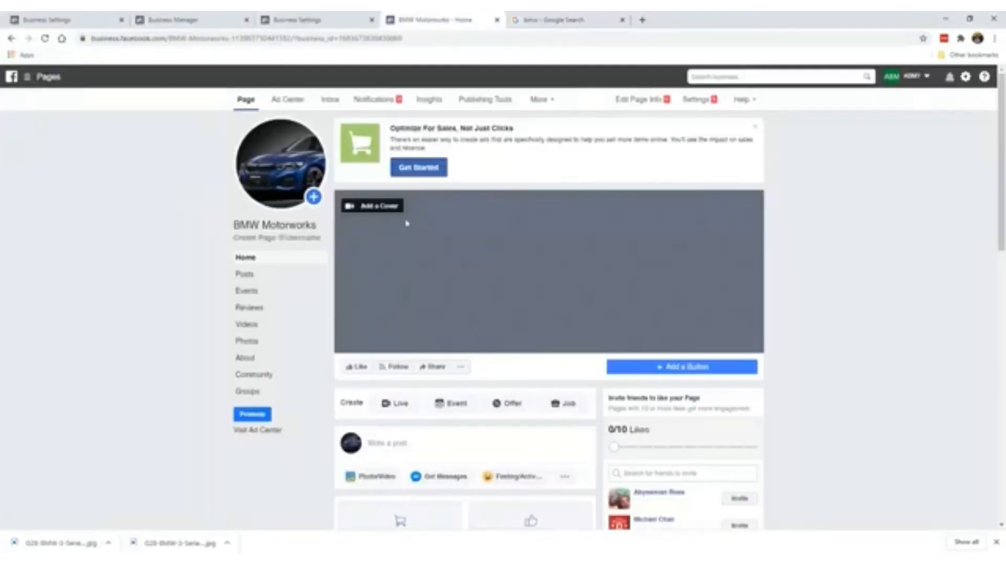
- Try choosing a cover from the Page's existing photos, then close the empty picker
{"action": "left_click", "coordinate": [379, 205]}
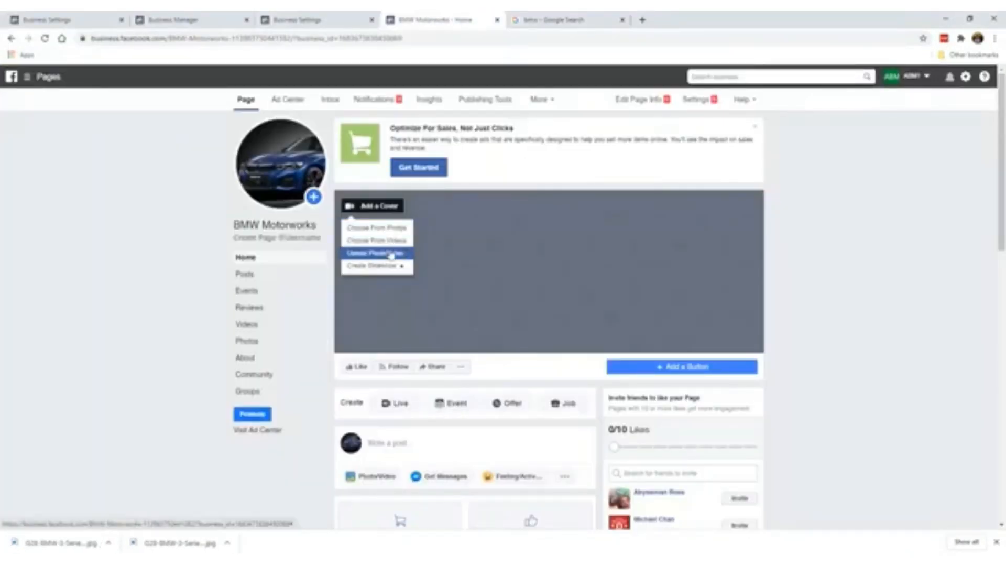
{"action": "left_click", "coordinate": [371, 232]}
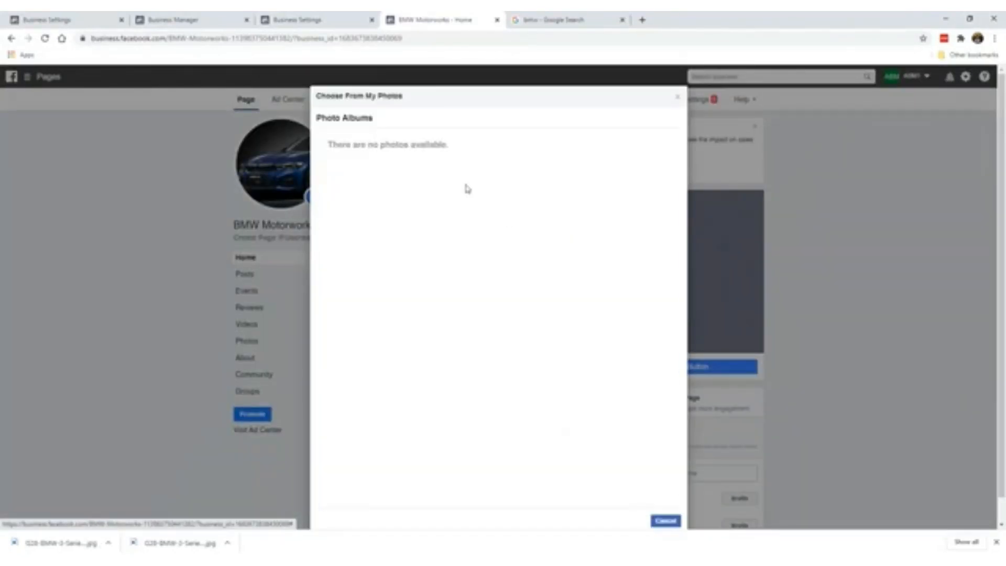
{"action": "left_click", "coordinate": [677, 99]}
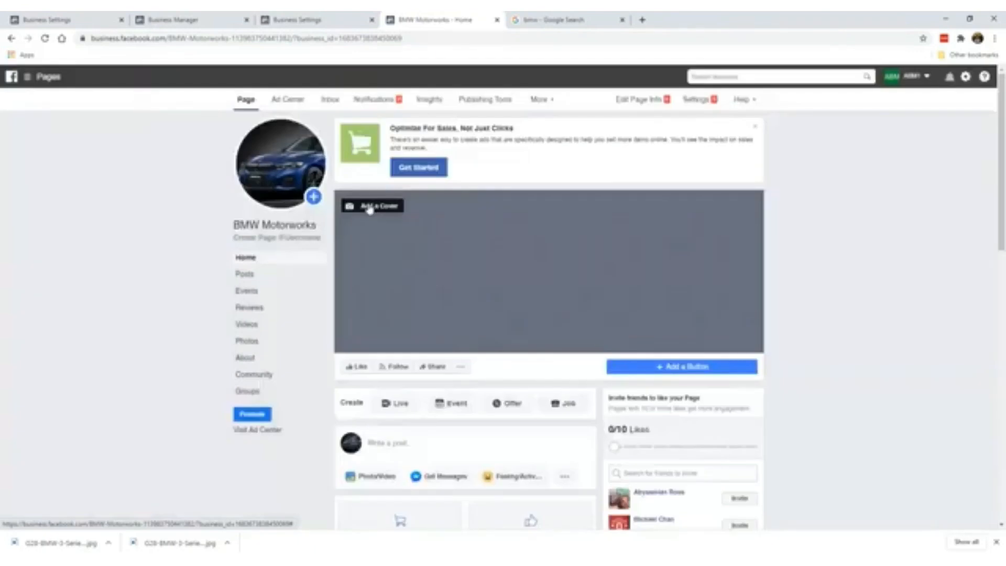
- Upload the side-view BMW image as the cover, move the car higher, and save
{"action": "left_click", "coordinate": [375, 205]}
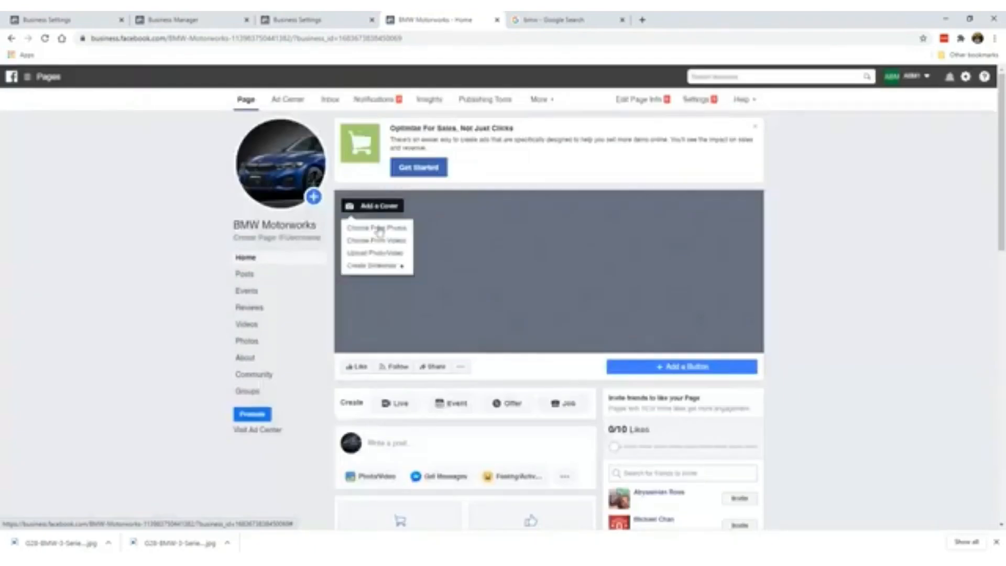
{"action": "left_click", "coordinate": [388, 254]}
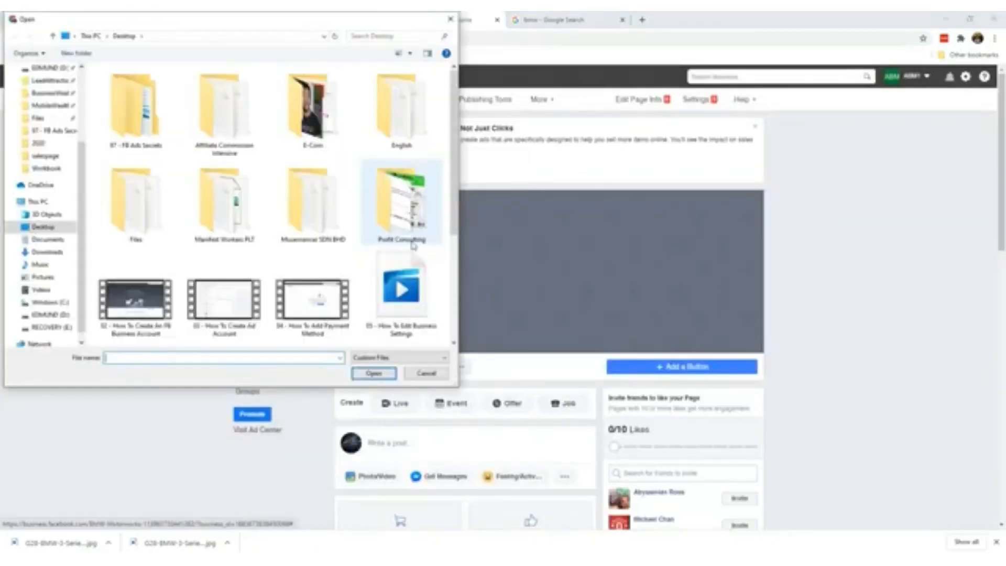
{"action": "scroll", "coordinate": [314, 225], "scroll_direction": "down", "scroll_amount": 3}
{"action": "double_click", "coordinate": [245, 234]}
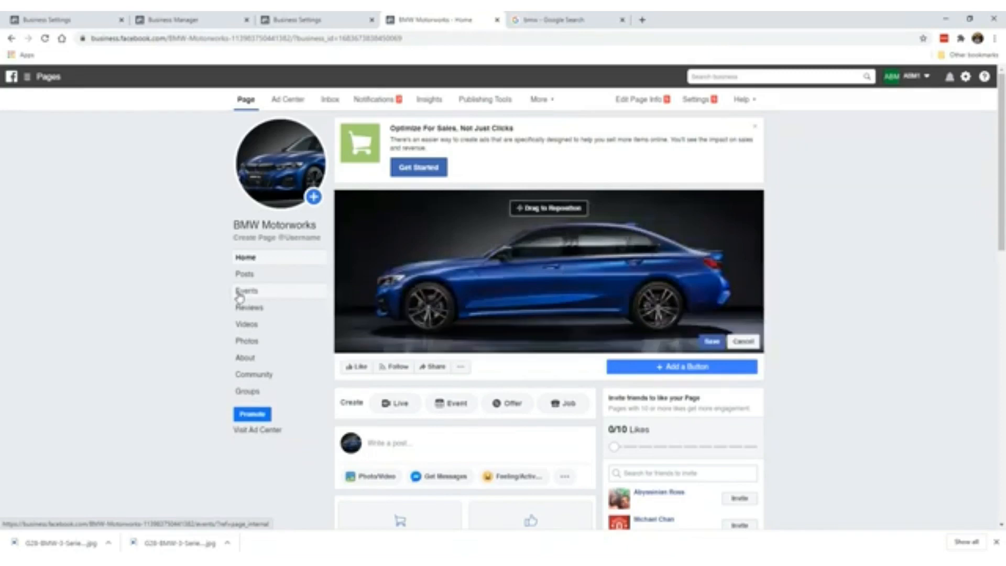
{"action": "left_click_drag", "start_coordinate": [492, 275], "coordinate": [495, 254]}
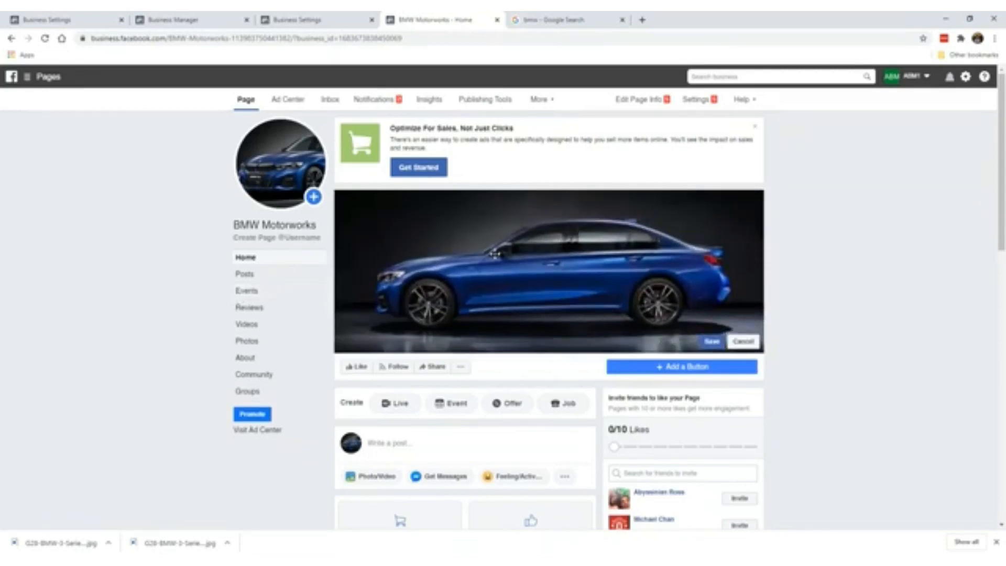
{"action": "left_click", "coordinate": [711, 342]}
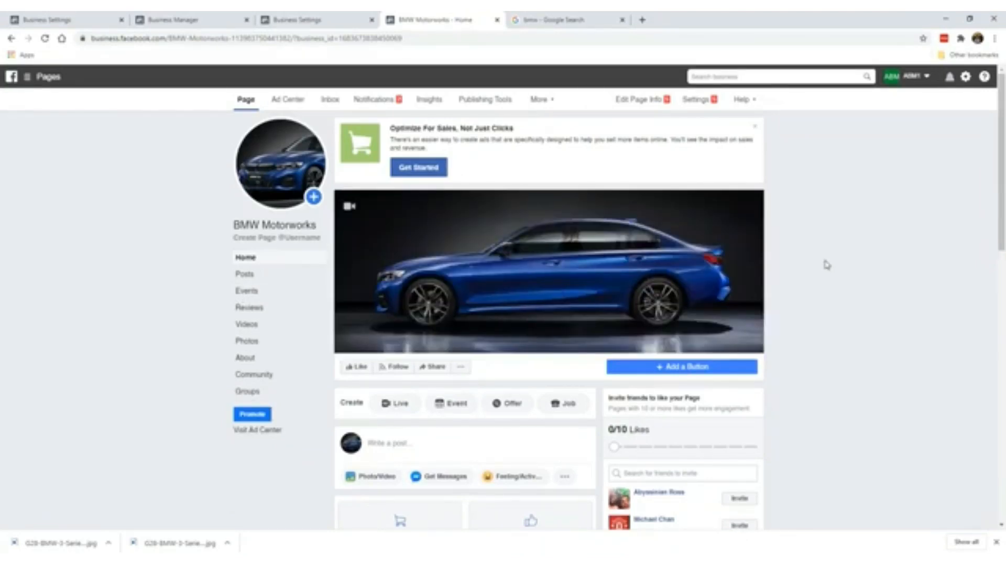
- Close the 'Optimize For Sales, Not Just Clicks' banner on the BMW Motorworks page home
{"action": "left_click", "coordinate": [755, 130]}
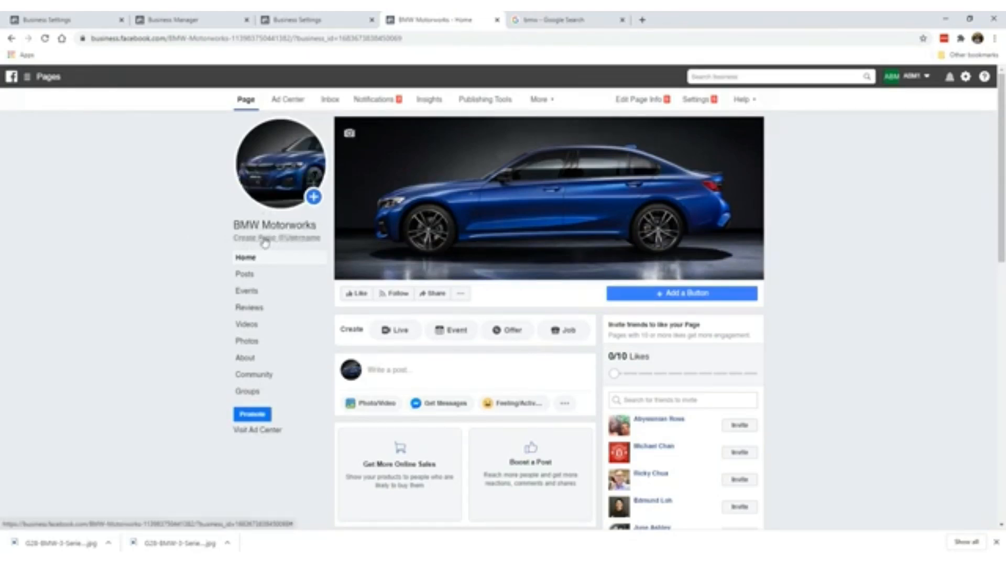
{"action": "left_click", "coordinate": [295, 240]}
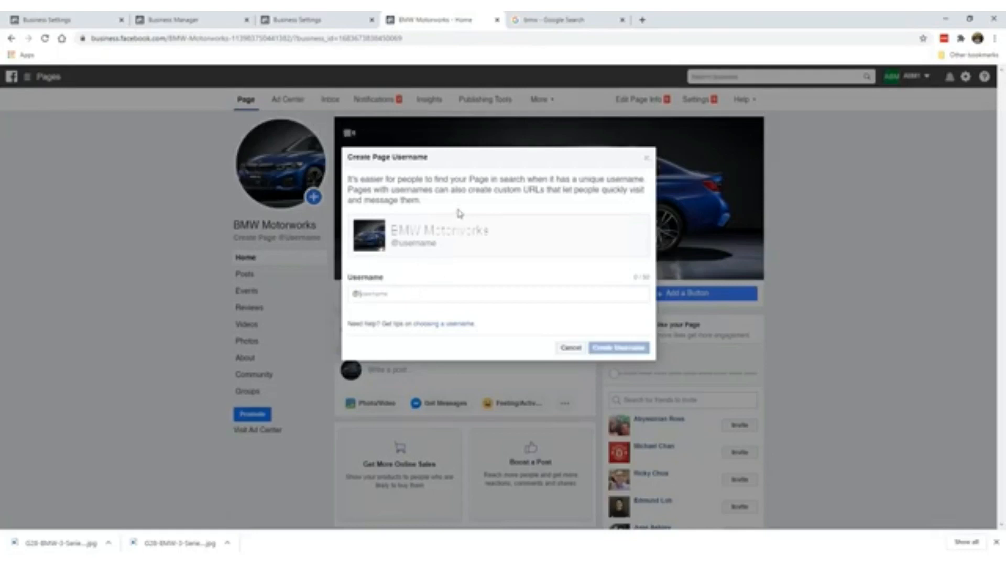
{"action": "type", "text": "bmwmotorworks"}
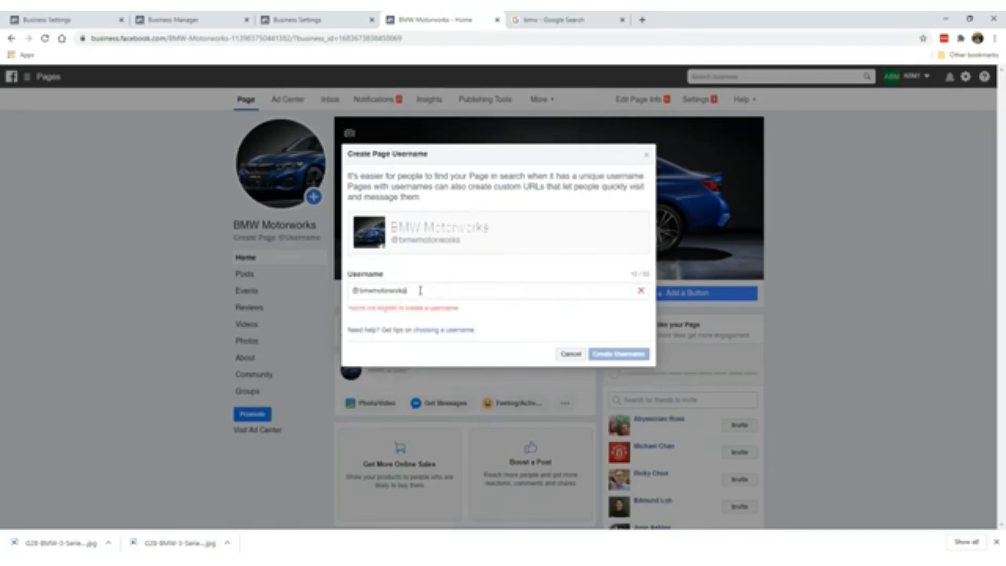
{"action": "type", "text": "."}
{"action": "left_click", "coordinate": [396, 291]}
{"action": "type", "text": "."}
{"action": "left_click_drag", "start_coordinate": [369, 291], "coordinate": [498, 293]}
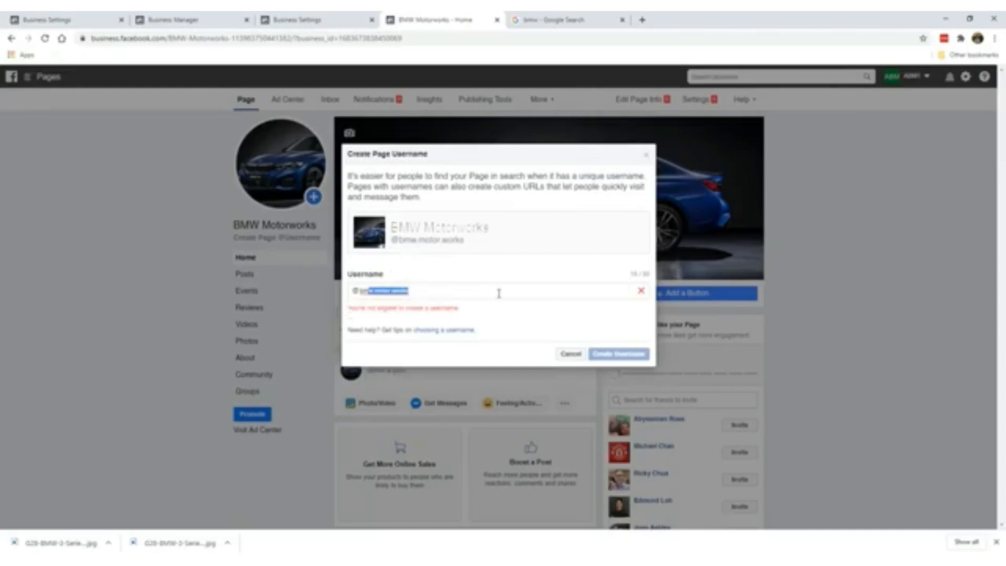
{"action": "key", "text": "BackSpace"}
{"action": "type", "text": "motorwork"}
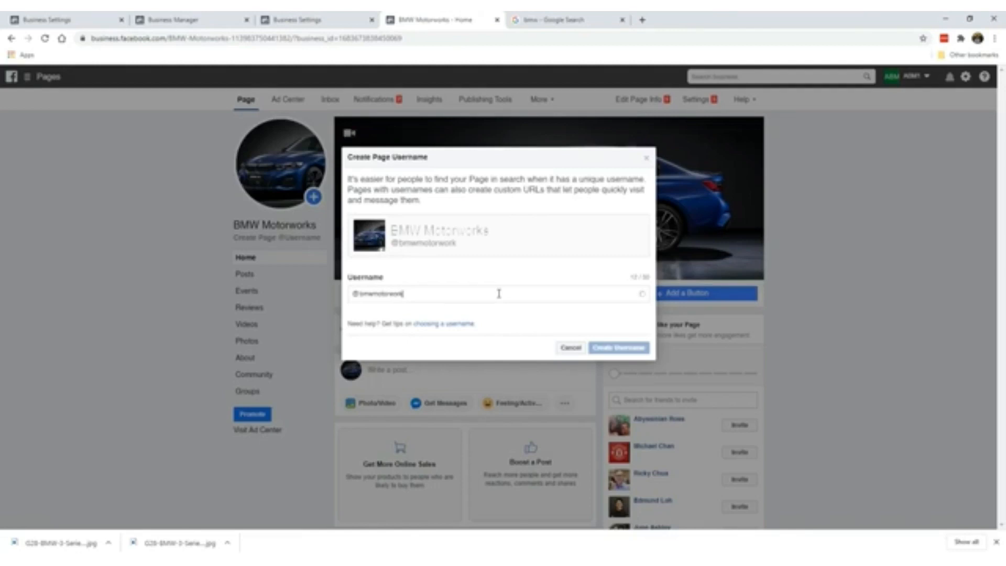
{"action": "type", "text": "spage"}
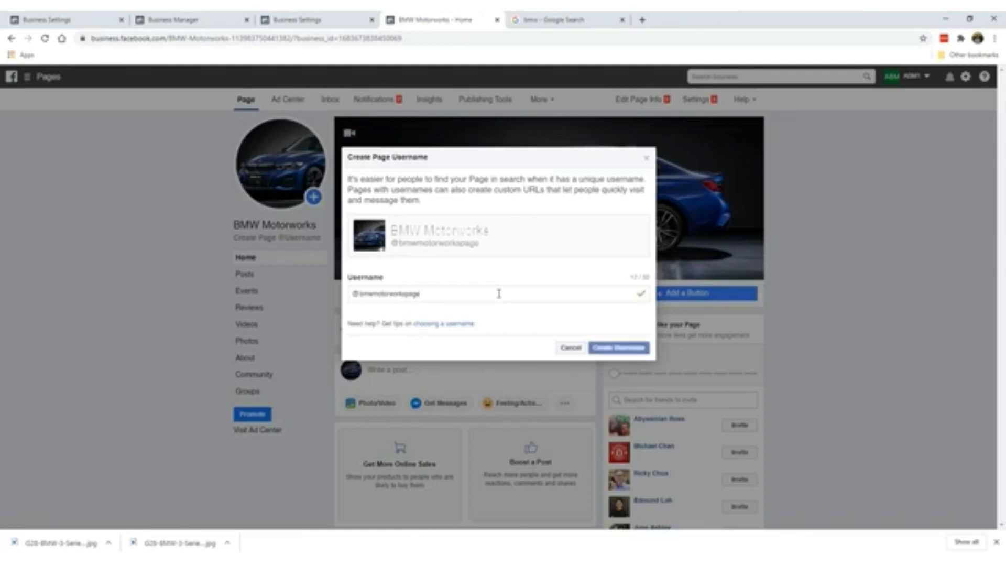
{"action": "key", "text": "Return"}
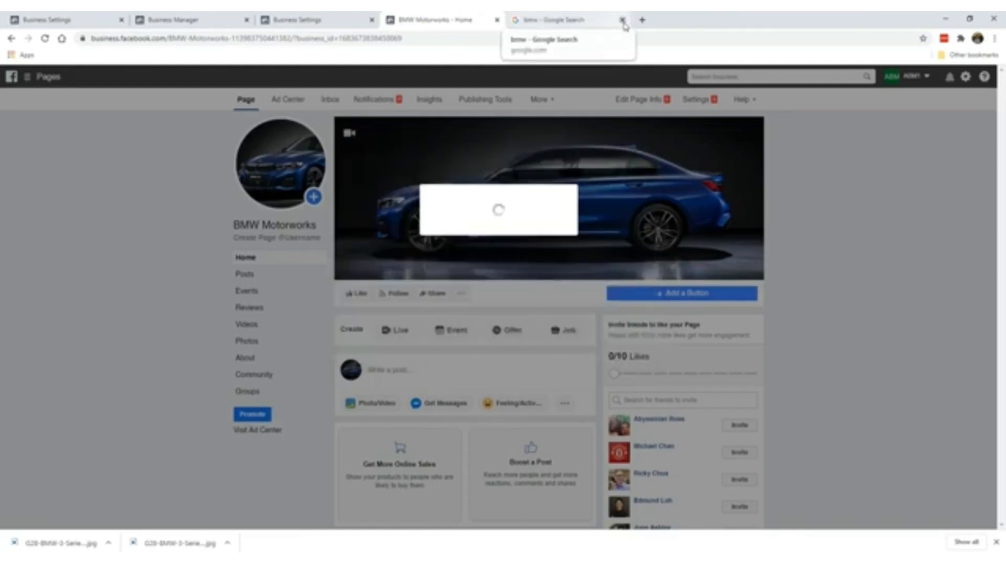
{"action": "left_click", "coordinate": [622, 21]}
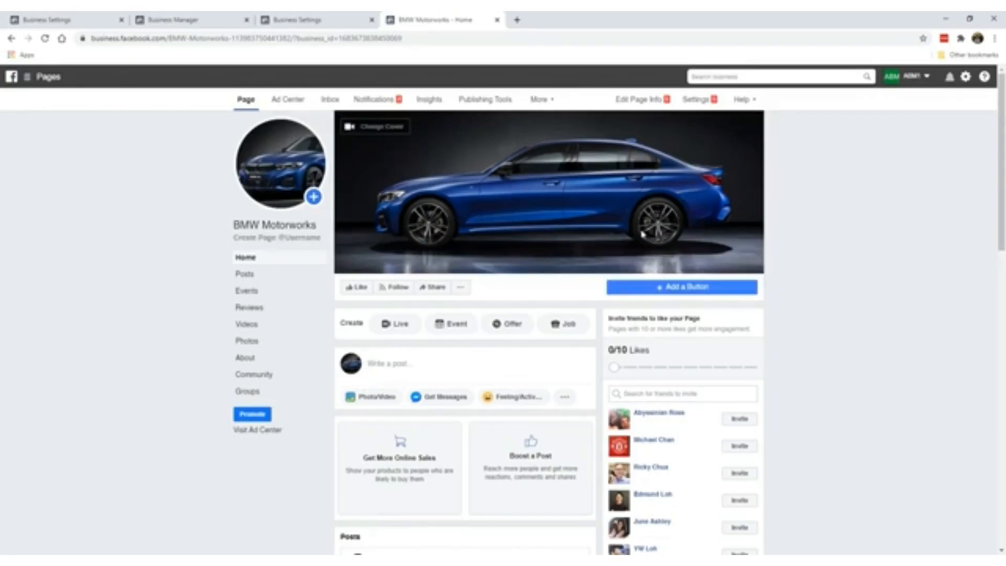
- Add a Contact you > Send Message button to the page, linked to Messenger
{"action": "left_click", "coordinate": [666, 289]}
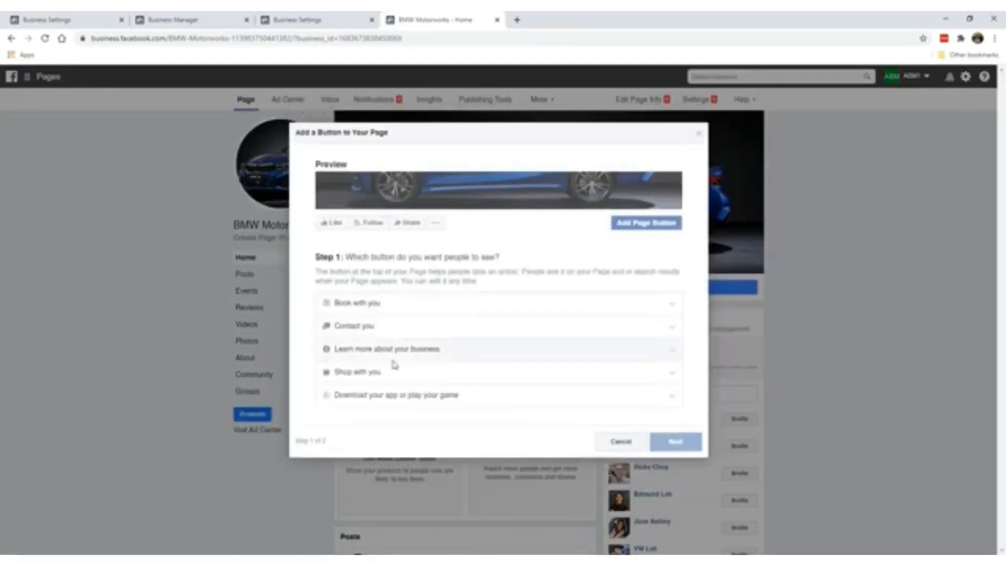
{"action": "left_click", "coordinate": [396, 327]}
{"action": "left_click", "coordinate": [359, 343]}
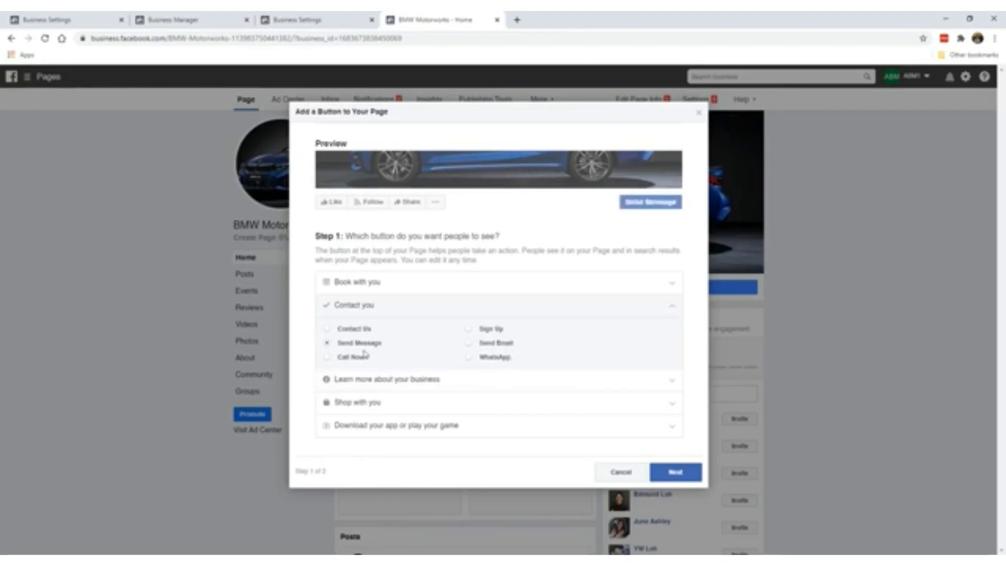
{"action": "left_click", "coordinate": [671, 471]}
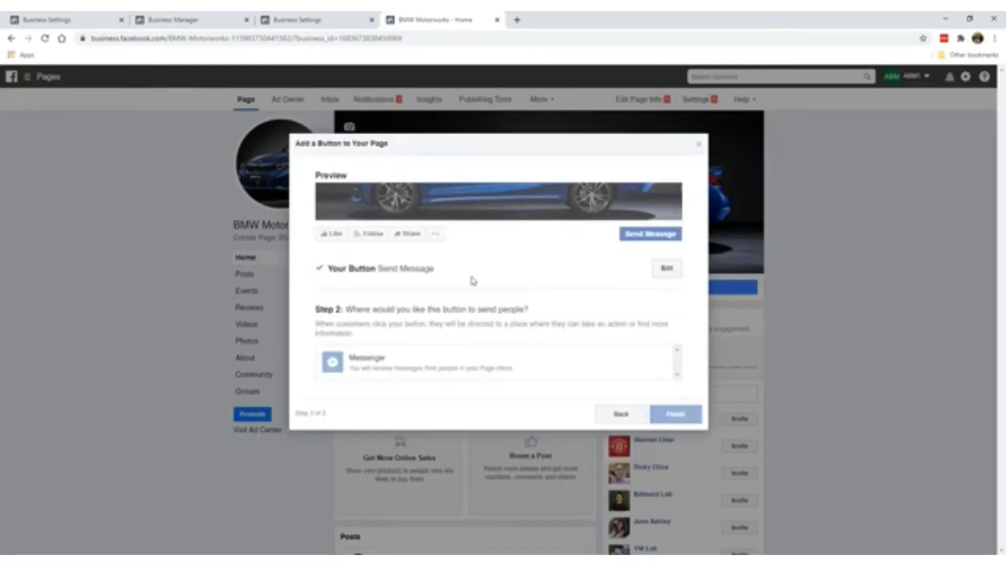
{"action": "left_click", "coordinate": [449, 363]}
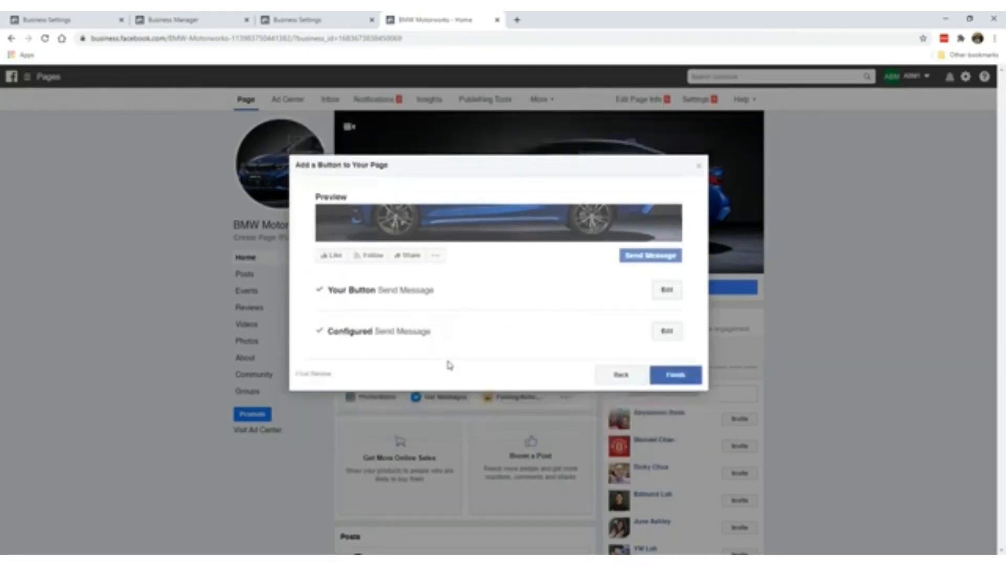
{"action": "left_click", "coordinate": [695, 380]}
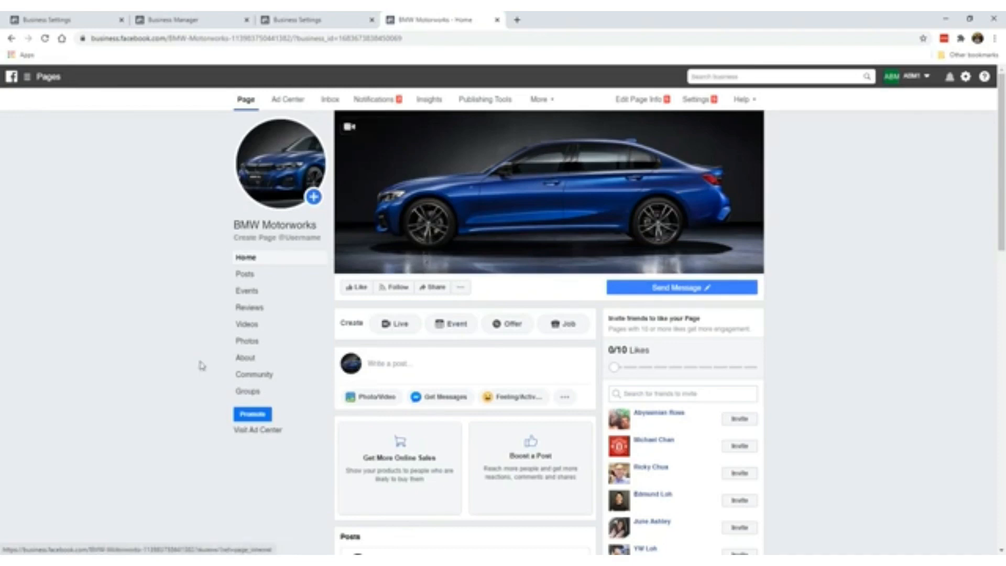
{"action": "scroll", "coordinate": [218, 325], "scroll_direction": "down", "scroll_amount": 2}
{"action": "scroll", "coordinate": [217, 325], "scroll_direction": "up", "scroll_amount": 2}
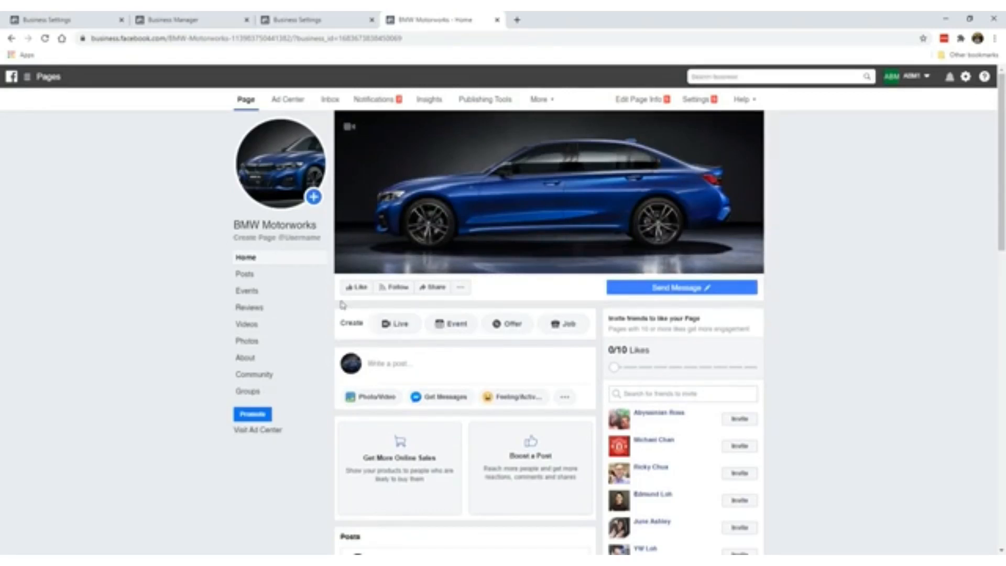
- Like and follow BMW Motorworks, then go to Settings through the More menu
{"action": "left_click", "coordinate": [355, 287]}
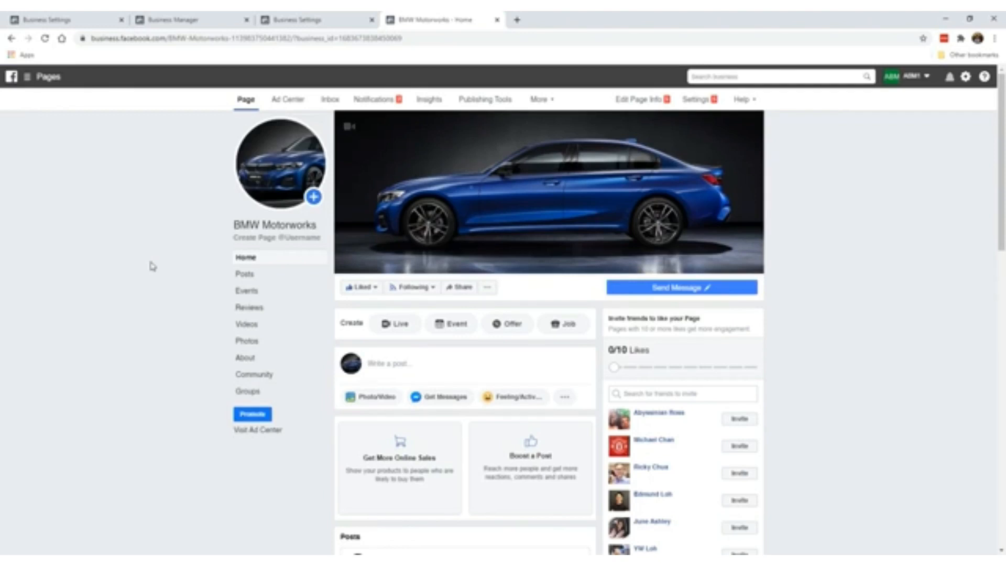
{"action": "left_click", "coordinate": [546, 106]}
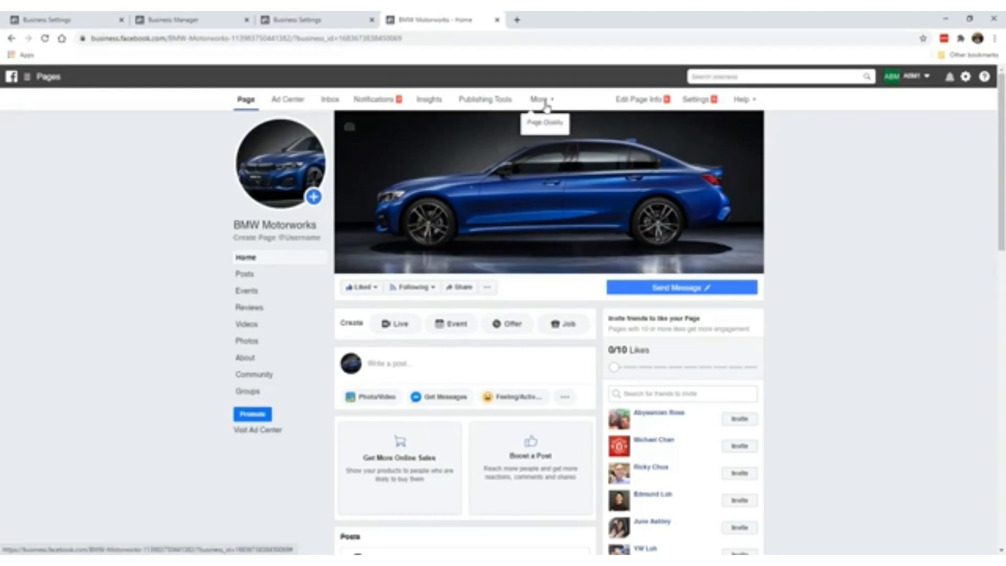
{"action": "left_click", "coordinate": [700, 99]}
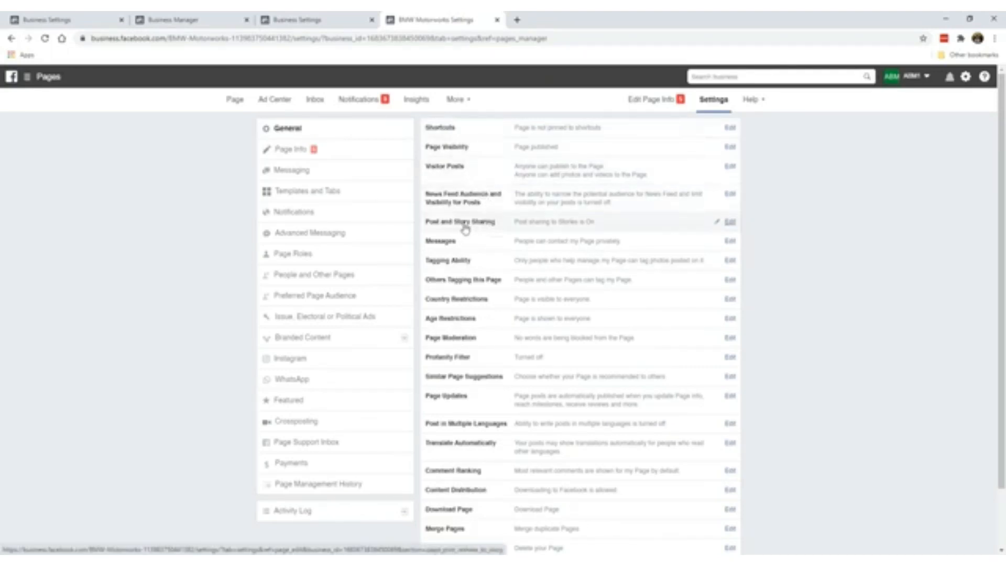
- Disable sharing the page's posts to stories under Post and Story Sharing
{"action": "left_click", "coordinate": [728, 224]}
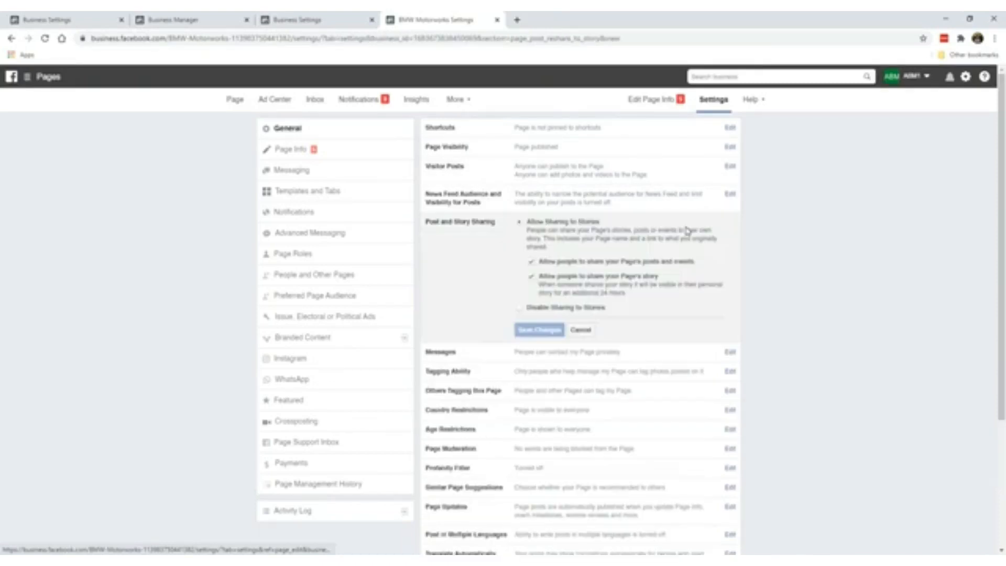
{"action": "left_click", "coordinate": [522, 308]}
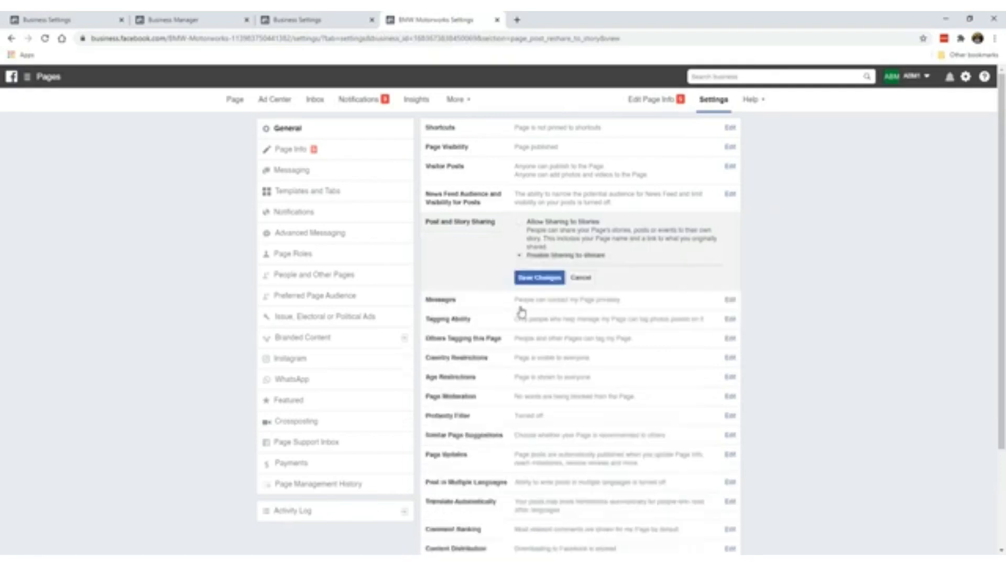
{"action": "left_click", "coordinate": [539, 277]}
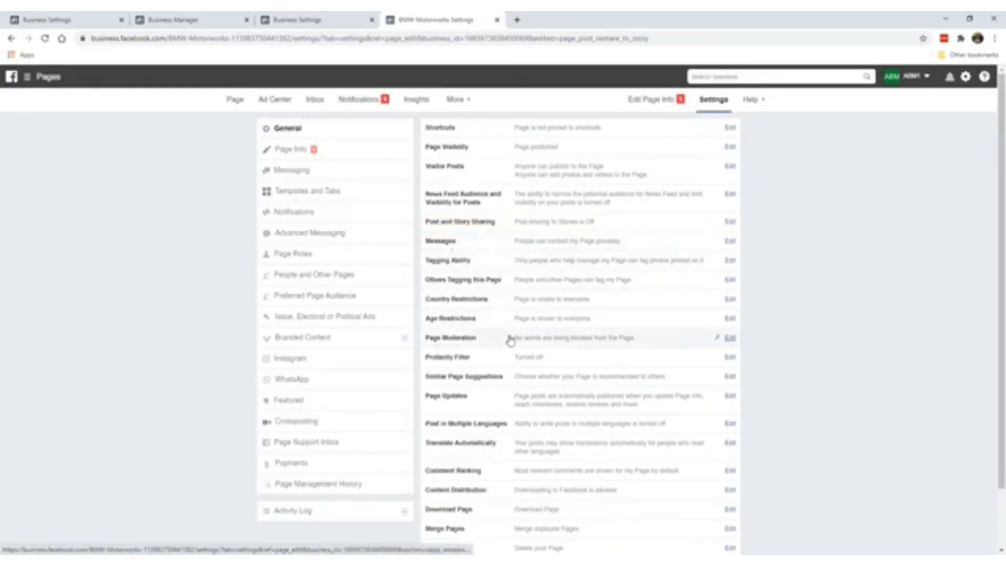
{"action": "scroll", "coordinate": [516, 335], "scroll_direction": "down", "scroll_amount": 1}
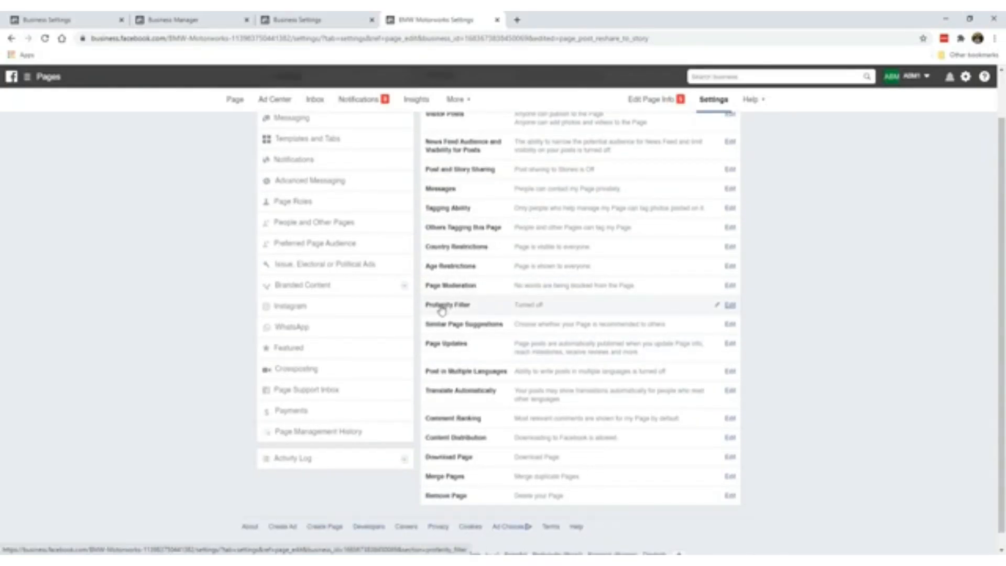
- Set the profanity filter to Medium and save the change
{"action": "left_click", "coordinate": [731, 305]}
{"action": "left_click", "coordinate": [540, 307]}
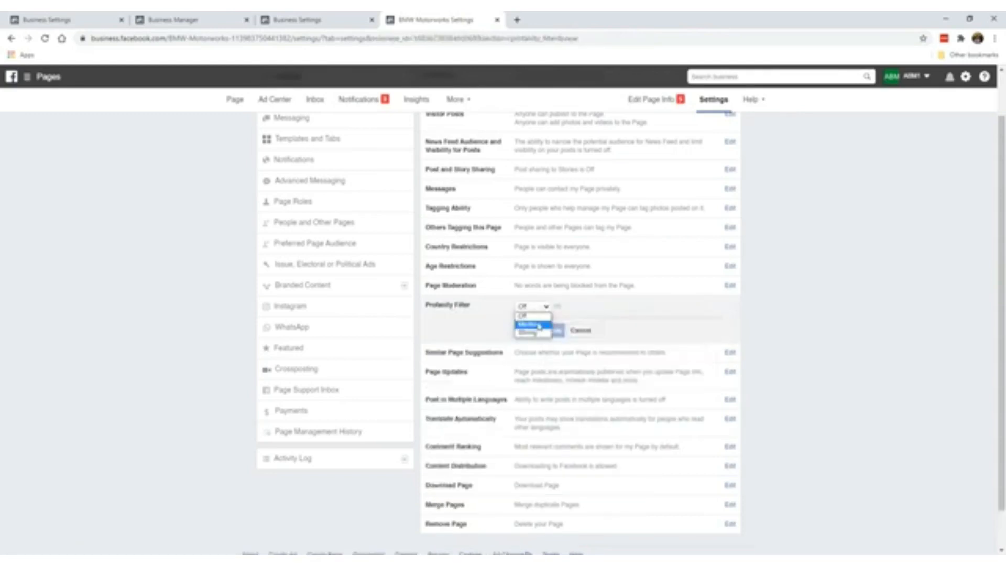
{"action": "left_click", "coordinate": [538, 325]}
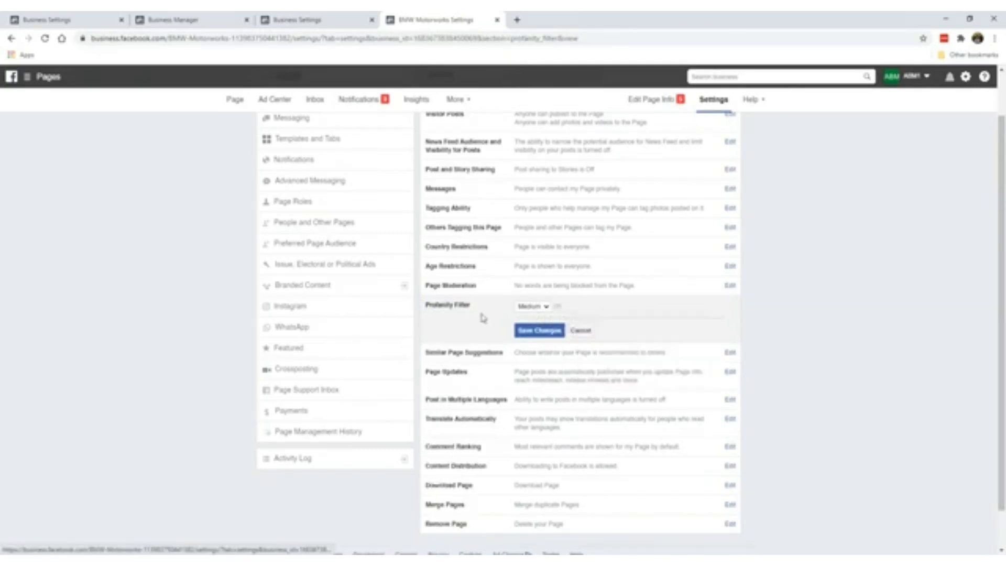
{"action": "left_click", "coordinate": [531, 334]}
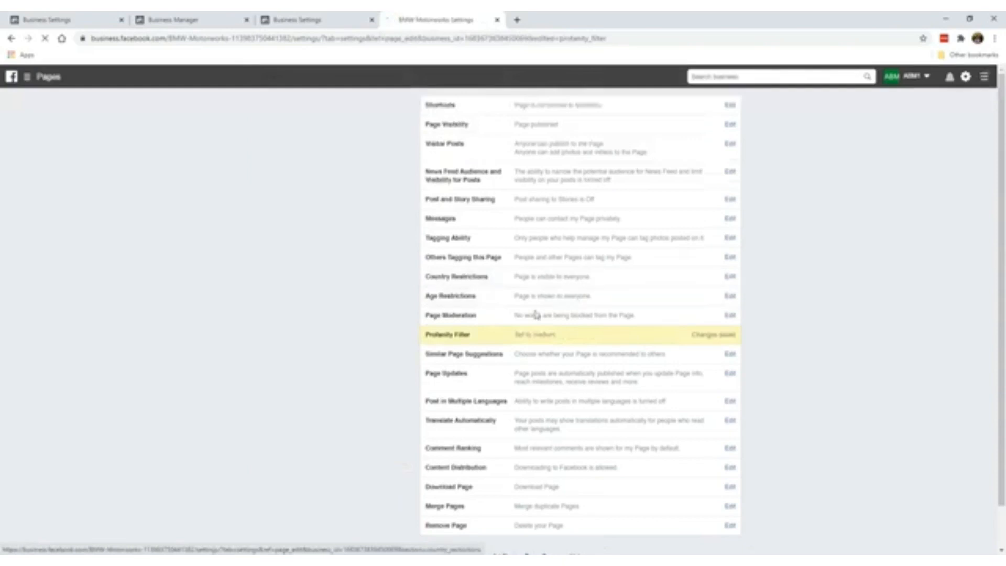
{"action": "scroll", "coordinate": [462, 373], "scroll_direction": "down", "scroll_amount": 2}
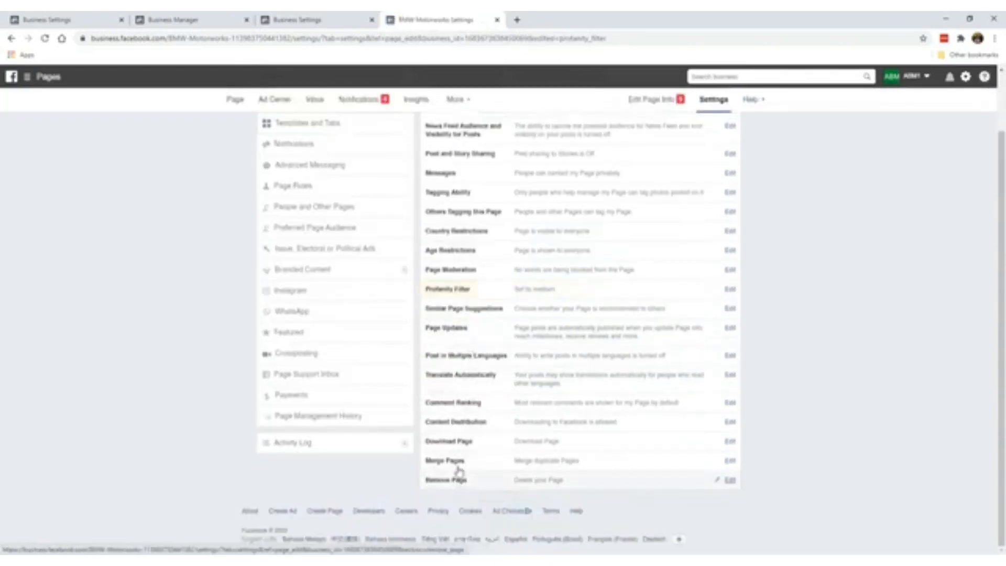
{"action": "scroll", "coordinate": [545, 337], "scroll_direction": "up", "scroll_amount": 2}
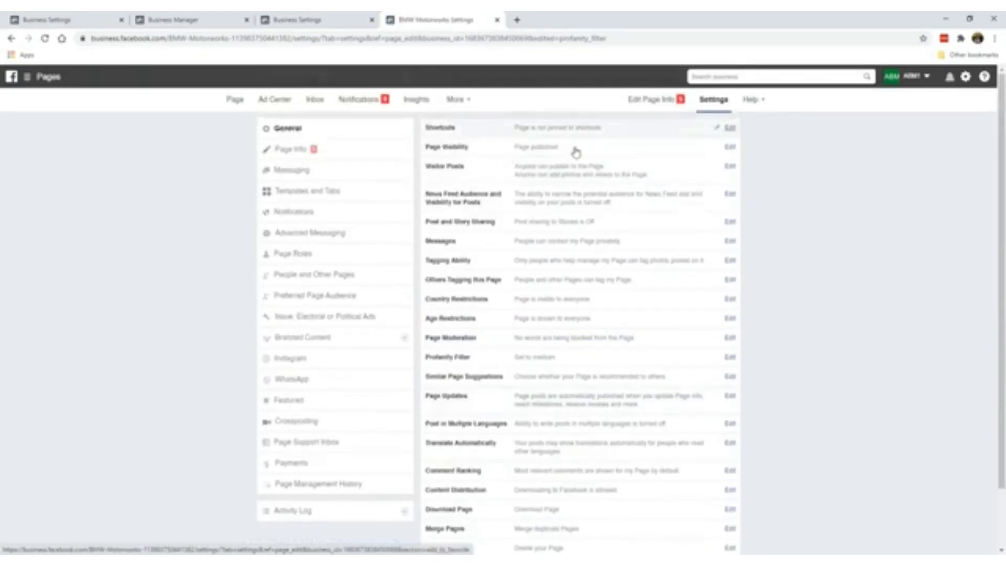
- In Page Info, enter the description 'German engineering at its finest… mods for BMW cars of all models.'
{"action": "left_click", "coordinate": [337, 149]}
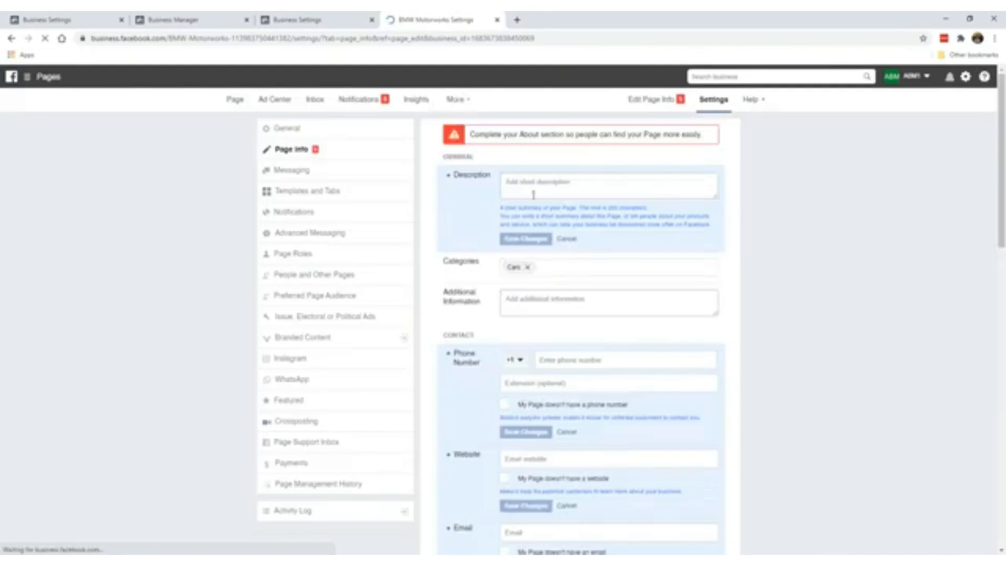
{"action": "scroll", "coordinate": [480, 362], "scroll_direction": "down", "scroll_amount": 1}
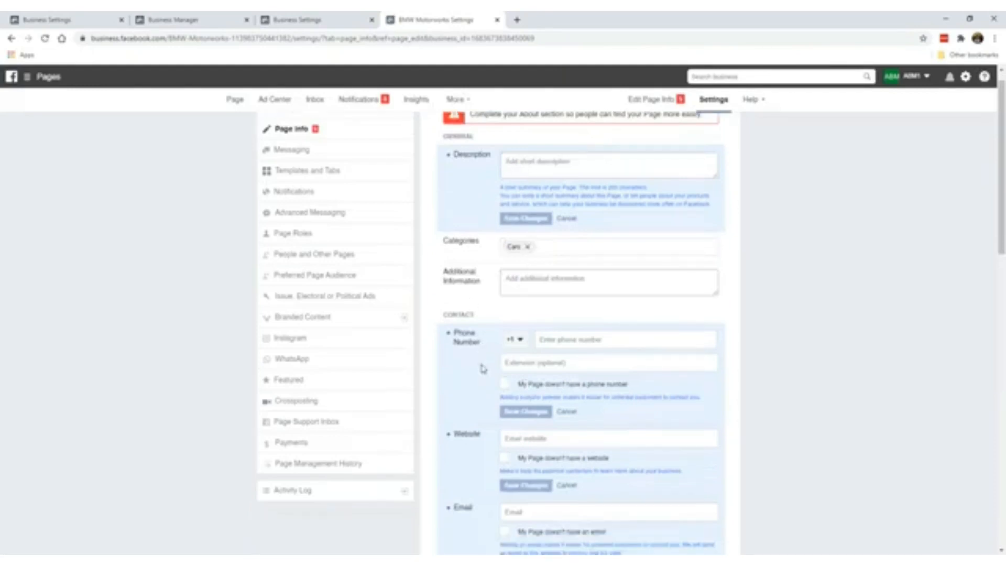
{"action": "scroll", "coordinate": [483, 370], "scroll_direction": "down", "scroll_amount": 4}
{"action": "scroll", "coordinate": [480, 364], "scroll_direction": "up", "scroll_amount": 5}
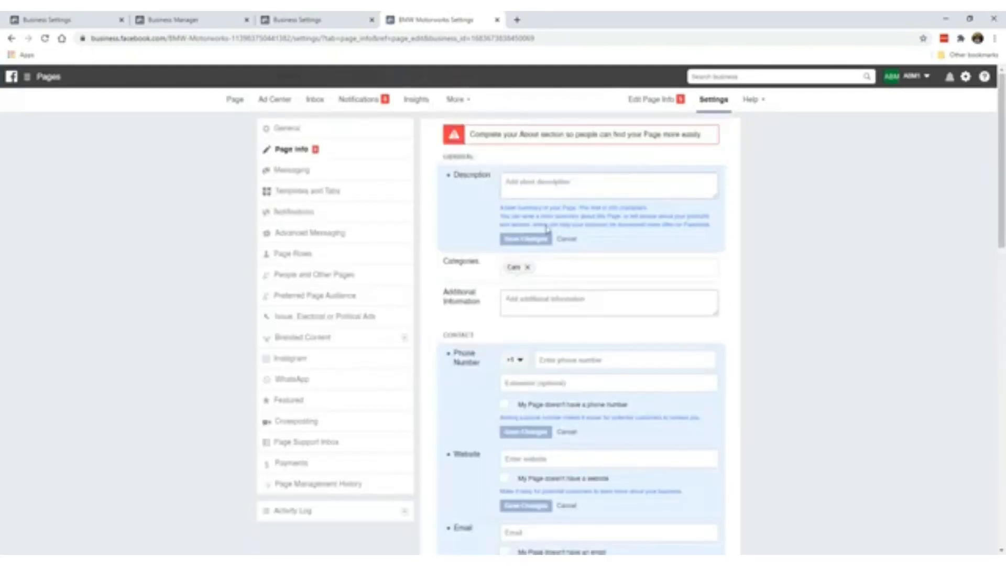
{"action": "left_click", "coordinate": [559, 189]}
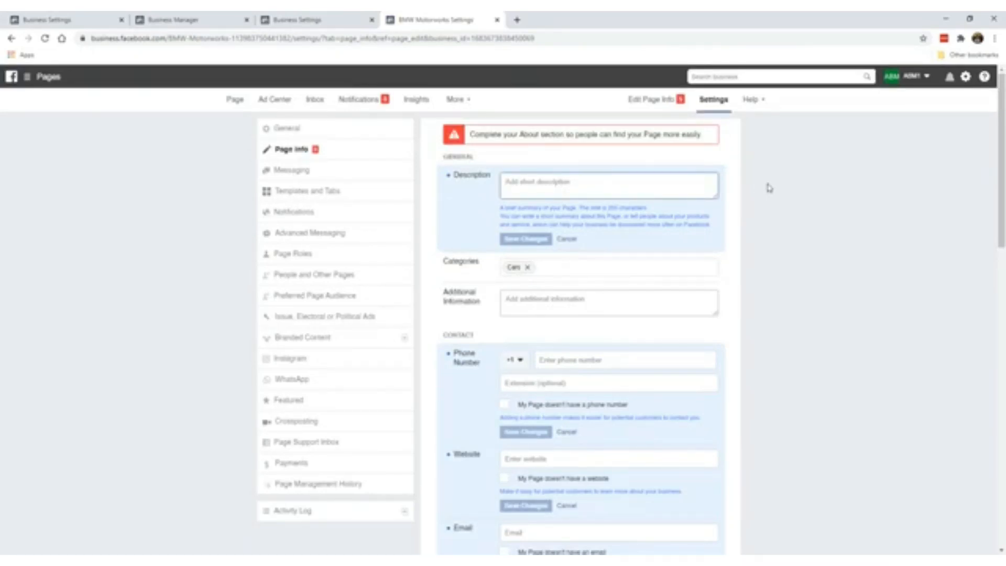
{"action": "type", "text": "German engineering at its fin"}
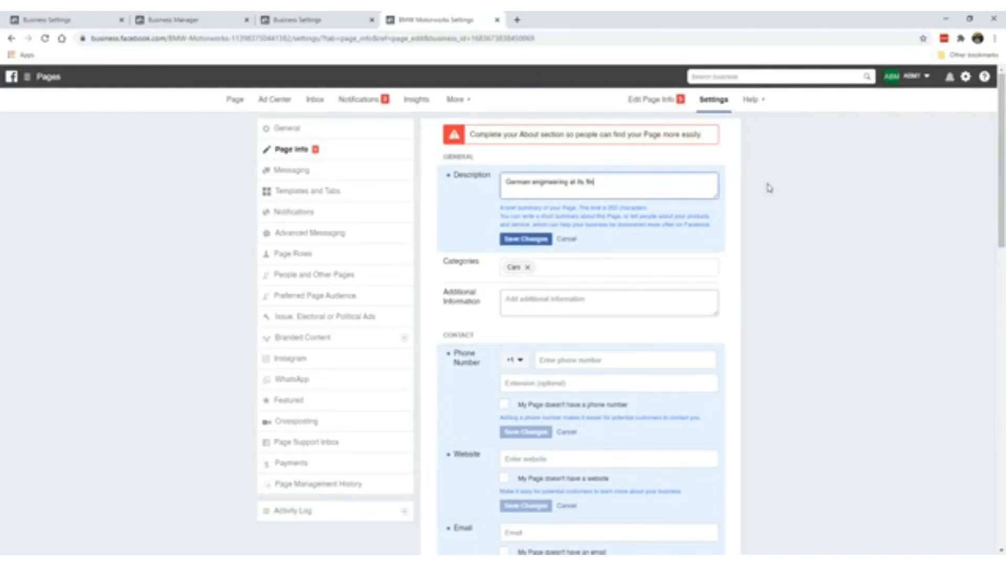
{"action": "type", "text": "est, and all things BMW. We share all t"}
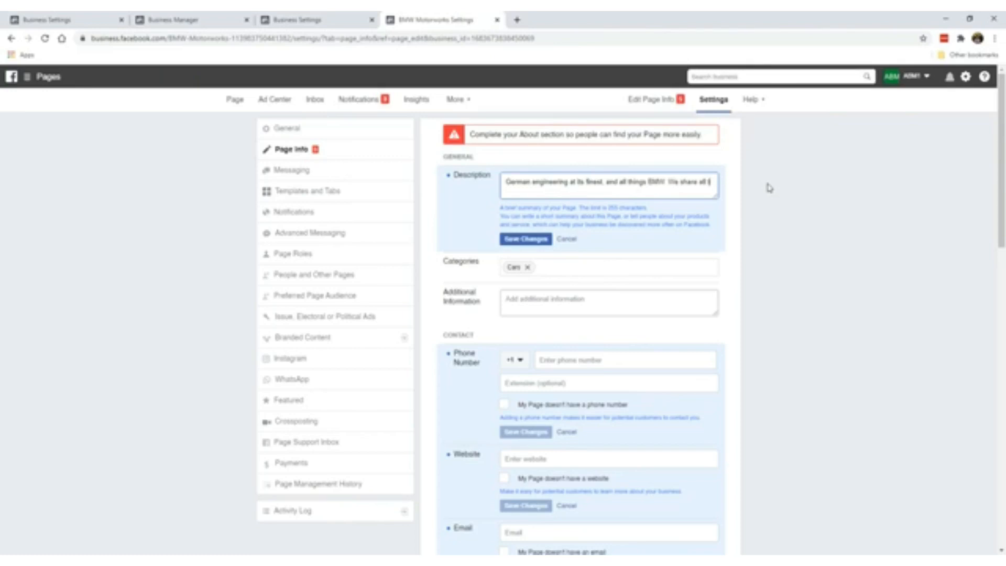
{"action": "type", "text": "he latest gadgets, acco"}
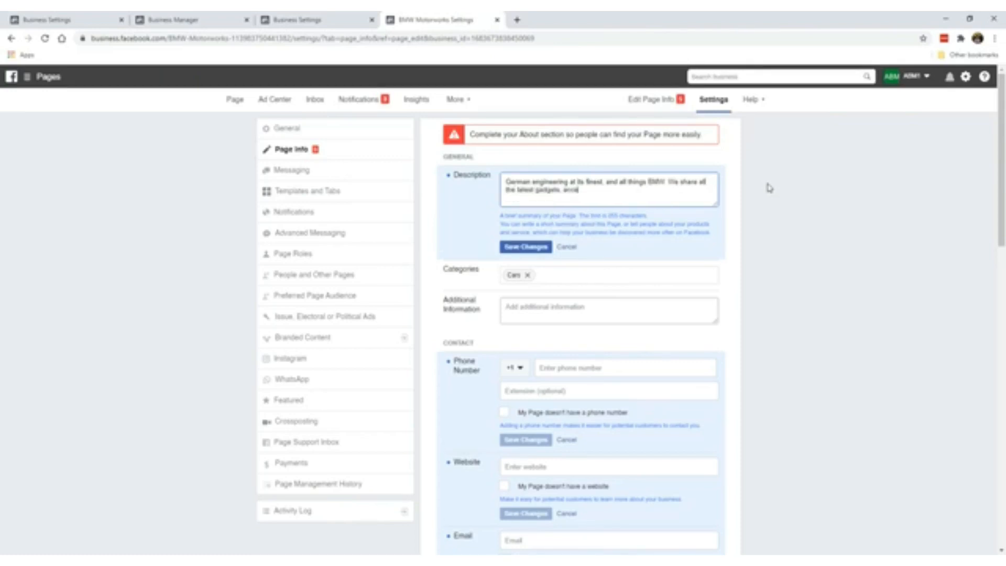
{"action": "type", "text": "esories &"}
{"action": "type", "text": "ssories and"}
{"action": "type", "text": " mods for BMW"}
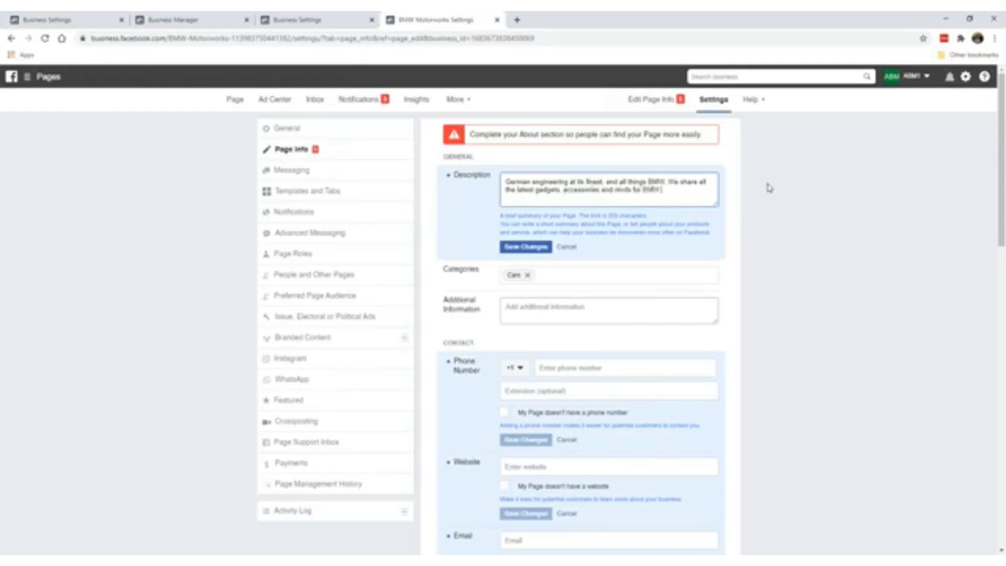
{"action": "type", "text": " cars of all models."}
{"action": "left_click", "coordinate": [517, 254]}
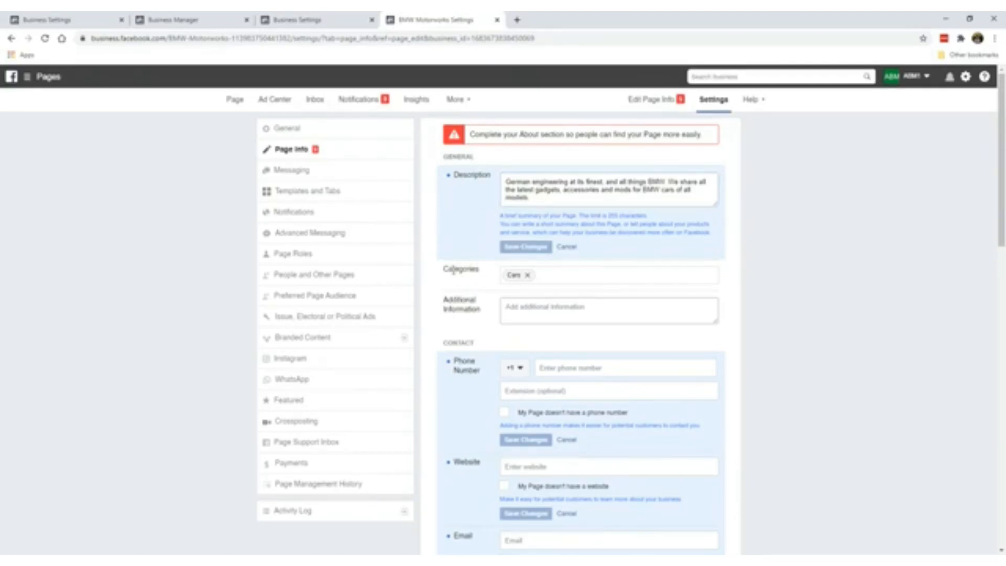
- Mark that the page has no phone number and save it
{"action": "scroll", "coordinate": [521, 278], "scroll_direction": "down", "scroll_amount": 2}
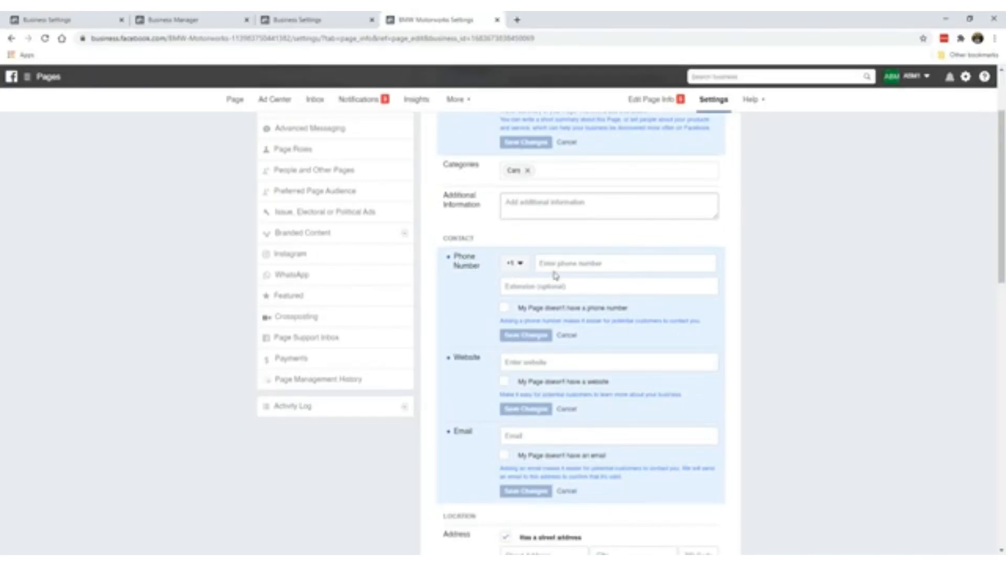
{"action": "left_click", "coordinate": [505, 308]}
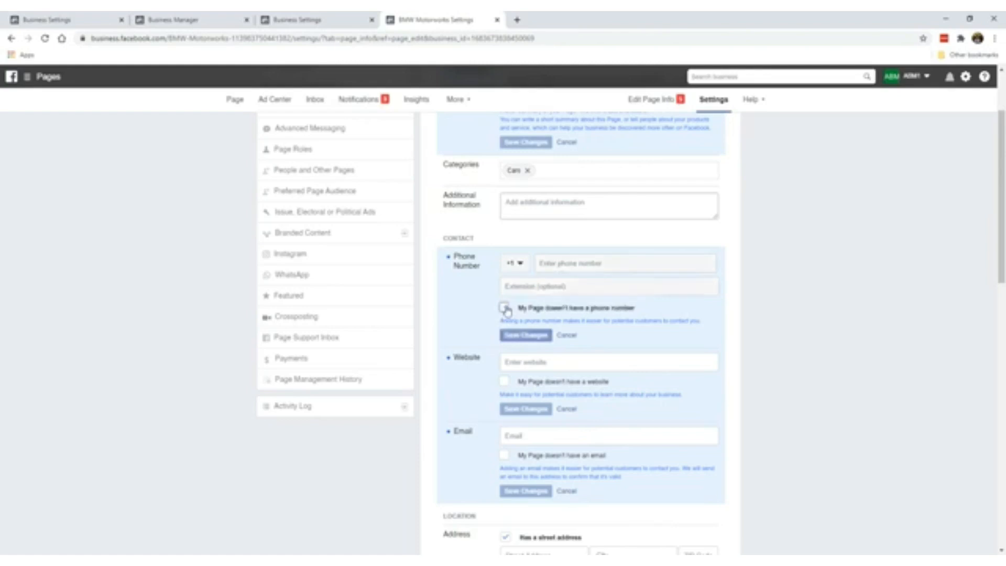
{"action": "left_click", "coordinate": [545, 334]}
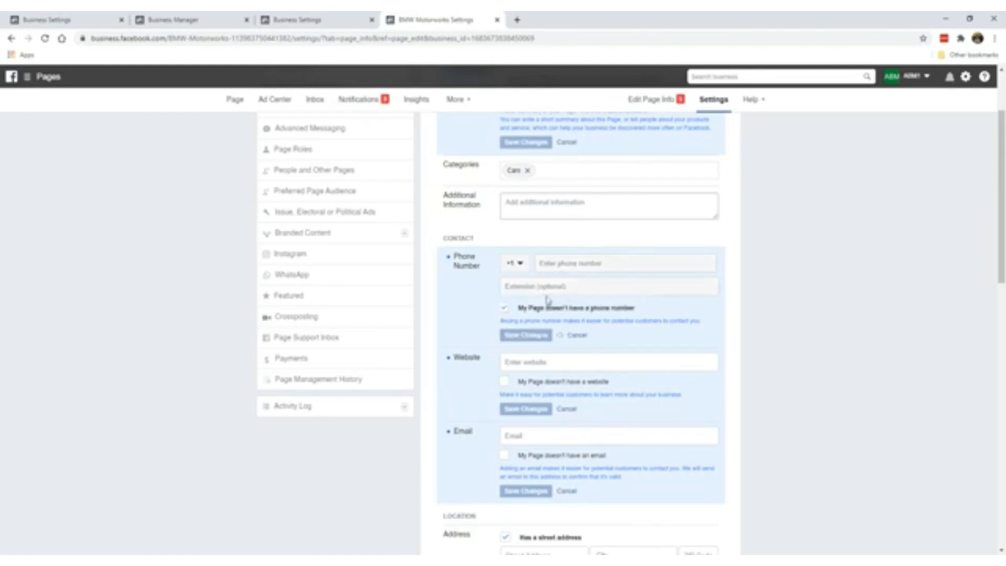
{"action": "scroll", "coordinate": [522, 304], "scroll_direction": "down", "scroll_amount": 1}
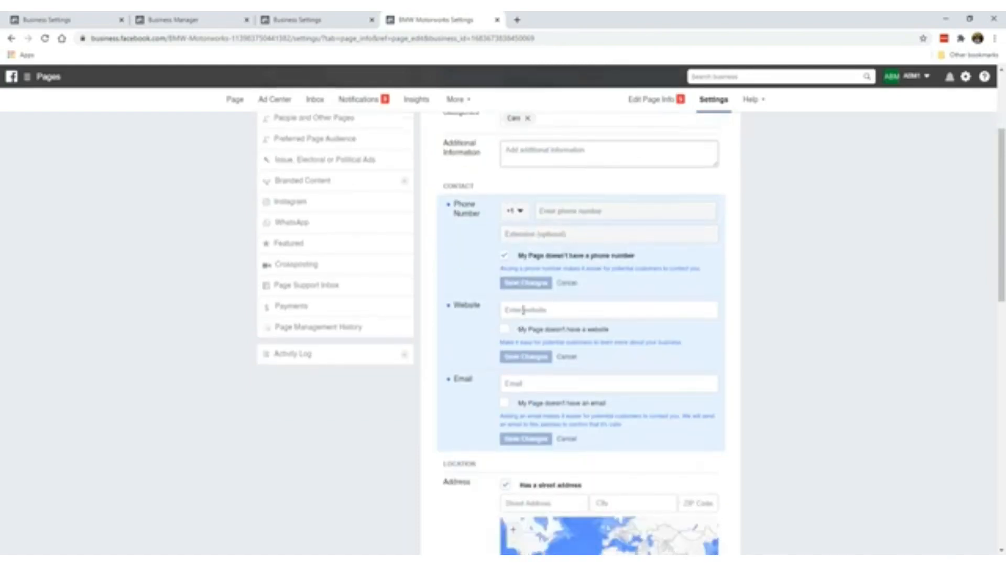
{"action": "left_click", "coordinate": [523, 310]}
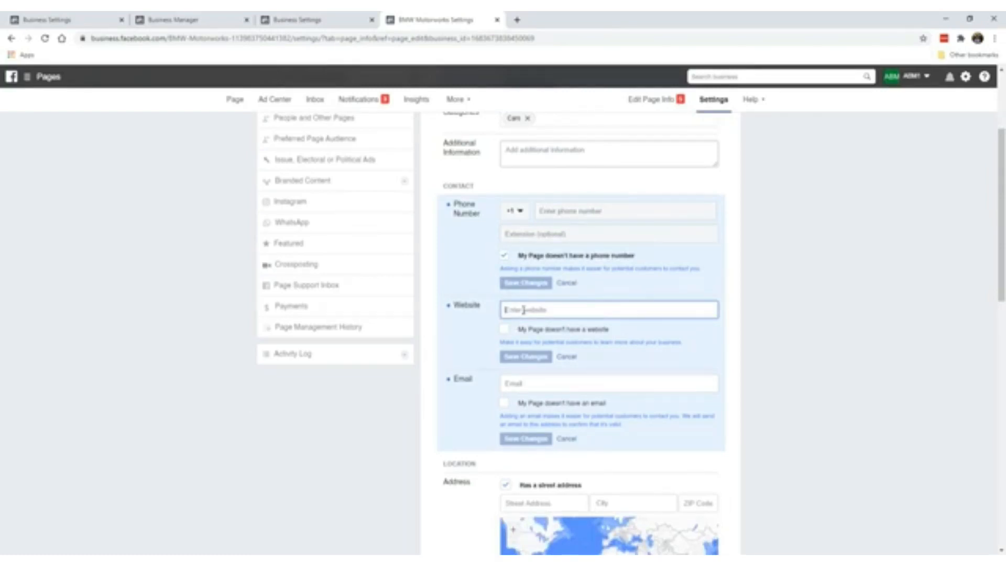
{"action": "type", "text": "https"}
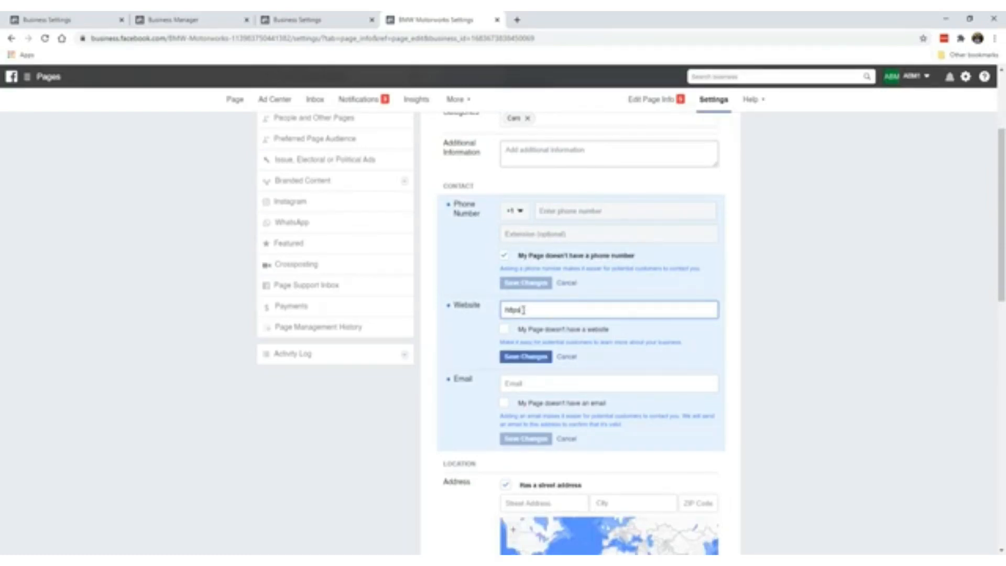
{"action": "type", "text": ":"}
{"action": "key", "text": "BackSpace"}
{"action": "key", "text": "BackSpace"}
{"action": "left_click", "coordinate": [523, 310]}
{"action": "type", "text": "//bmwmotorworks.com/"}
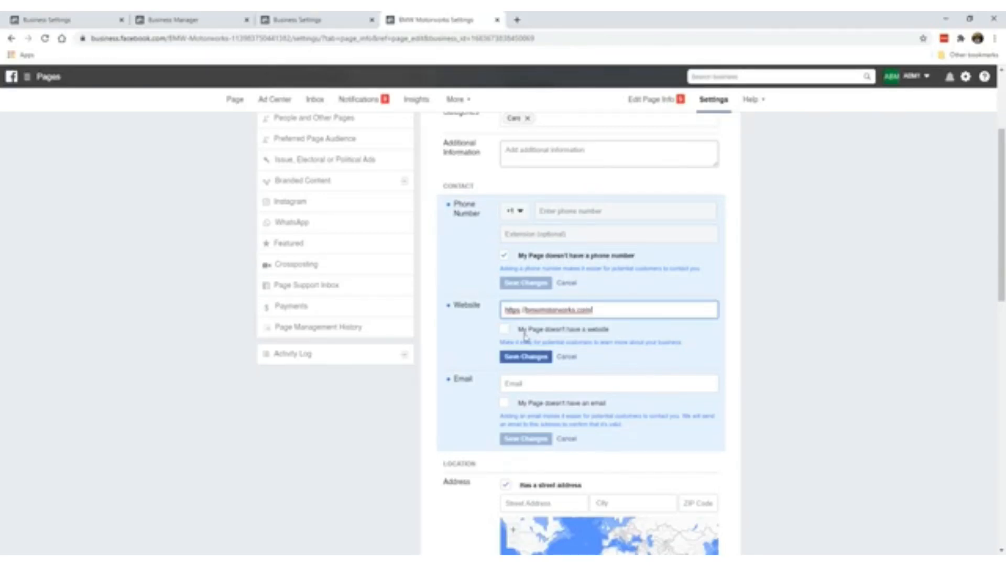
{"action": "left_click", "coordinate": [529, 357]}
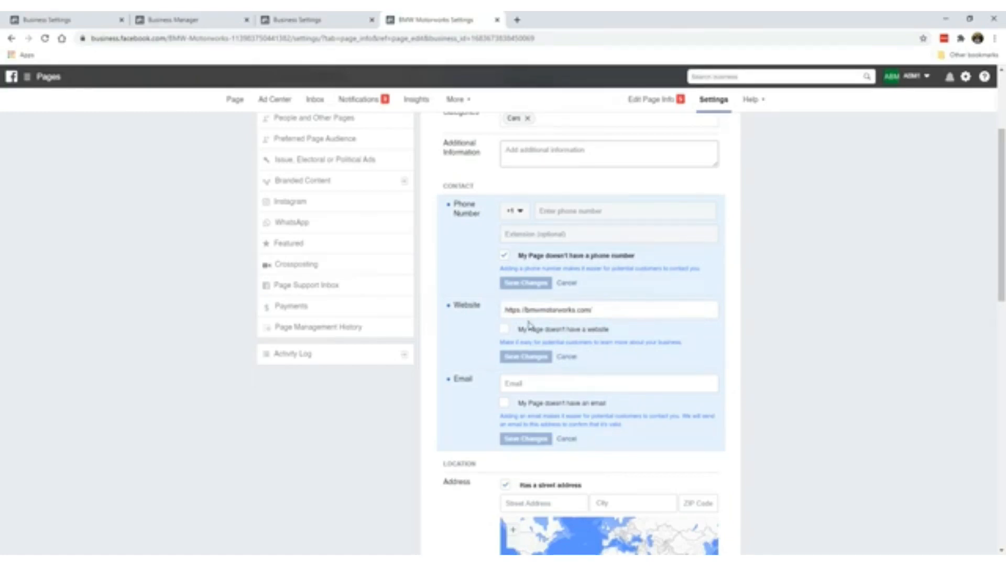
{"action": "left_click", "coordinate": [504, 328]}
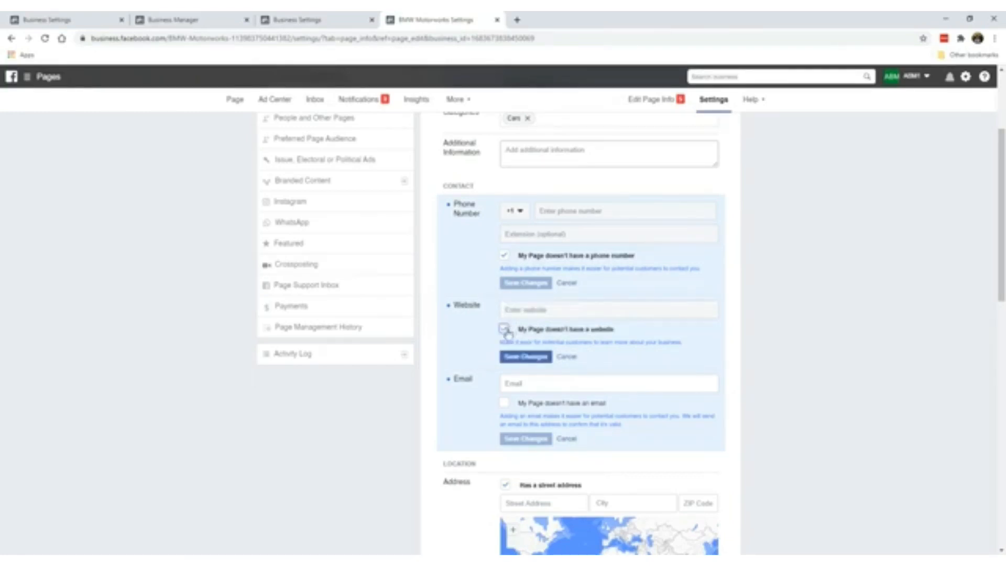
{"action": "left_click", "coordinate": [503, 328]}
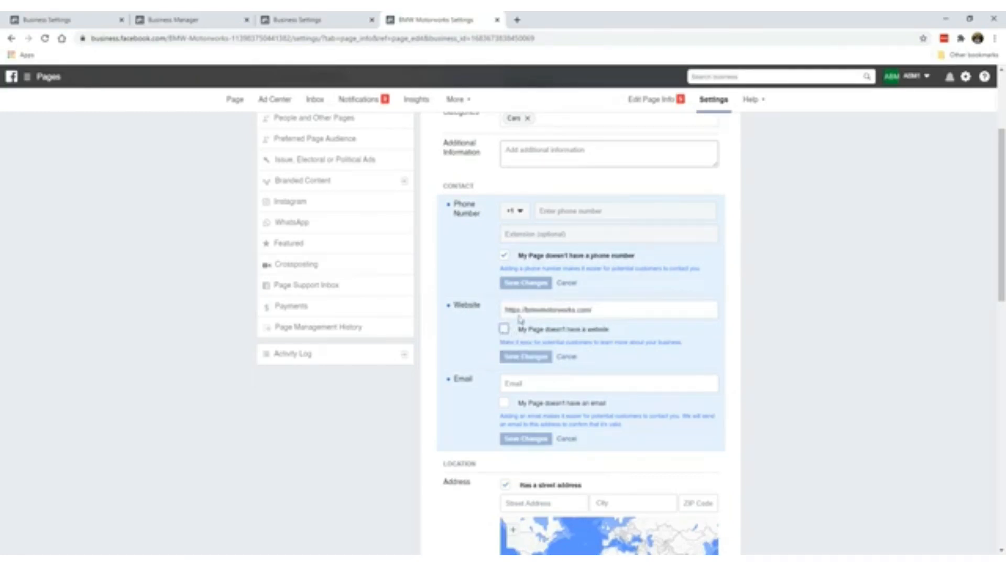
{"action": "scroll", "coordinate": [496, 335], "scroll_direction": "down", "scroll_amount": 2}
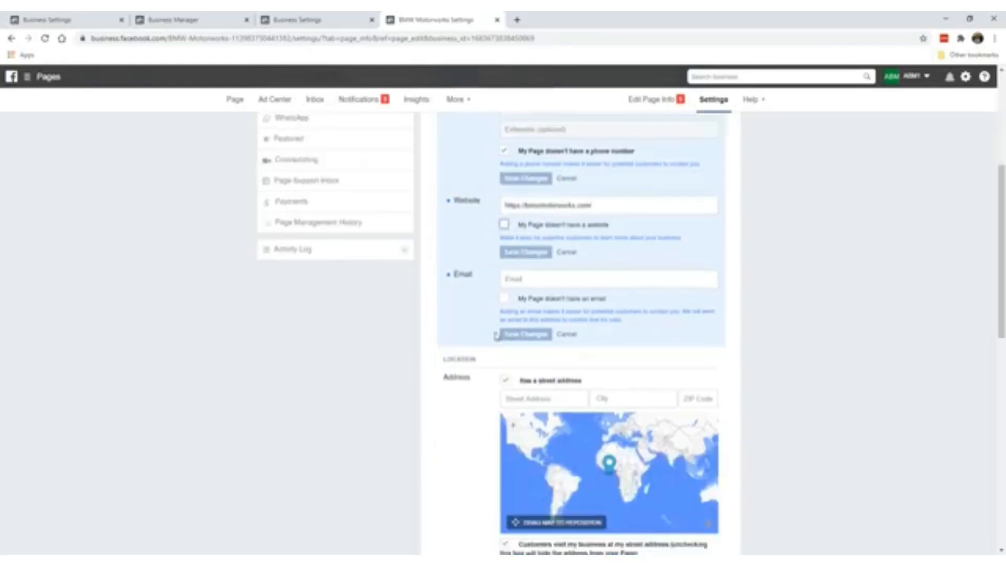
- Enter the support e-mail address in the Email field and save it as the contact e-mail
{"action": "left_click", "coordinate": [526, 280]}
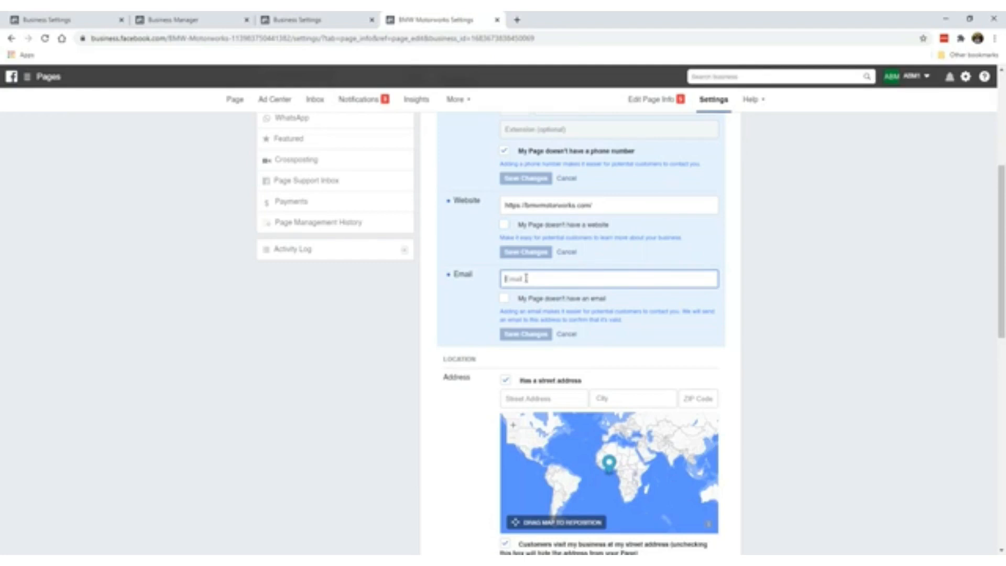
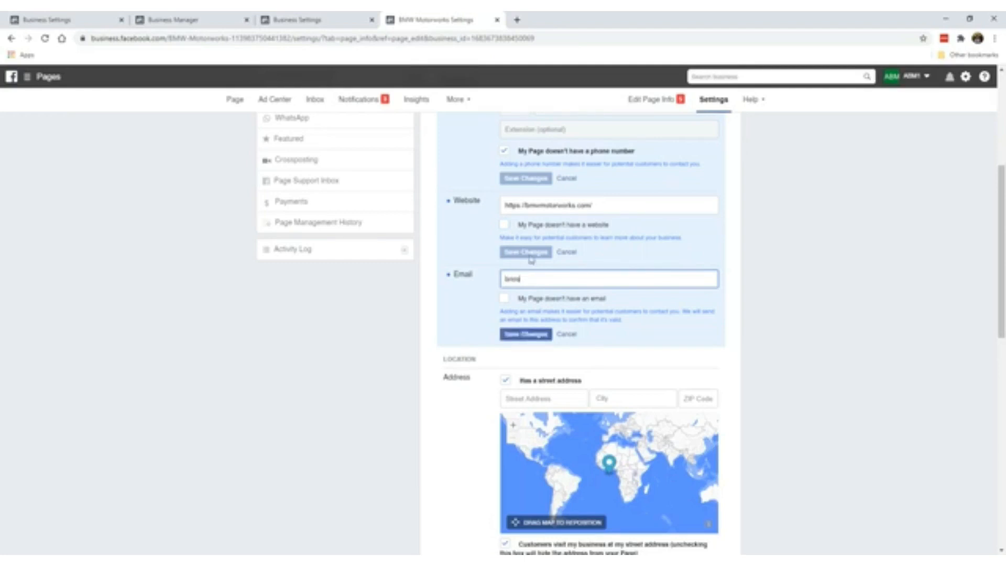
{"action": "key", "text": "End"}
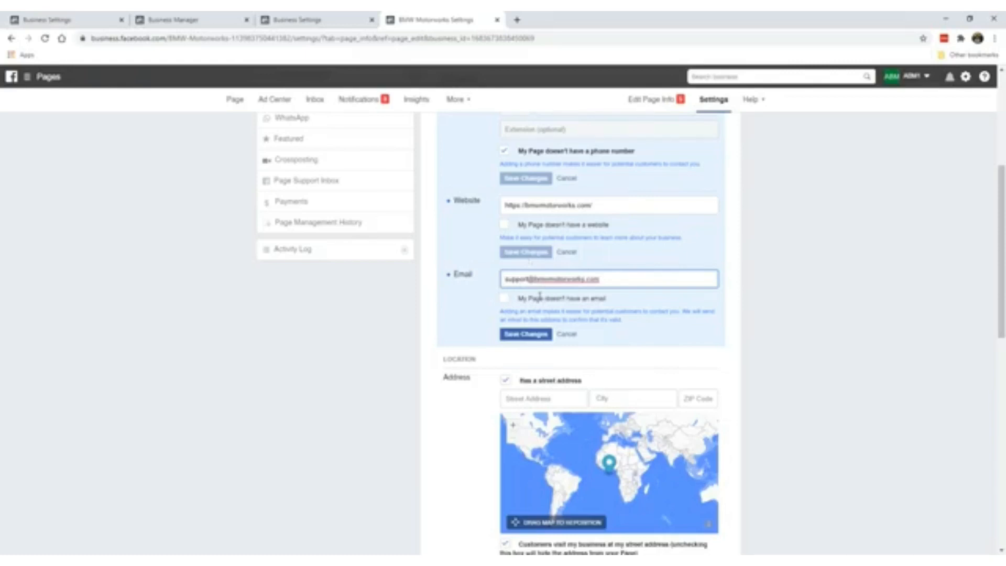
{"action": "left_click", "coordinate": [505, 302]}
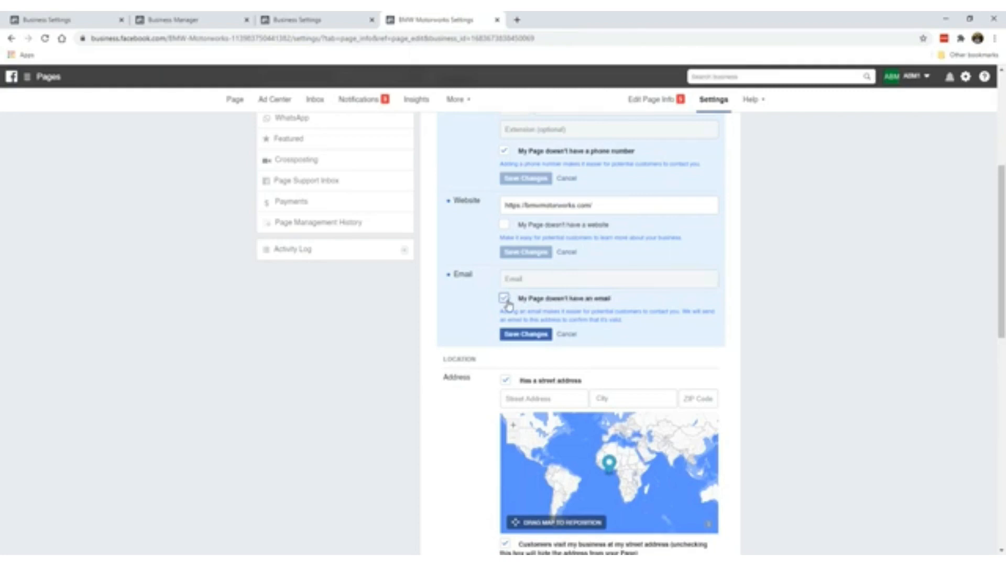
{"action": "left_click", "coordinate": [506, 301]}
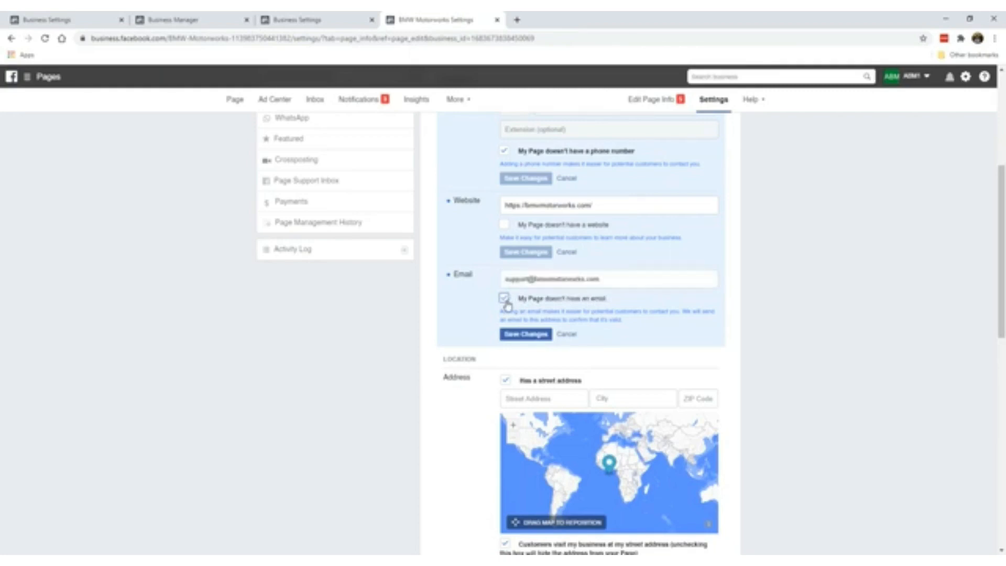
{"action": "left_click", "coordinate": [516, 337]}
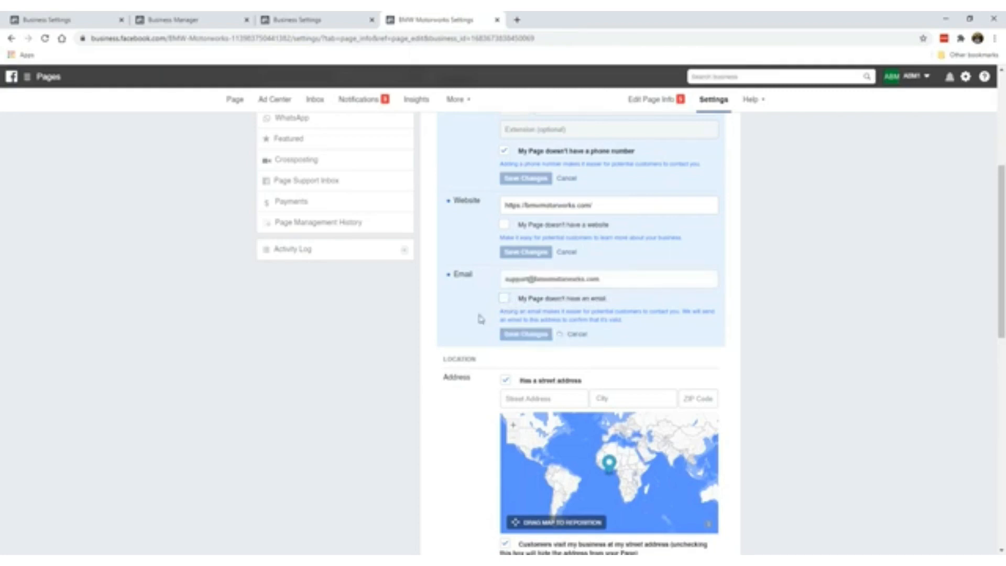
{"action": "scroll", "coordinate": [473, 306], "scroll_direction": "down", "scroll_amount": 3}
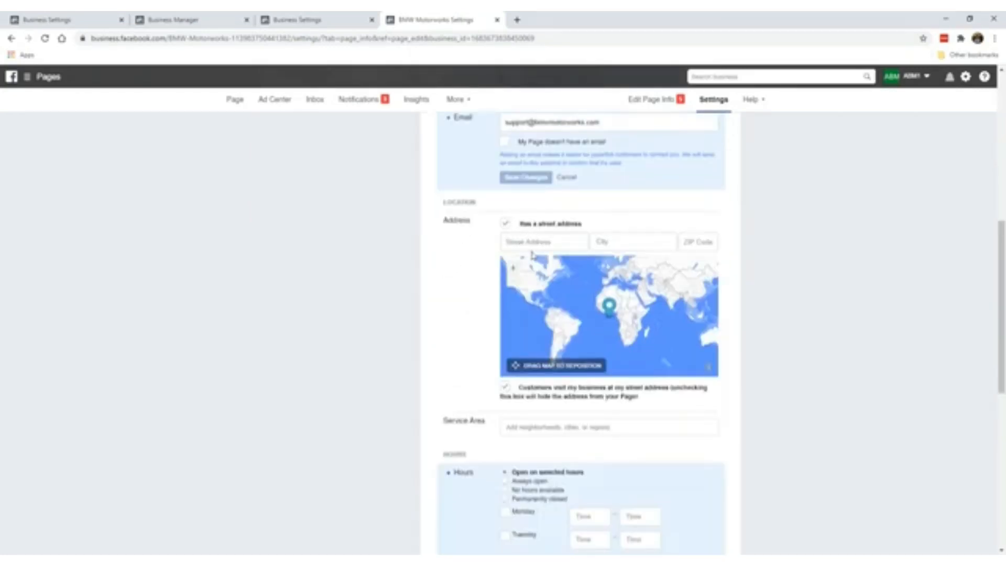
- Mark the page as having no street address for customer visits, leaving the service area unchanged
{"action": "left_click", "coordinate": [505, 226]}
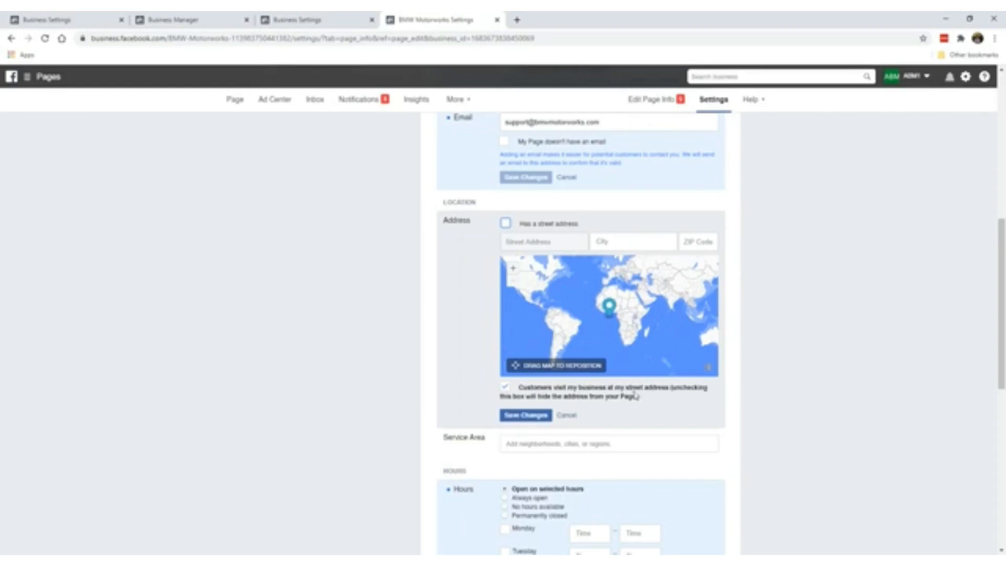
{"action": "left_click", "coordinate": [506, 388]}
{"action": "left_click", "coordinate": [538, 413]}
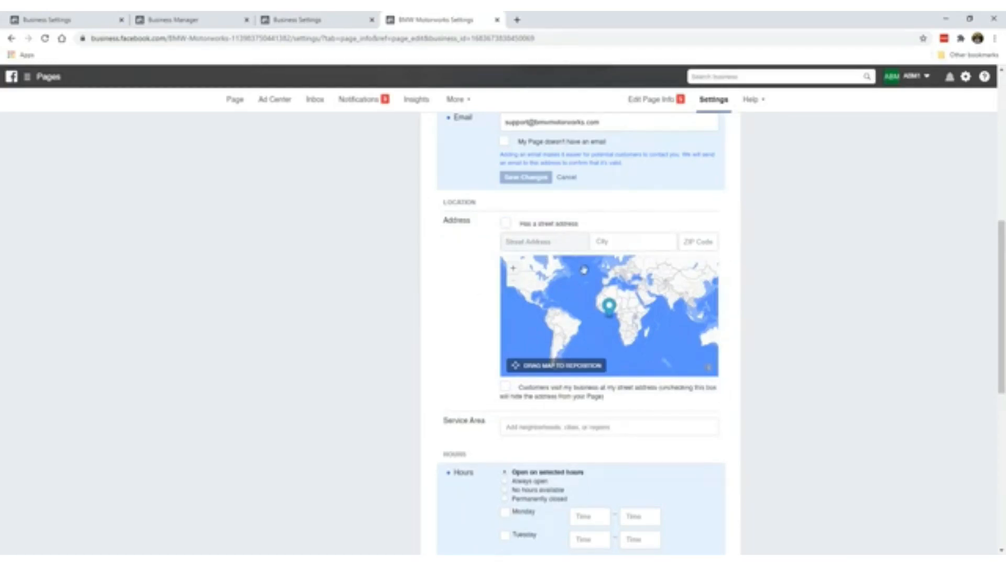
{"action": "scroll", "coordinate": [422, 330], "scroll_direction": "down", "scroll_amount": 4}
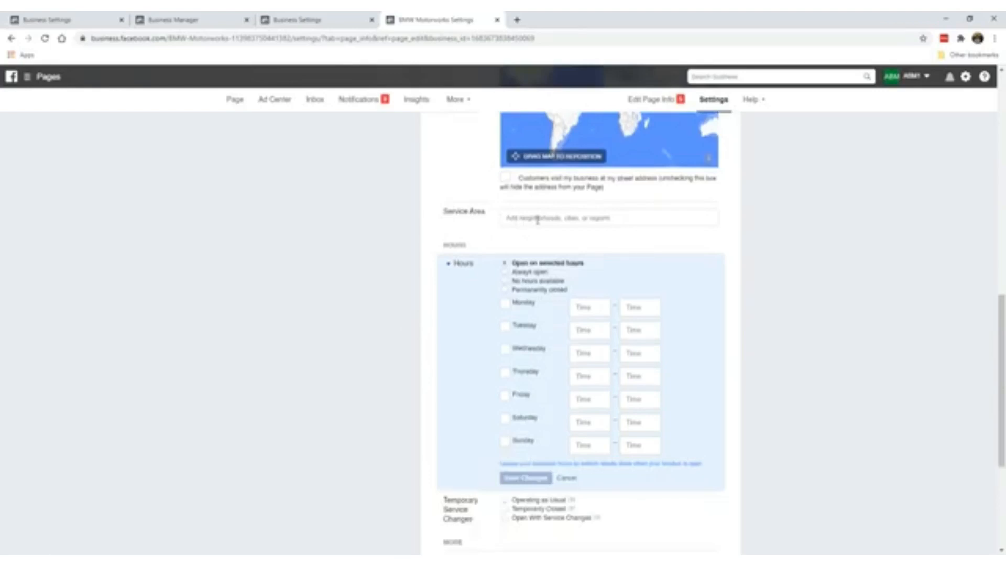
{"action": "left_click", "coordinate": [537, 219]}
{"action": "left_click", "coordinate": [563, 258]}
{"action": "scroll", "coordinate": [487, 231], "scroll_direction": "down", "scroll_amount": 1}
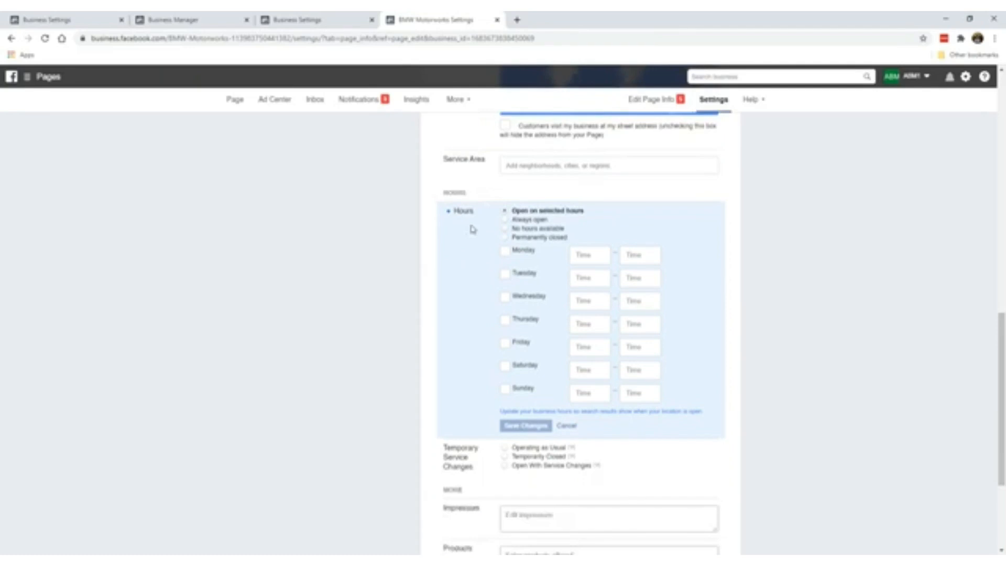
{"action": "scroll", "coordinate": [472, 228], "scroll_direction": "down", "scroll_amount": 1}
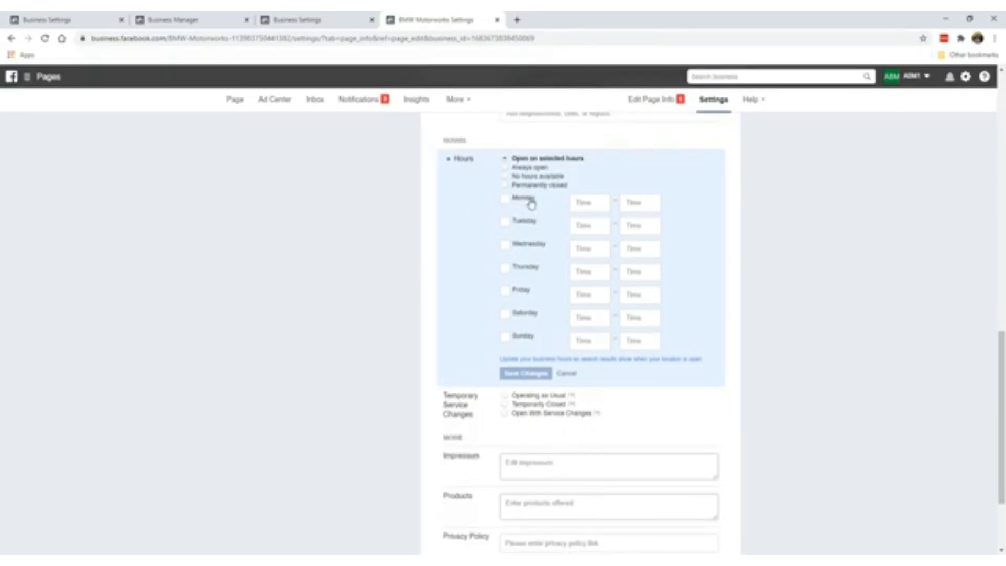
- Set the page's hours to Always open
{"action": "left_click", "coordinate": [538, 167]}
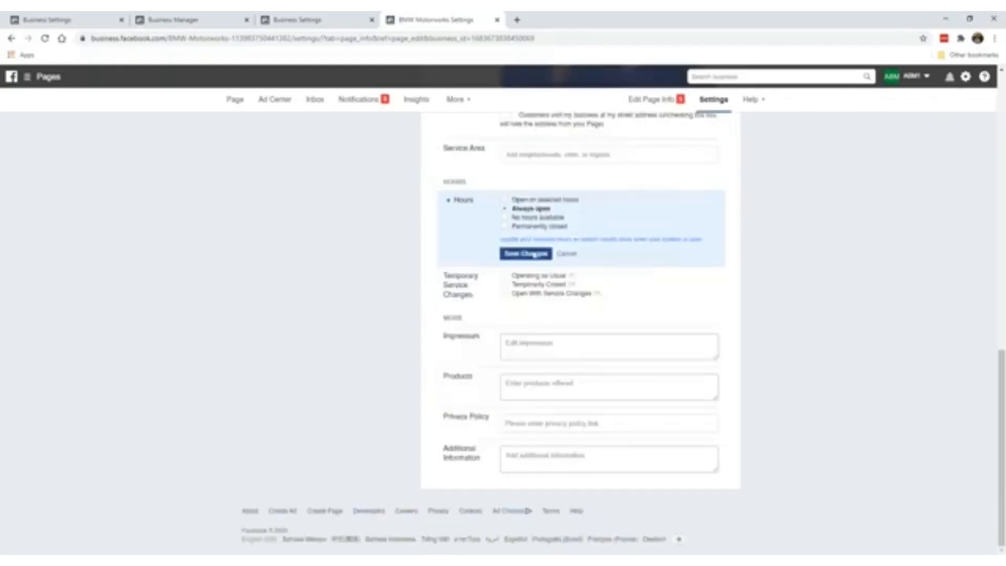
{"action": "left_click", "coordinate": [511, 227]}
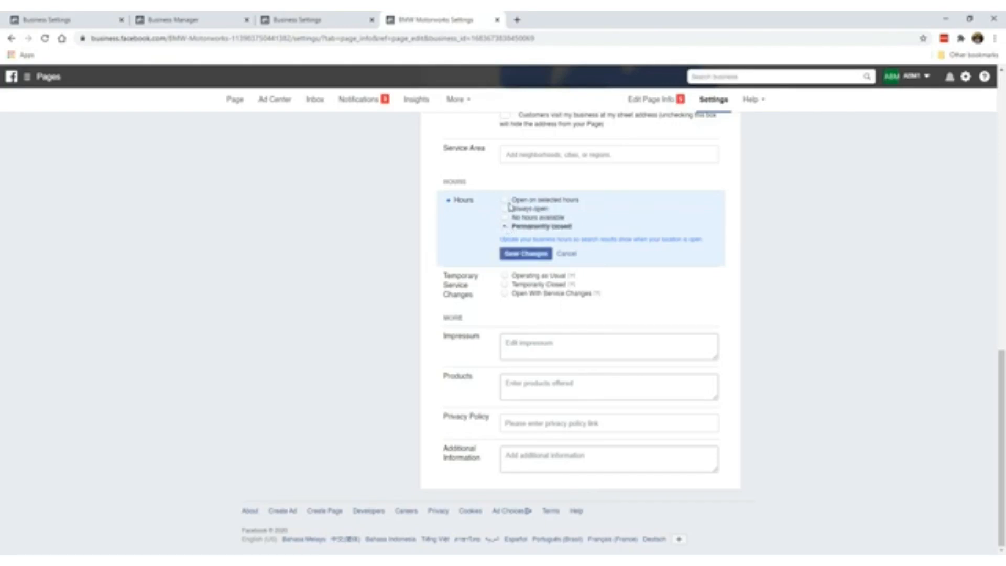
{"action": "left_click", "coordinate": [506, 210]}
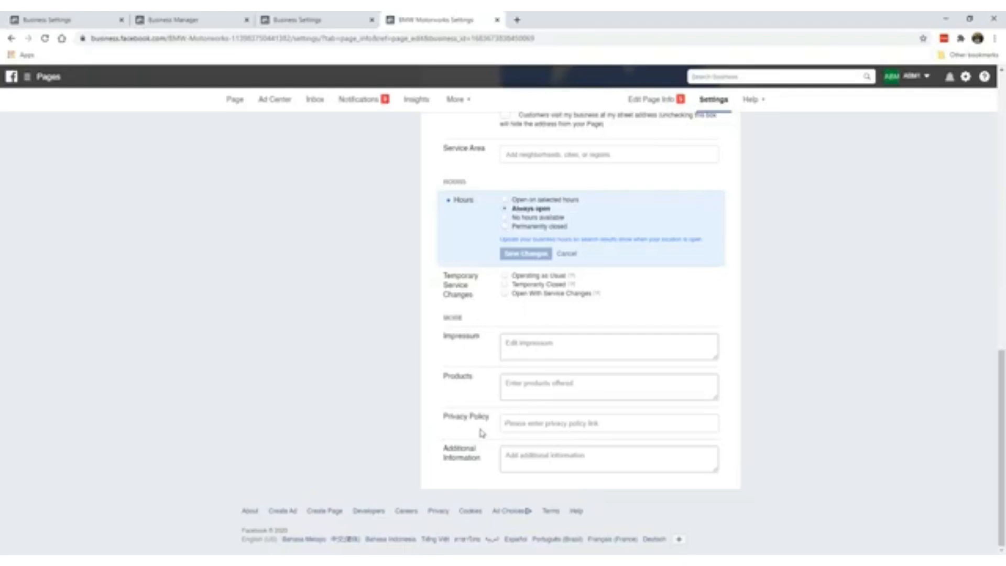
- Leave the privacy policy link empty and return to the top of Page Info
{"action": "left_click", "coordinate": [534, 423]}
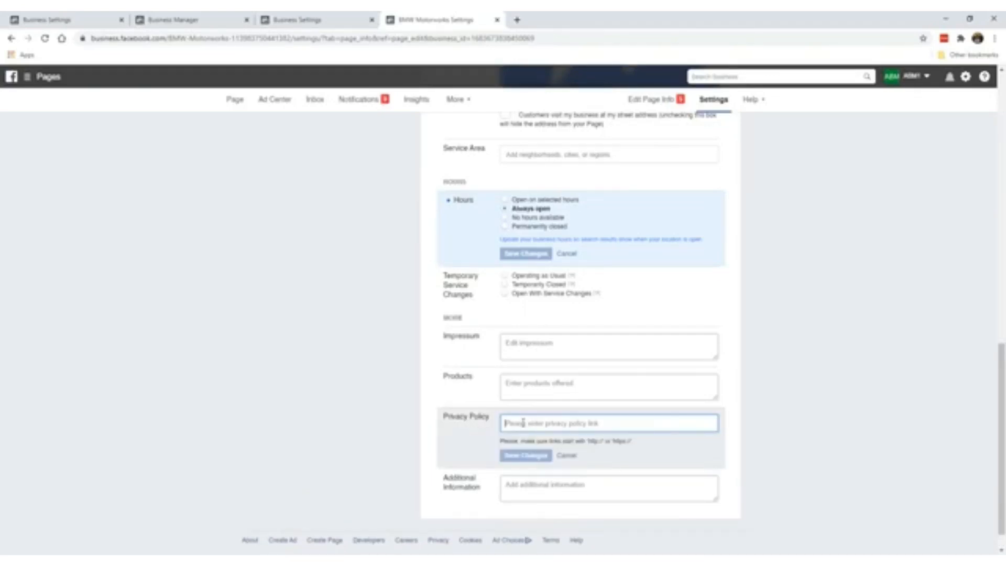
{"action": "left_click", "coordinate": [568, 456]}
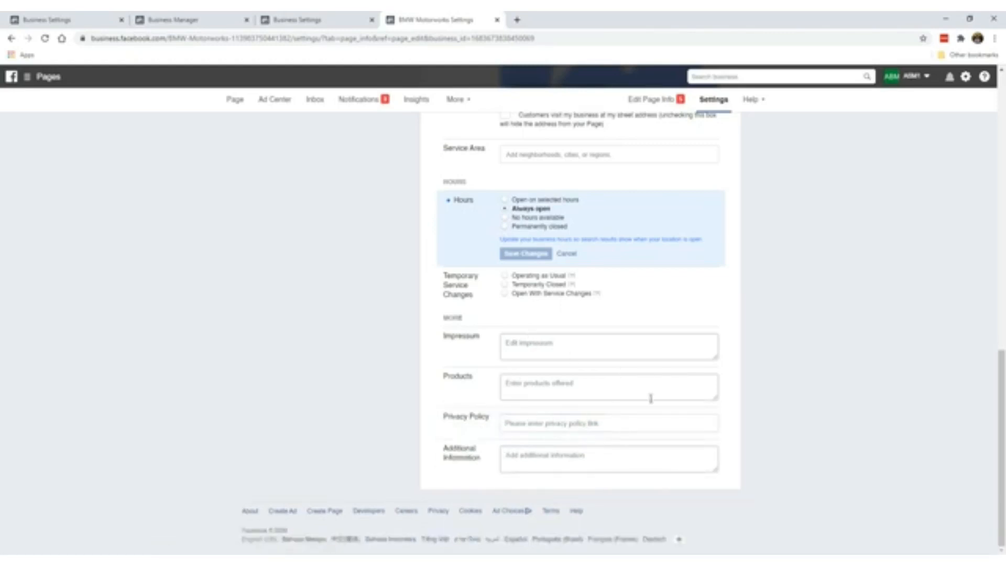
{"action": "scroll", "coordinate": [563, 354], "scroll_direction": "up", "scroll_amount": 15}
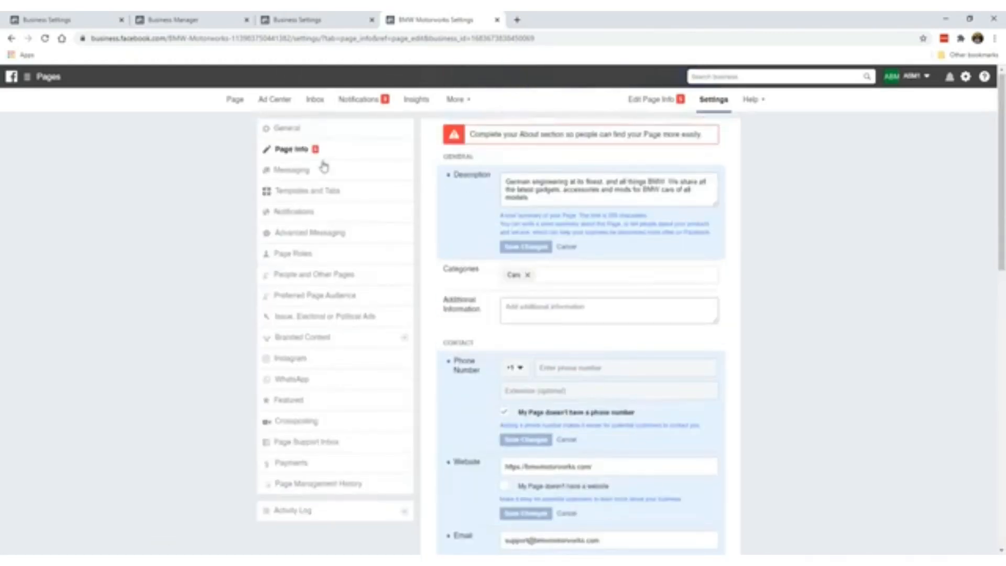
- Review the Messaging settings, including the Messenger conversation section, then go to Templates and Tabs
{"action": "left_click", "coordinate": [311, 174]}
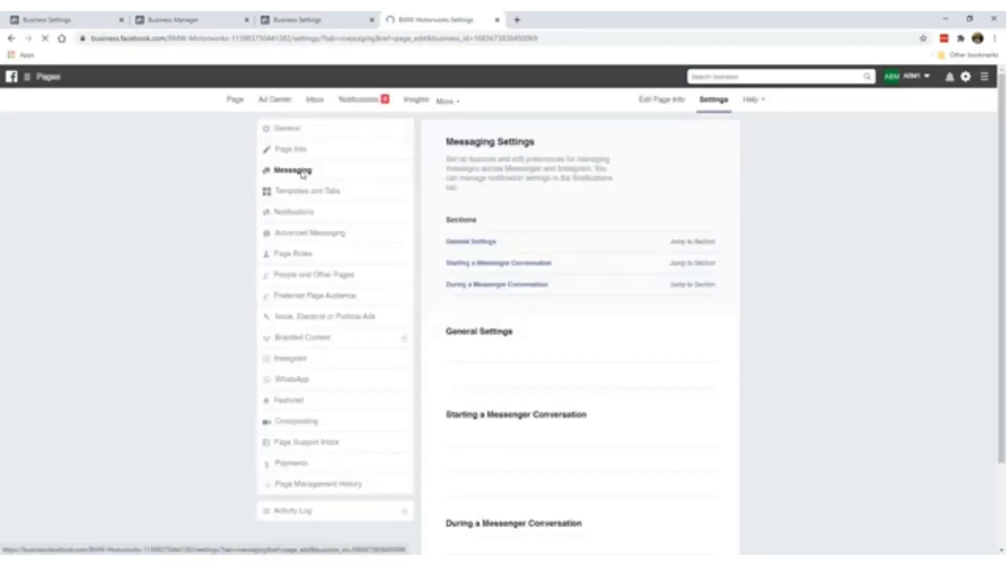
{"action": "scroll", "coordinate": [580, 312], "scroll_direction": "down", "scroll_amount": 7}
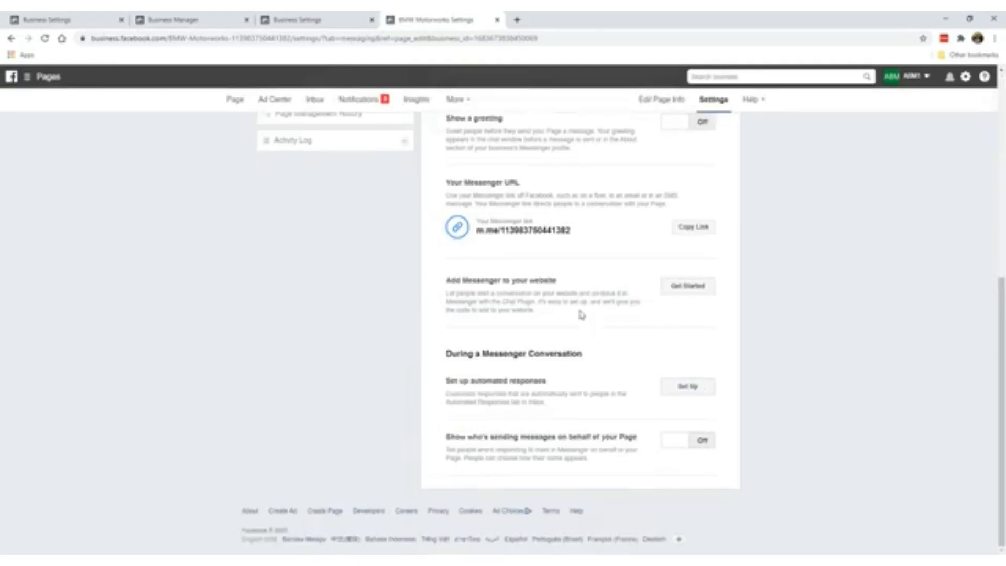
{"action": "scroll", "coordinate": [580, 314], "scroll_direction": "up", "scroll_amount": 7}
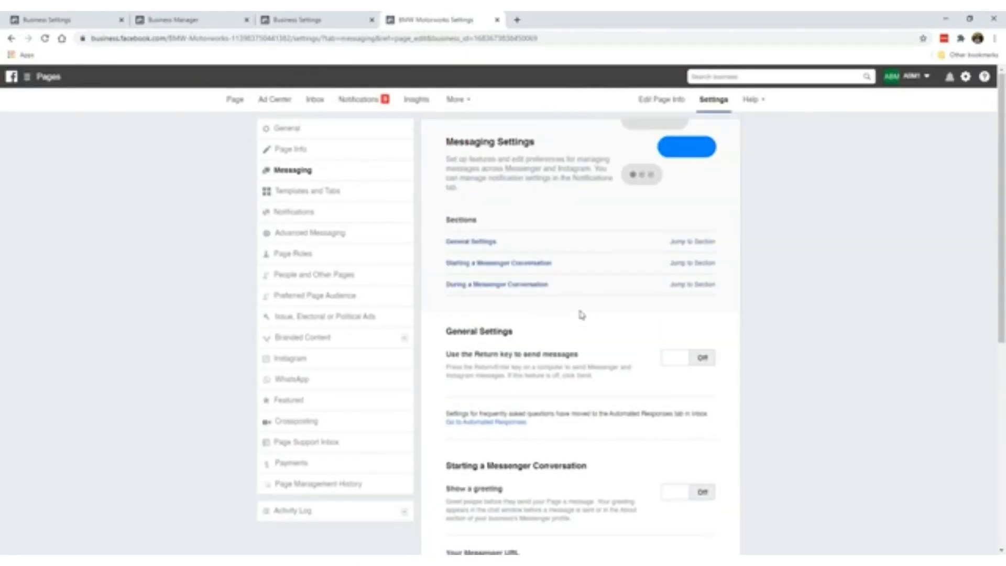
{"action": "scroll", "coordinate": [580, 314], "scroll_direction": "down", "scroll_amount": 7}
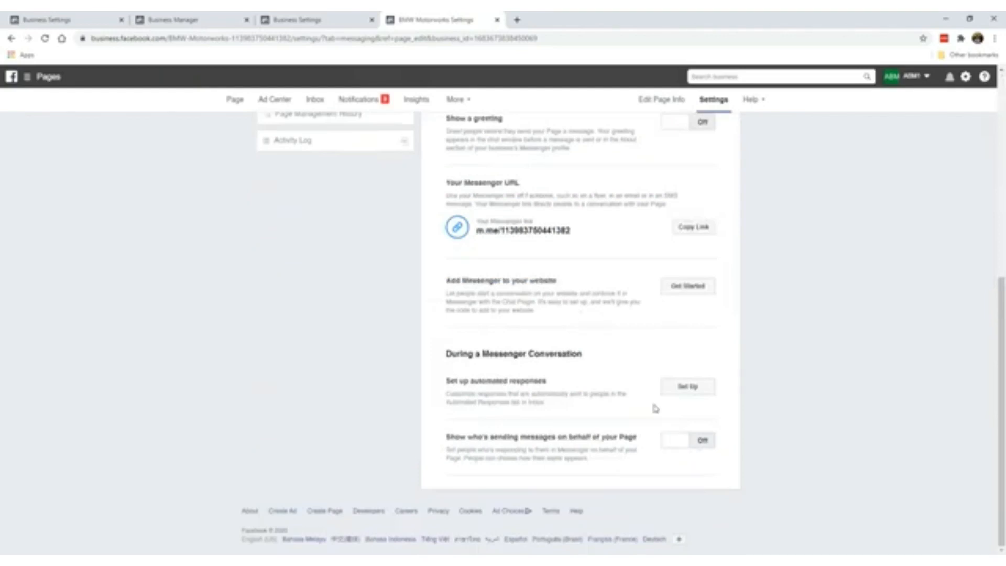
{"action": "scroll", "coordinate": [561, 352], "scroll_direction": "up", "scroll_amount": 7}
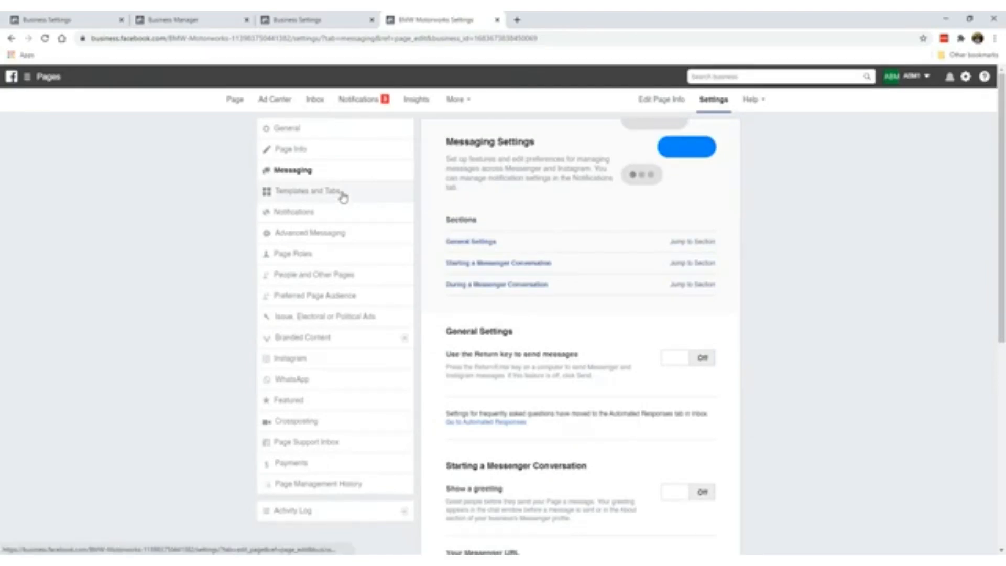
{"action": "left_click", "coordinate": [499, 262]}
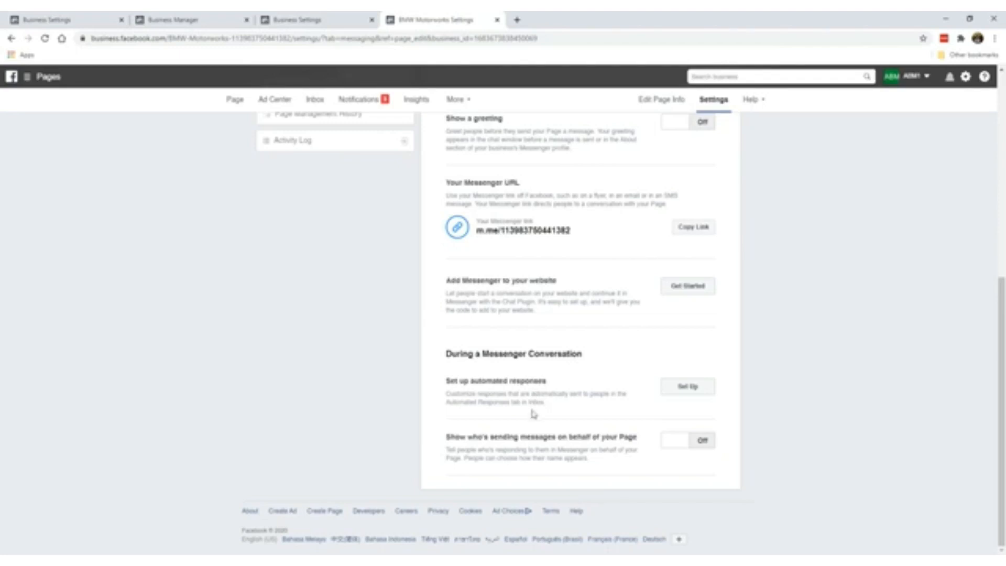
{"action": "scroll", "coordinate": [533, 411], "scroll_direction": "up", "scroll_amount": 7}
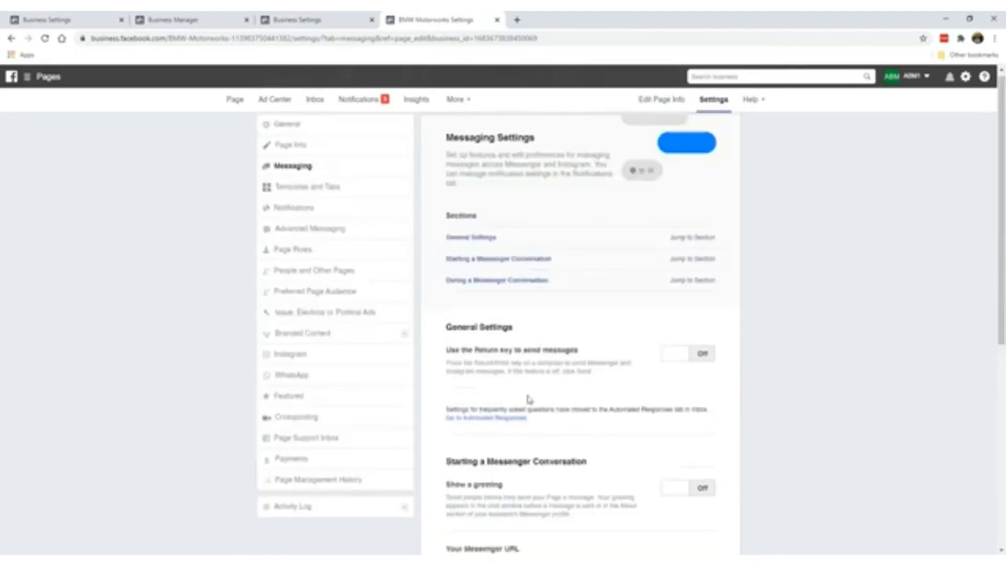
{"action": "left_click", "coordinate": [354, 199]}
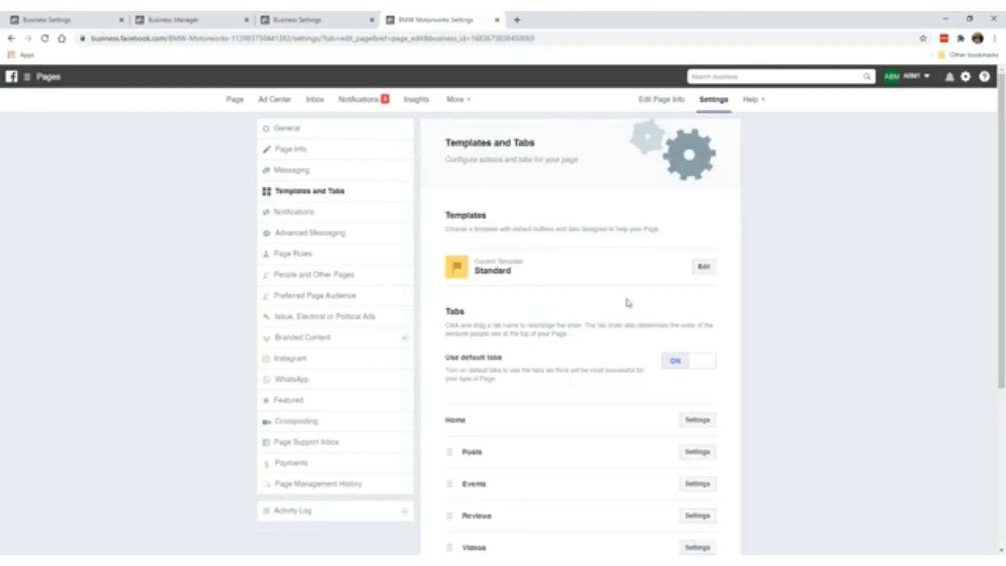
- Switch Use default tabs to OFF on Templates and Tabs, keeping the Standard template
{"action": "scroll", "coordinate": [602, 327], "scroll_direction": "down", "scroll_amount": 1}
{"action": "scroll", "coordinate": [557, 272], "scroll_direction": "down", "scroll_amount": 2}
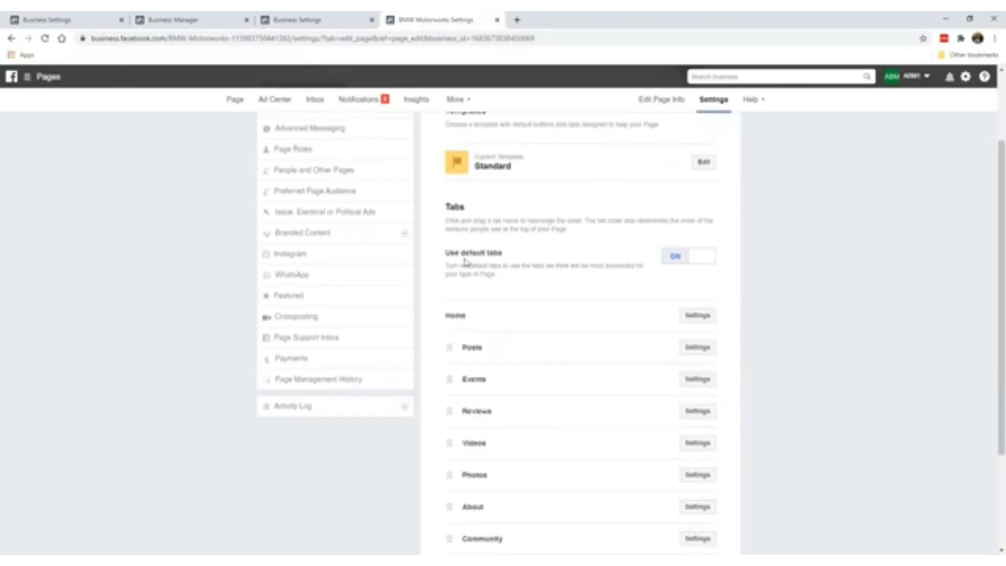
{"action": "scroll", "coordinate": [539, 298], "scroll_direction": "down", "scroll_amount": 2}
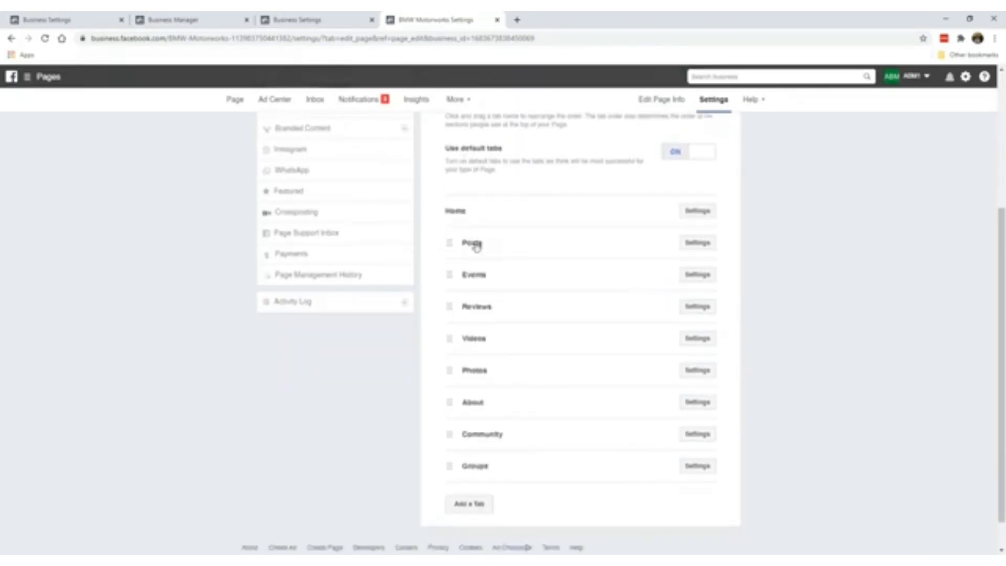
{"action": "scroll", "coordinate": [518, 359], "scroll_direction": "up", "scroll_amount": 2}
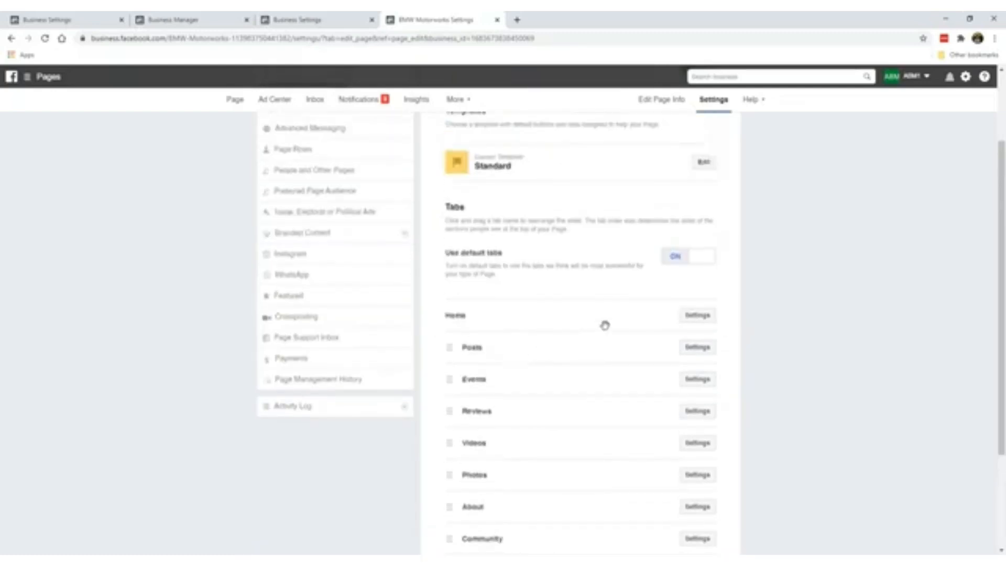
{"action": "left_click", "coordinate": [678, 258]}
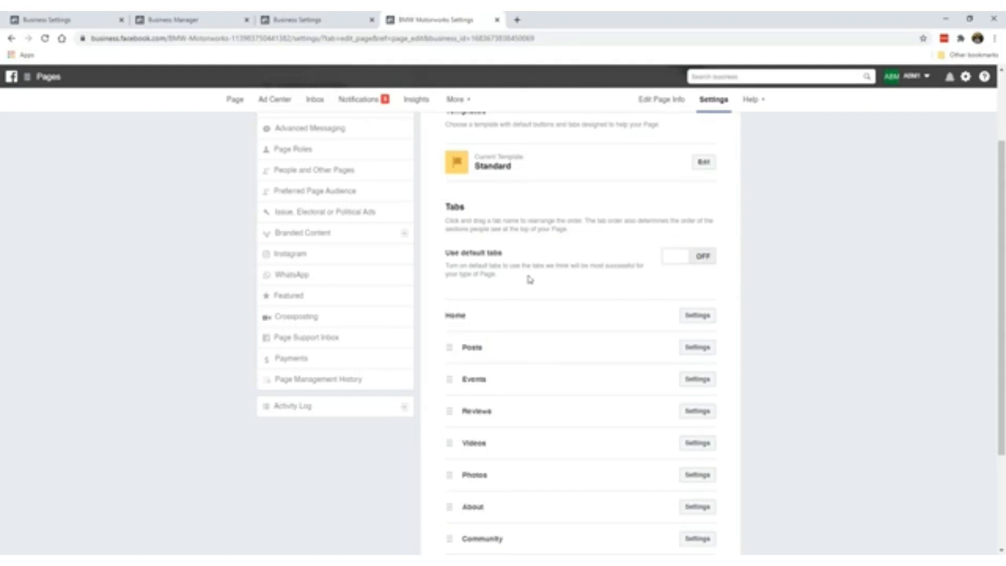
{"action": "scroll", "coordinate": [537, 279], "scroll_direction": "down", "scroll_amount": 2}
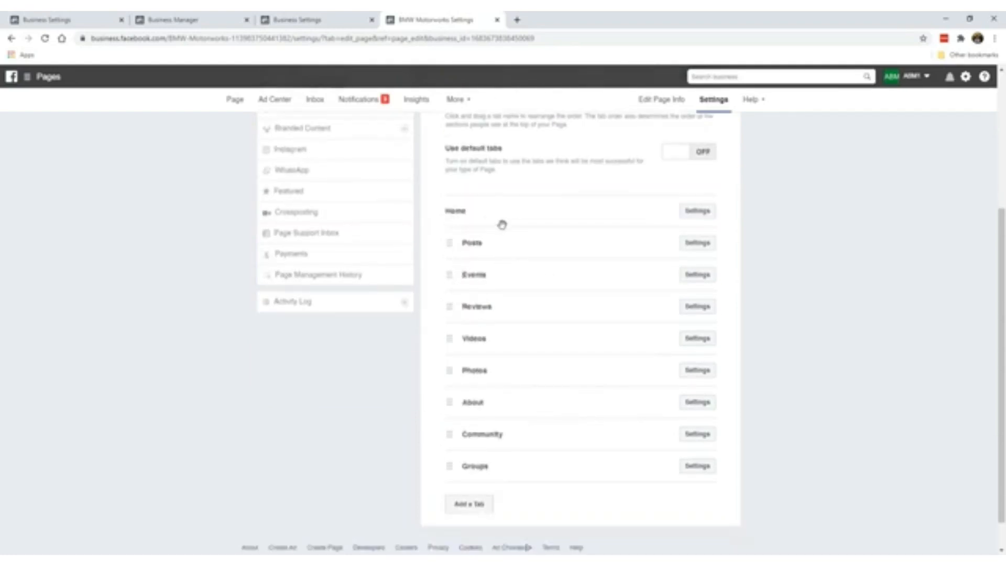
- Hide the Events tab from the Page and save the change
{"action": "left_click", "coordinate": [696, 244]}
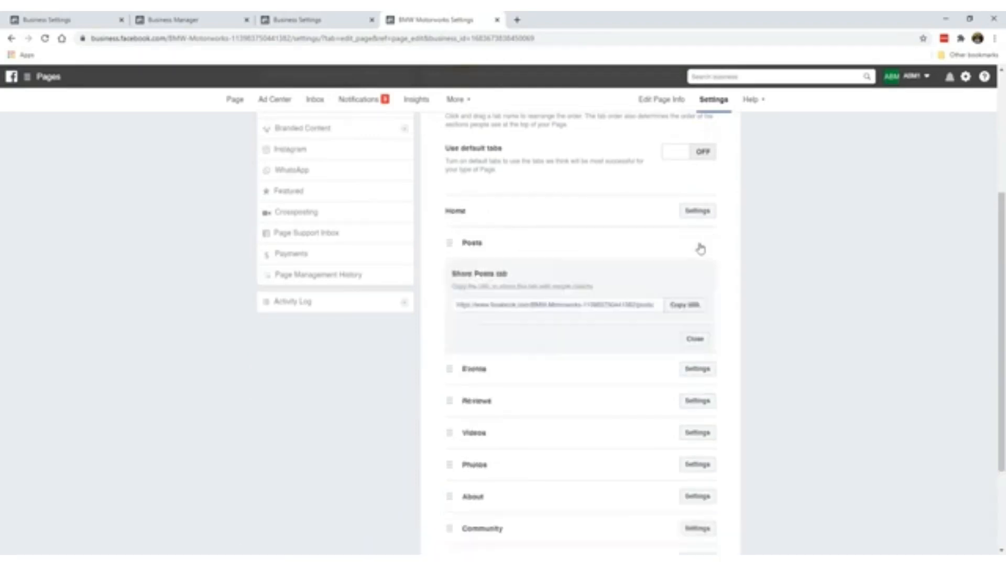
{"action": "left_click", "coordinate": [694, 338]}
{"action": "left_click", "coordinate": [707, 276]}
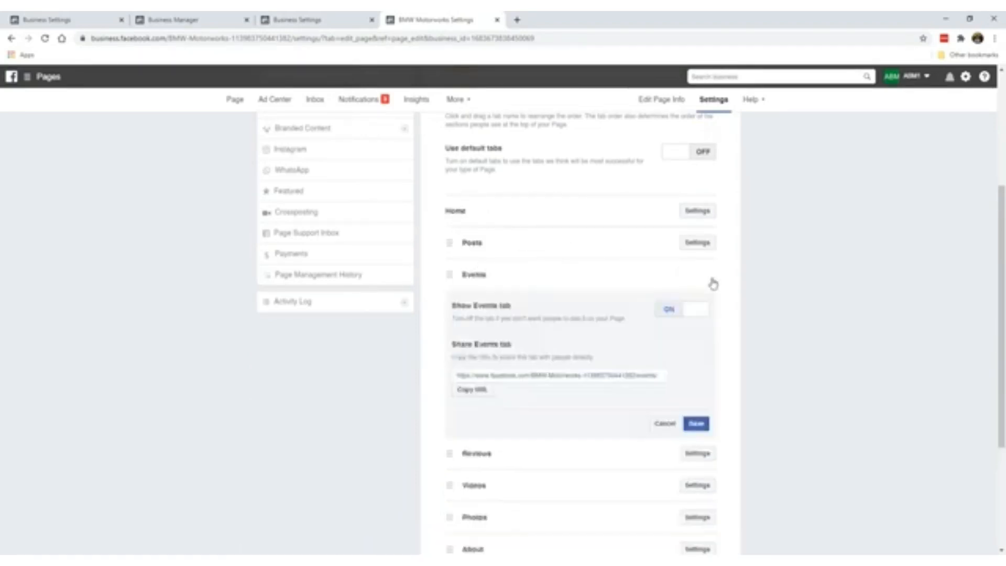
{"action": "left_click", "coordinate": [665, 309]}
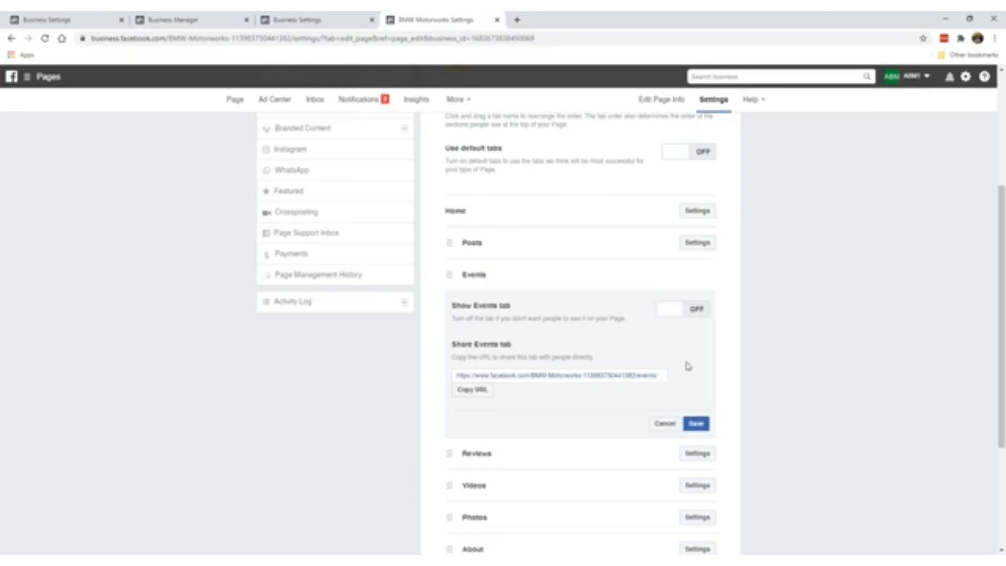
{"action": "left_click", "coordinate": [696, 424]}
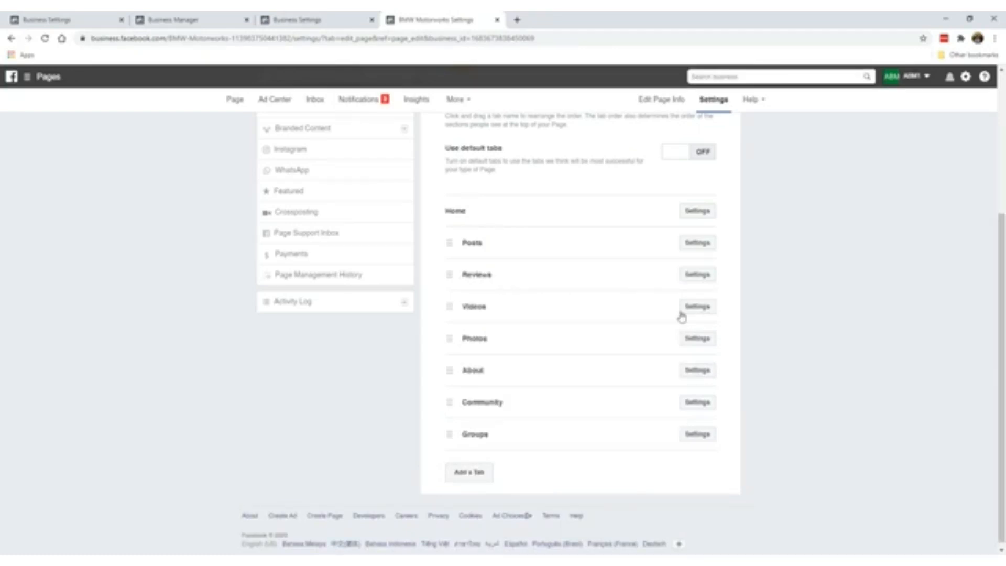
- Switch Show Groups tab to OFF and save, after checking the Videos and Community options
{"action": "left_click", "coordinate": [688, 313]}
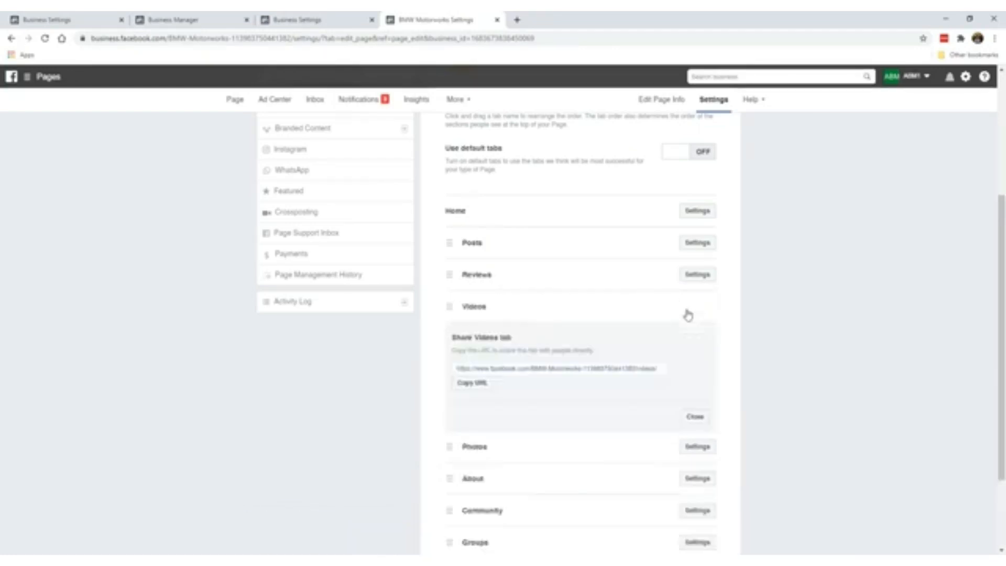
{"action": "left_click", "coordinate": [694, 416]}
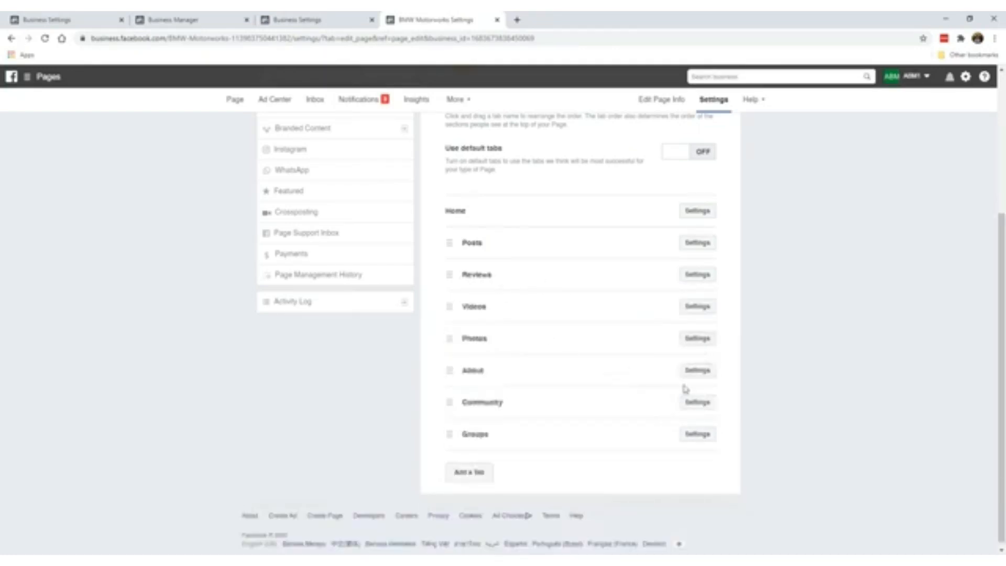
{"action": "left_click", "coordinate": [697, 402]}
{"action": "scroll", "coordinate": [686, 414], "scroll_direction": "down", "scroll_amount": 2}
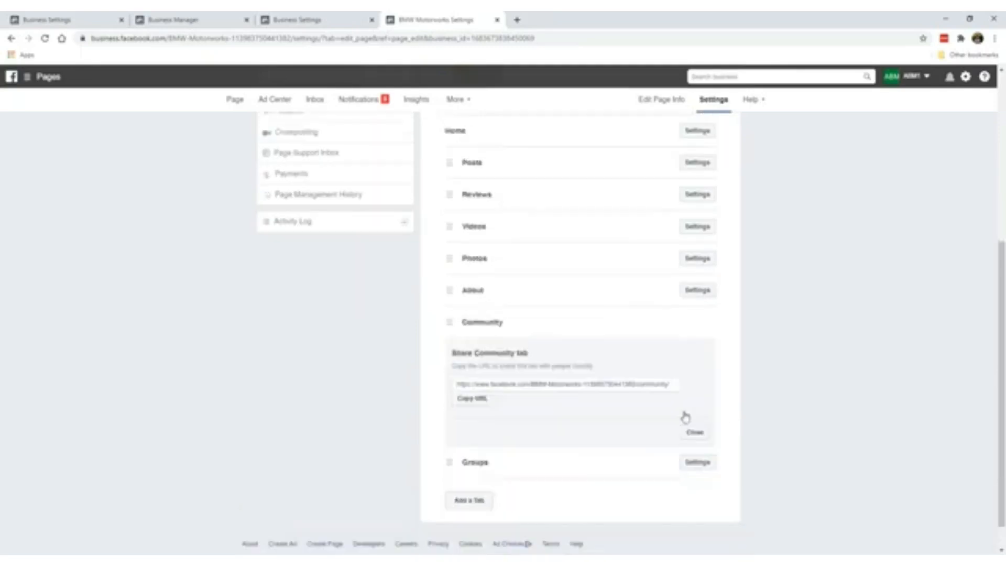
{"action": "left_click", "coordinate": [695, 401]}
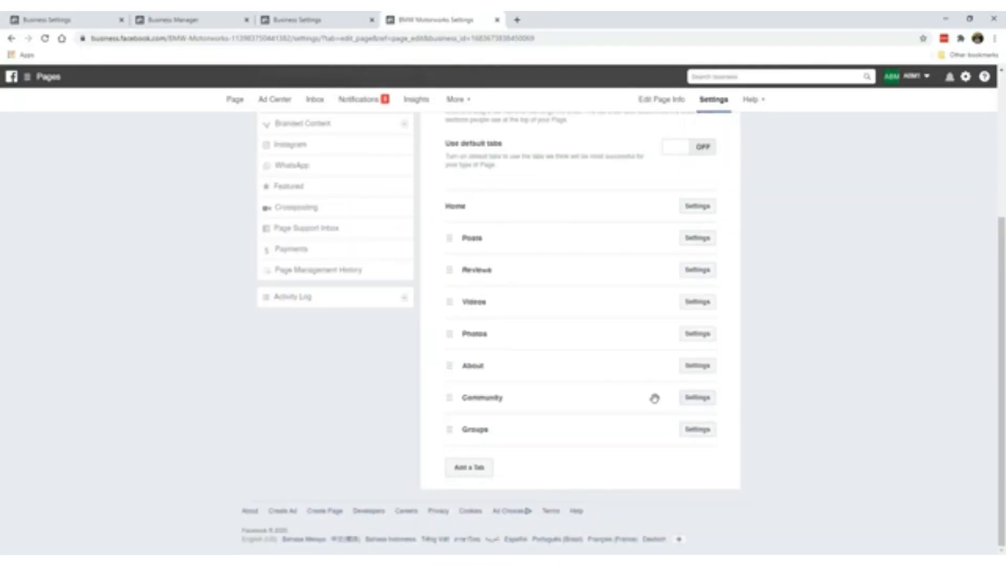
{"action": "left_click", "coordinate": [684, 430]}
{"action": "scroll", "coordinate": [682, 429], "scroll_direction": "down", "scroll_amount": 2}
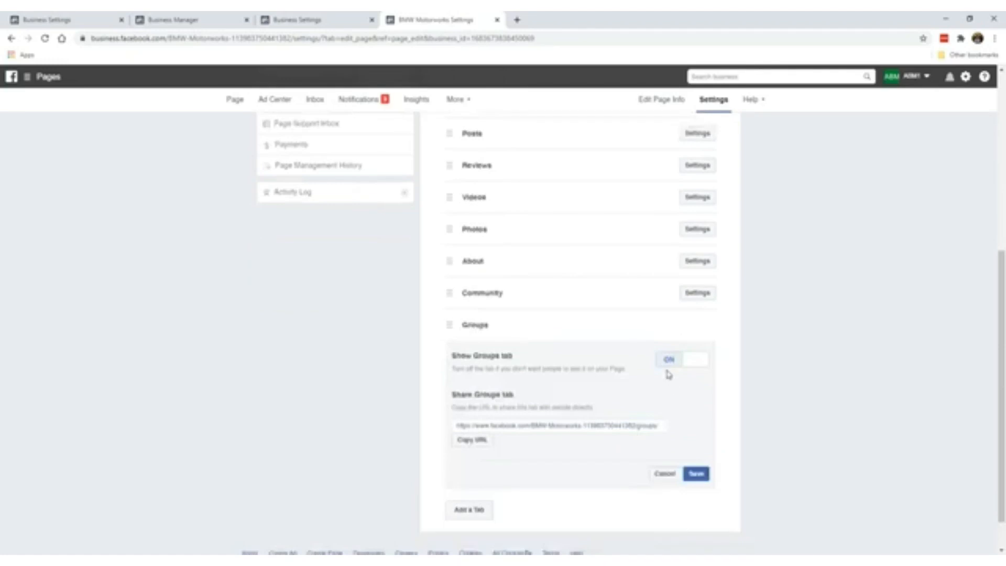
{"action": "left_click", "coordinate": [667, 359]}
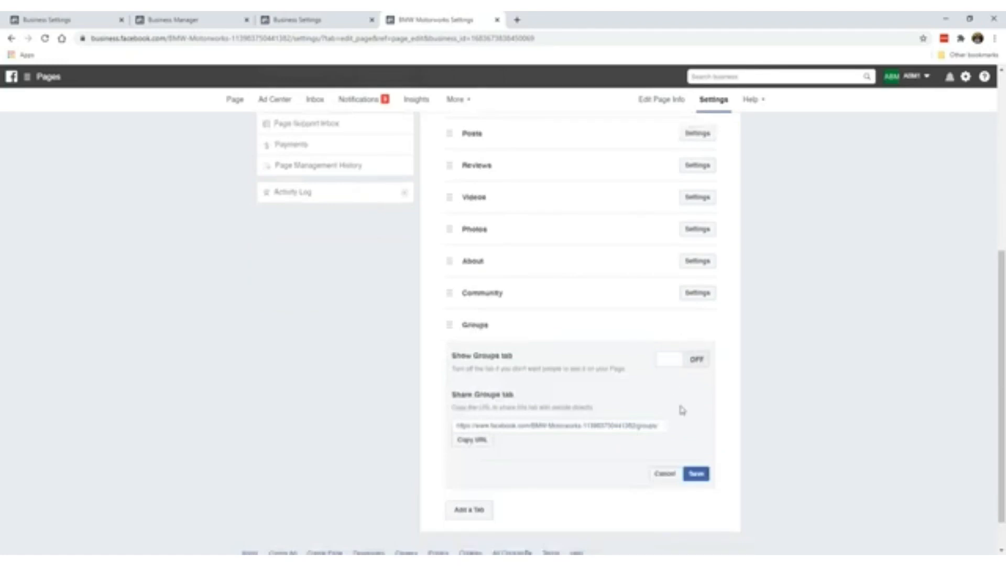
{"action": "left_click", "coordinate": [696, 472]}
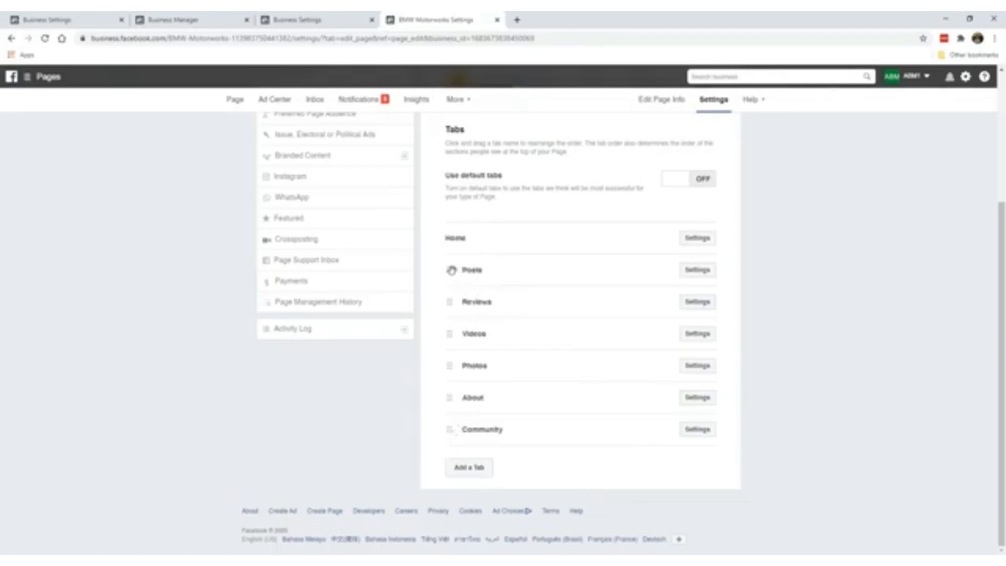
- Drag the tabs into the order Home, About, Posts, Photos, Videos, Community, with Reviews last
{"action": "left_click_drag", "start_coordinate": [449, 270], "coordinate": [452, 268]}
{"action": "left_click_drag", "start_coordinate": [453, 401], "coordinate": [453, 267]}
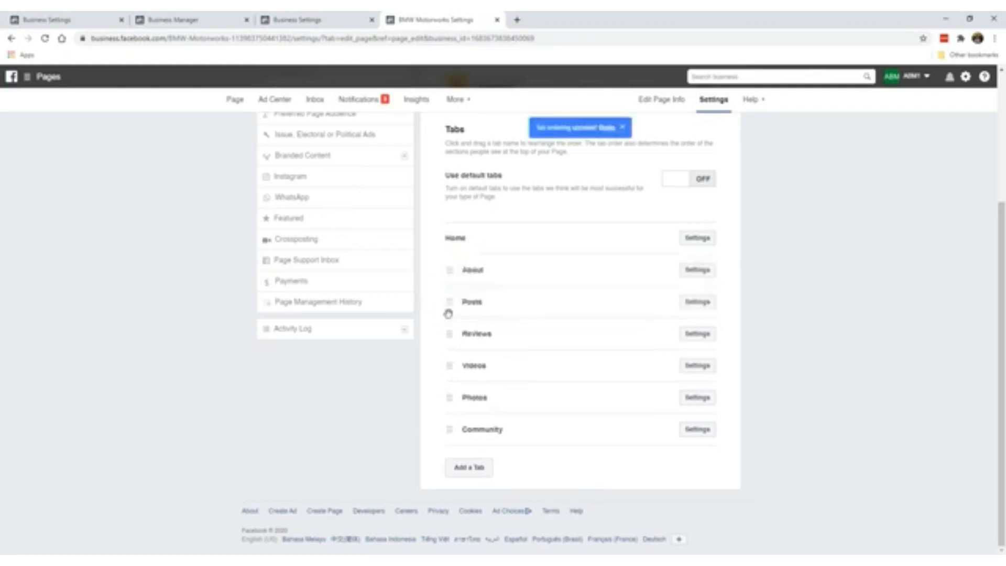
{"action": "left_click_drag", "start_coordinate": [456, 376], "coordinate": [448, 331]}
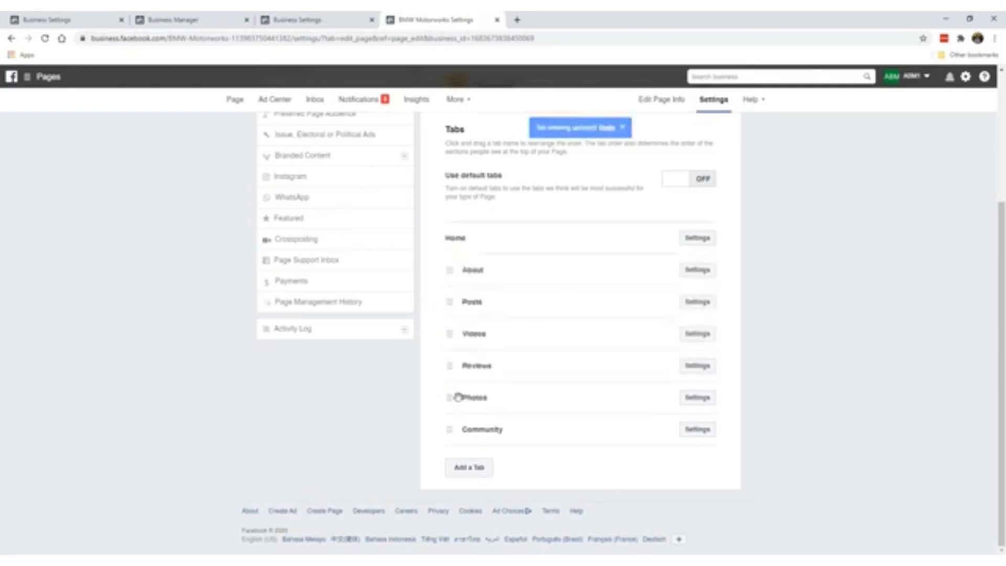
{"action": "left_click_drag", "start_coordinate": [457, 396], "coordinate": [445, 330]}
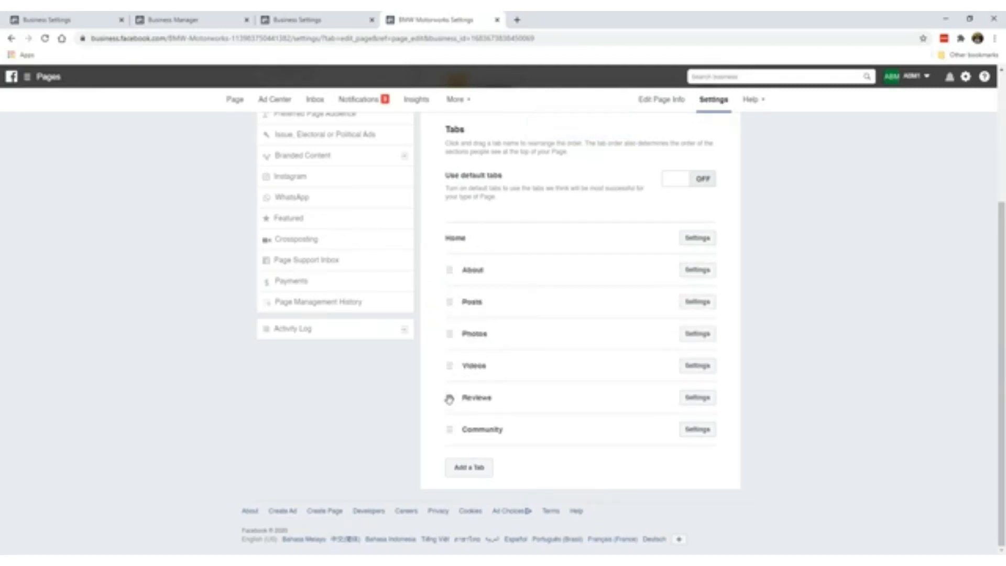
{"action": "left_click_drag", "start_coordinate": [449, 397], "coordinate": [456, 422]}
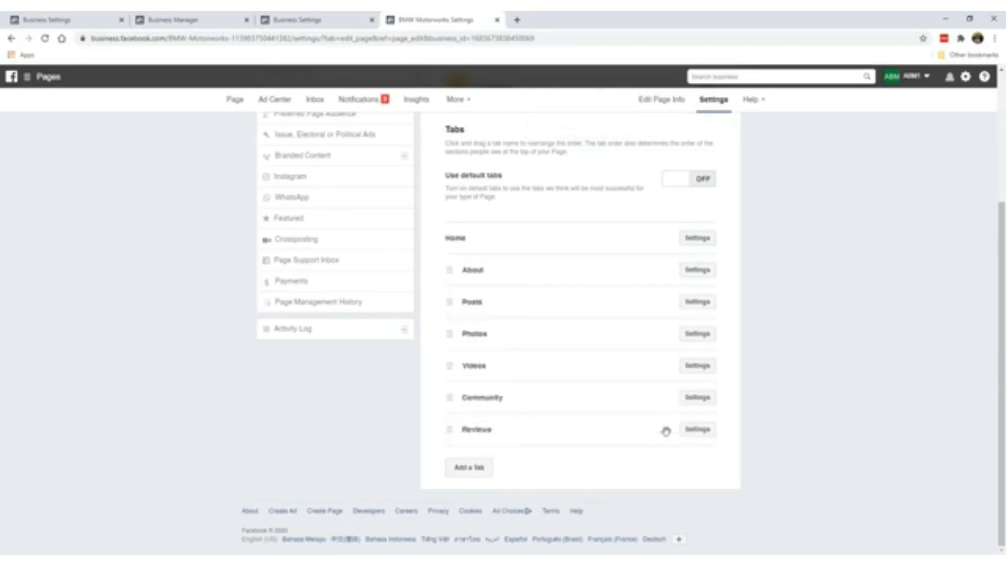
- Switch Show Reviews to OFF in the Reviews tab settings and save
{"action": "left_click", "coordinate": [696, 429]}
{"action": "scroll", "coordinate": [674, 411], "scroll_direction": "down", "scroll_amount": 3}
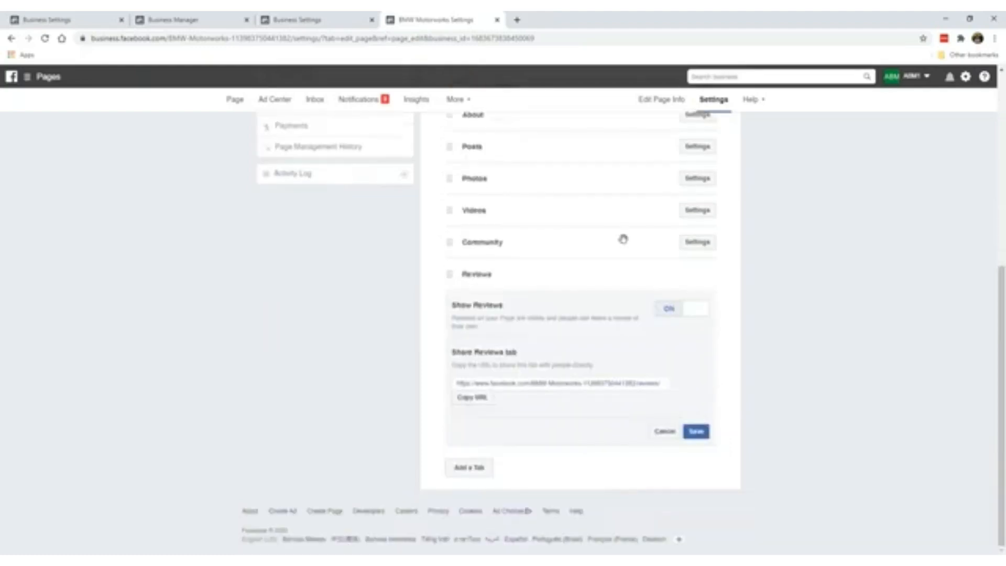
{"action": "scroll", "coordinate": [621, 238], "scroll_direction": "up", "scroll_amount": 2}
{"action": "scroll", "coordinate": [504, 273], "scroll_direction": "down", "scroll_amount": 2}
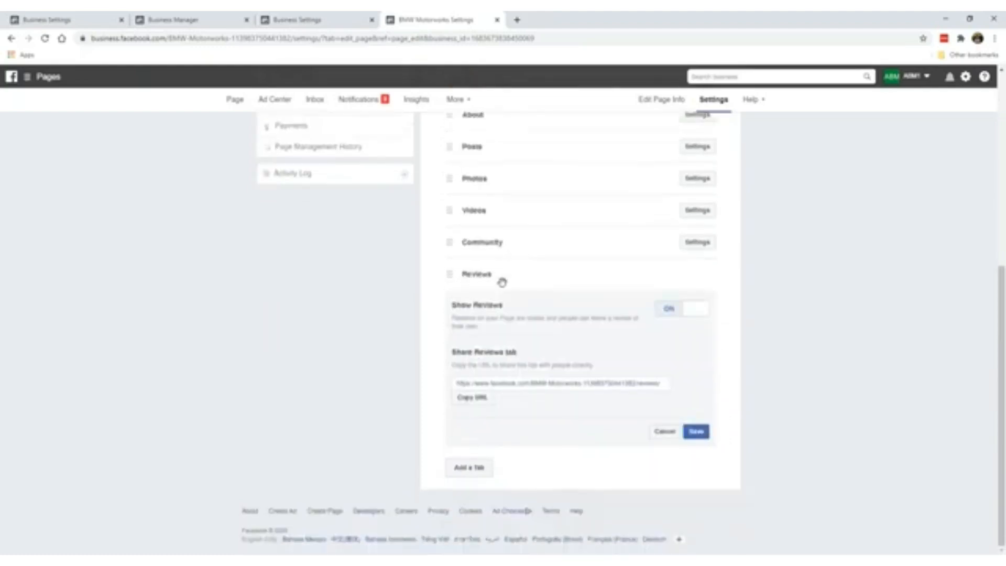
{"action": "left_click", "coordinate": [671, 310]}
{"action": "left_click", "coordinate": [696, 431]}
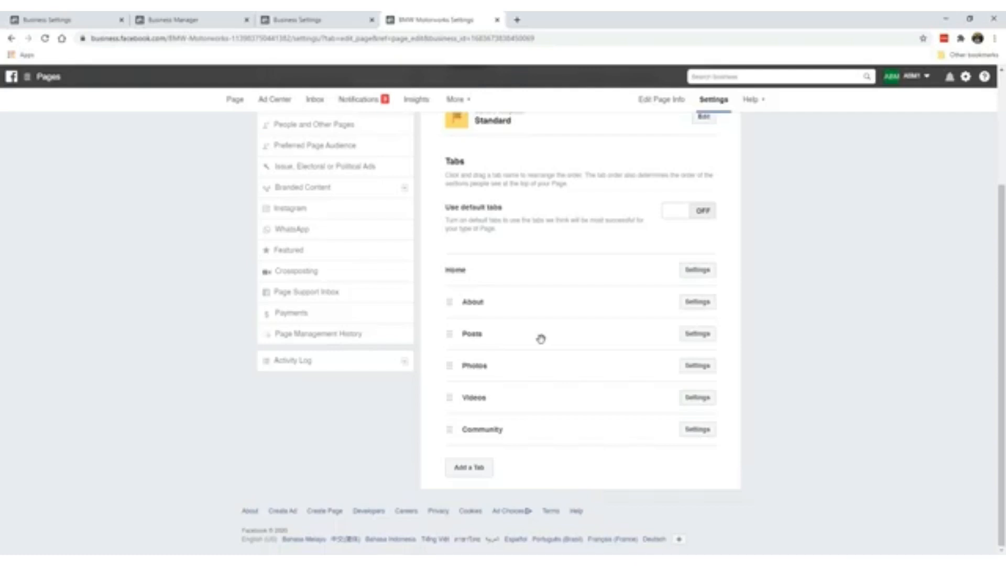
{"action": "scroll", "coordinate": [540, 339], "scroll_direction": "up", "scroll_amount": 3}
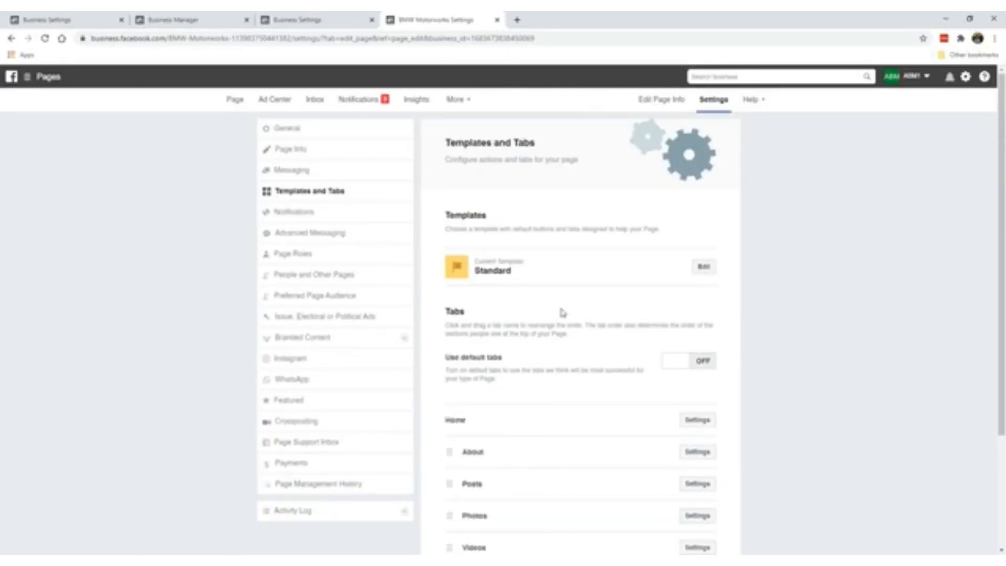
{"action": "scroll", "coordinate": [544, 340], "scroll_direction": "down", "scroll_amount": 3}
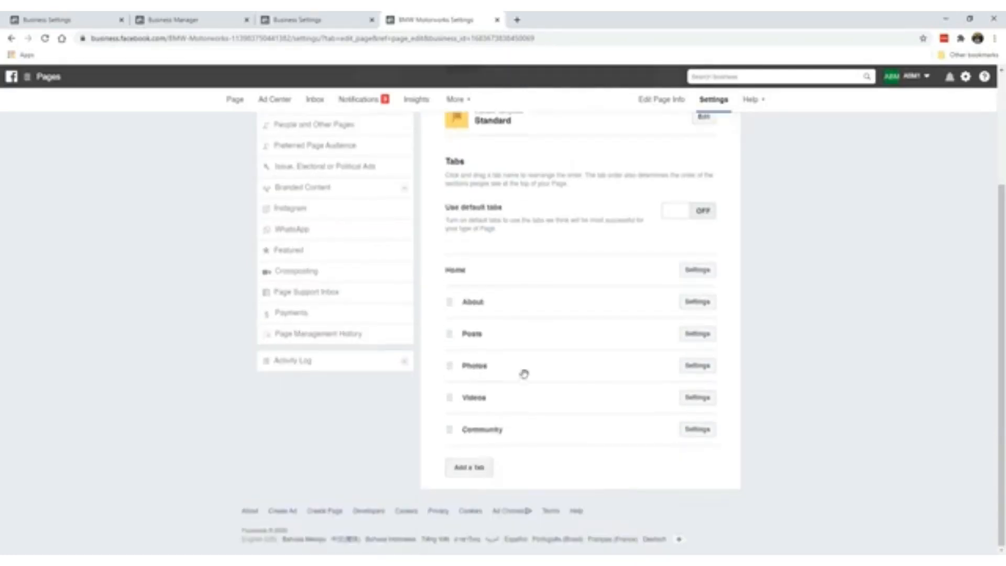
{"action": "left_click", "coordinate": [473, 474]}
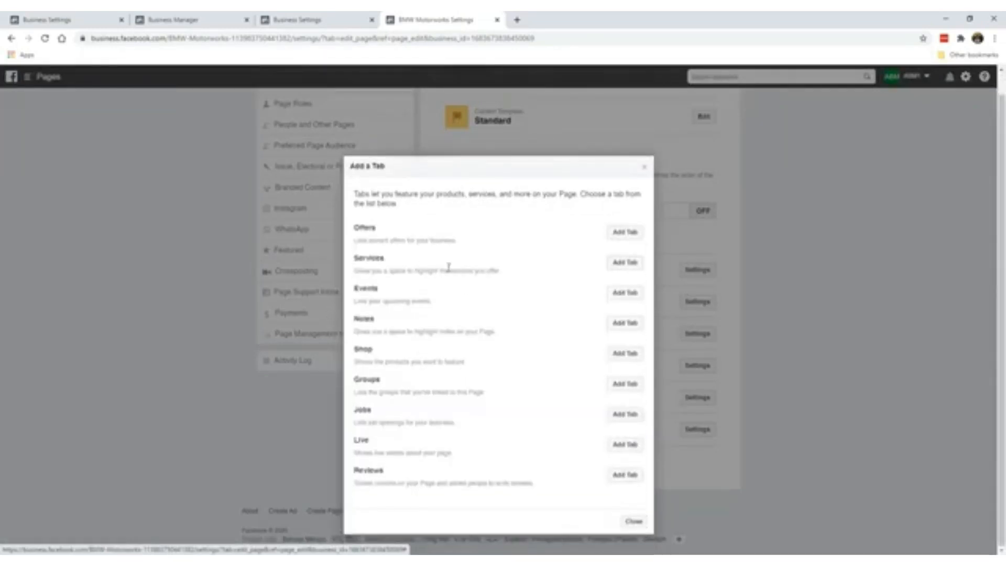
{"action": "left_click", "coordinate": [646, 168]}
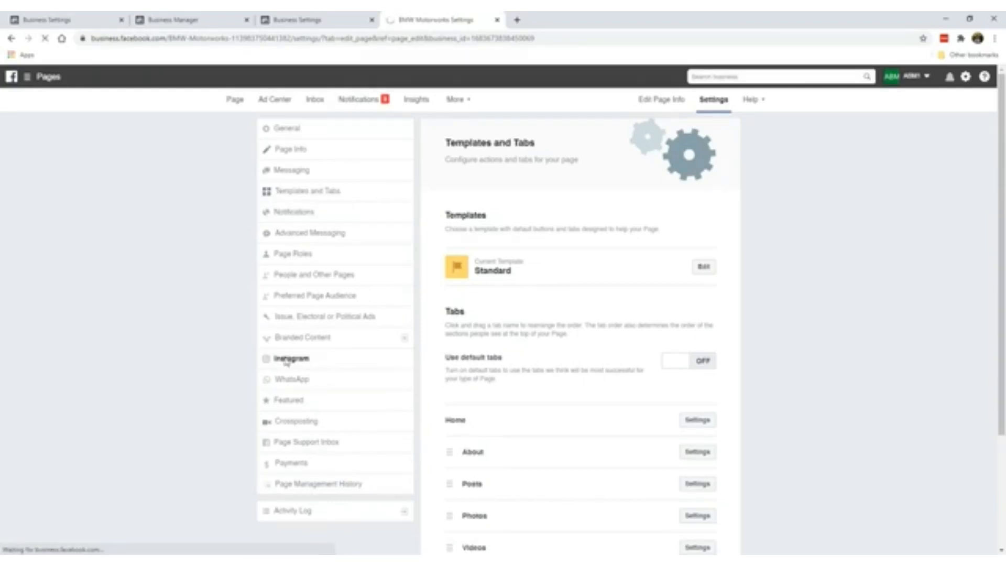
- Open the Instagram settings, start Connect Account, then close the Instagram login popup
{"action": "left_click", "coordinate": [306, 359]}
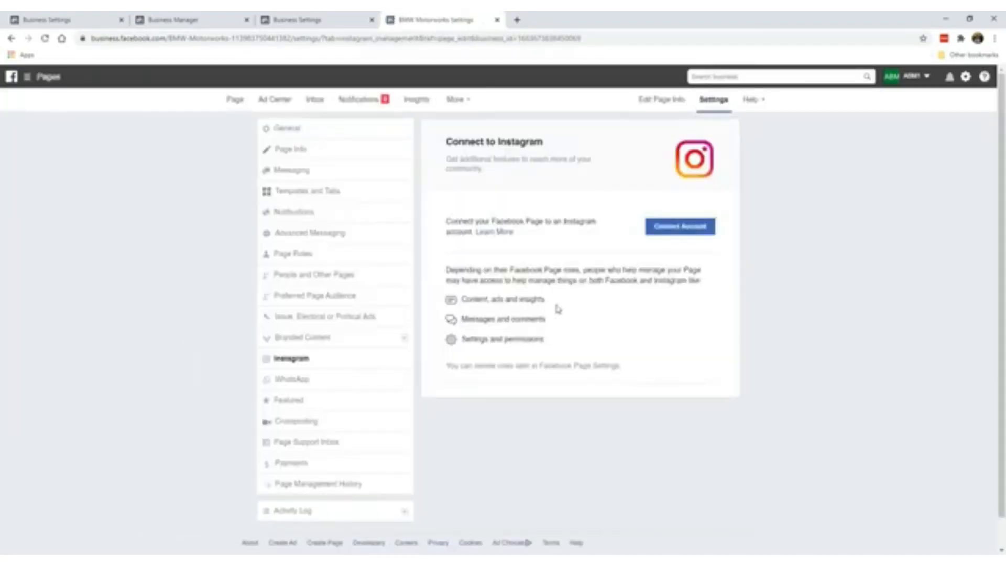
{"action": "left_click", "coordinate": [694, 227]}
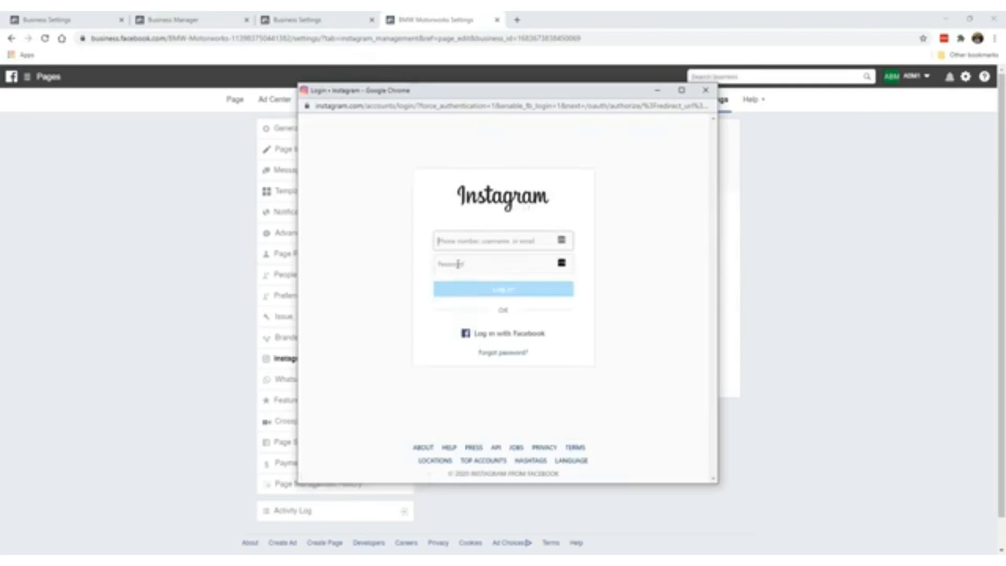
{"action": "left_click", "coordinate": [705, 91]}
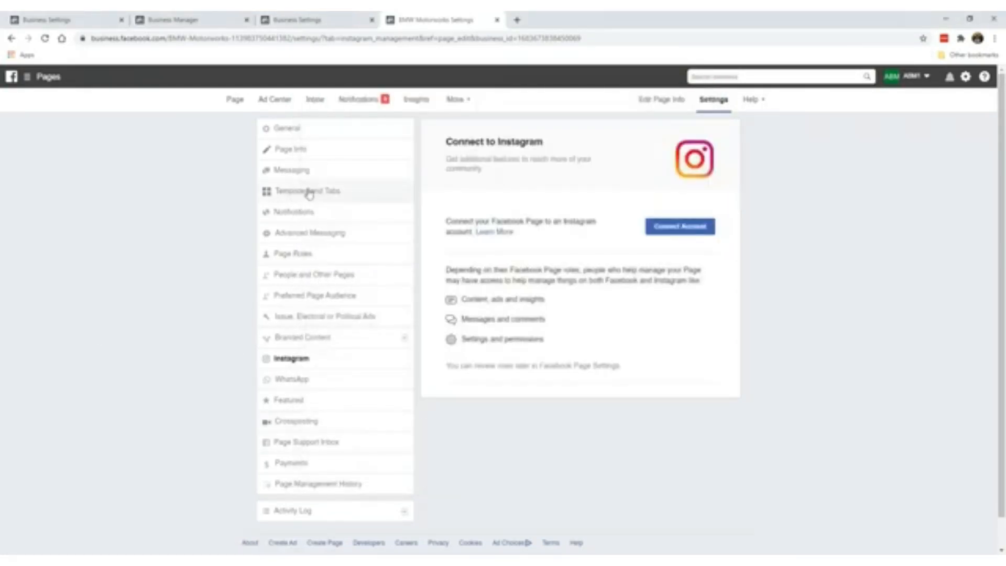
- Go to the BMW Motorworks Page home and scroll through its posts and photos
{"action": "left_click", "coordinate": [240, 107]}
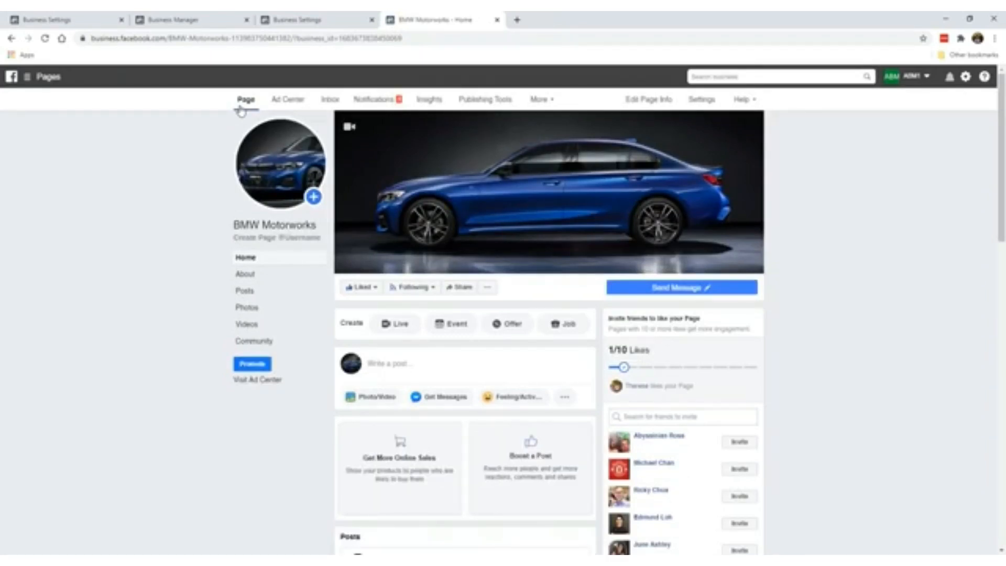
{"action": "scroll", "coordinate": [195, 269], "scroll_direction": "down", "scroll_amount": 9}
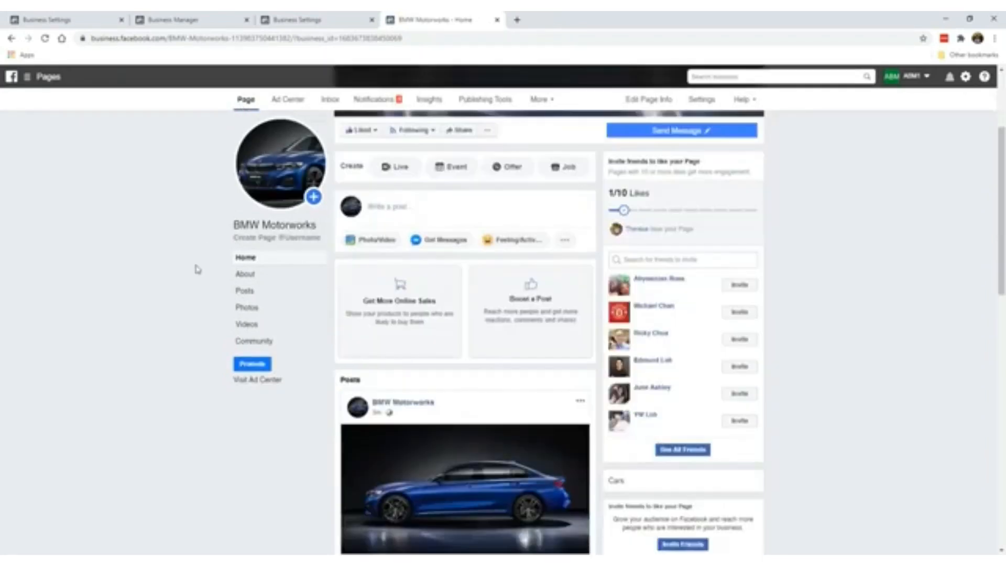
{"action": "scroll", "coordinate": [194, 281], "scroll_direction": "down", "scroll_amount": 5}
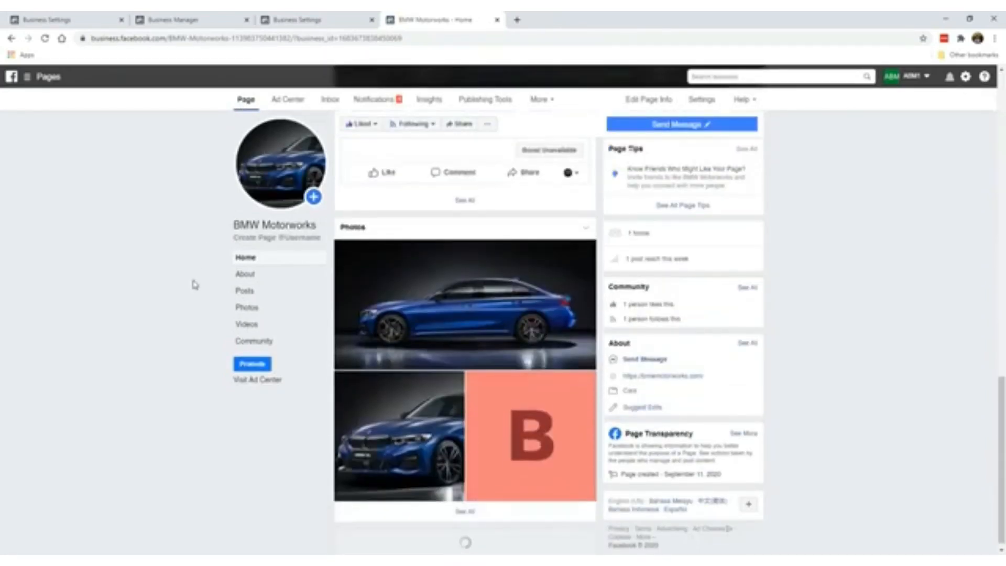
{"action": "scroll", "coordinate": [485, 330], "scroll_direction": "up", "scroll_amount": 10}
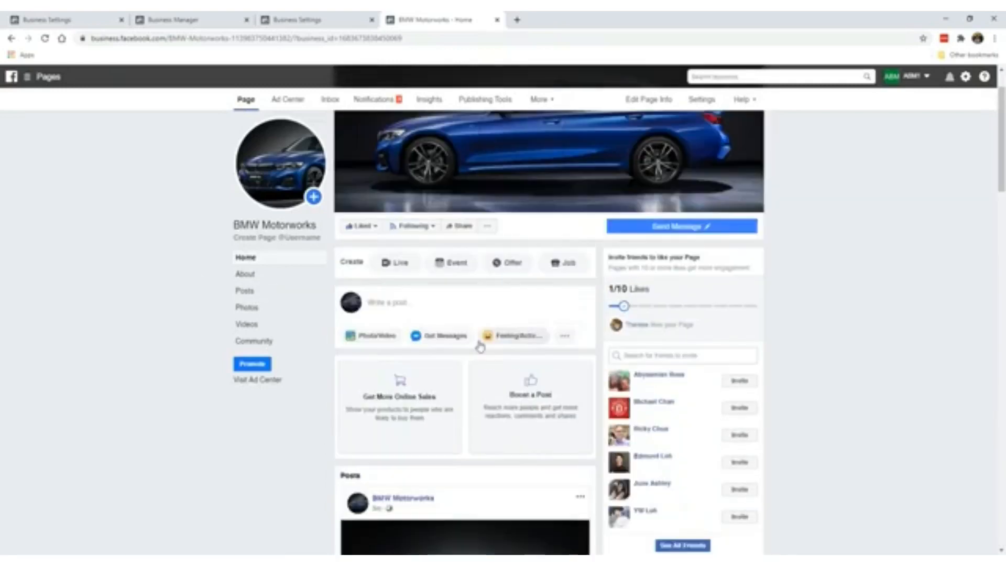
{"action": "left_click", "coordinate": [459, 308]}
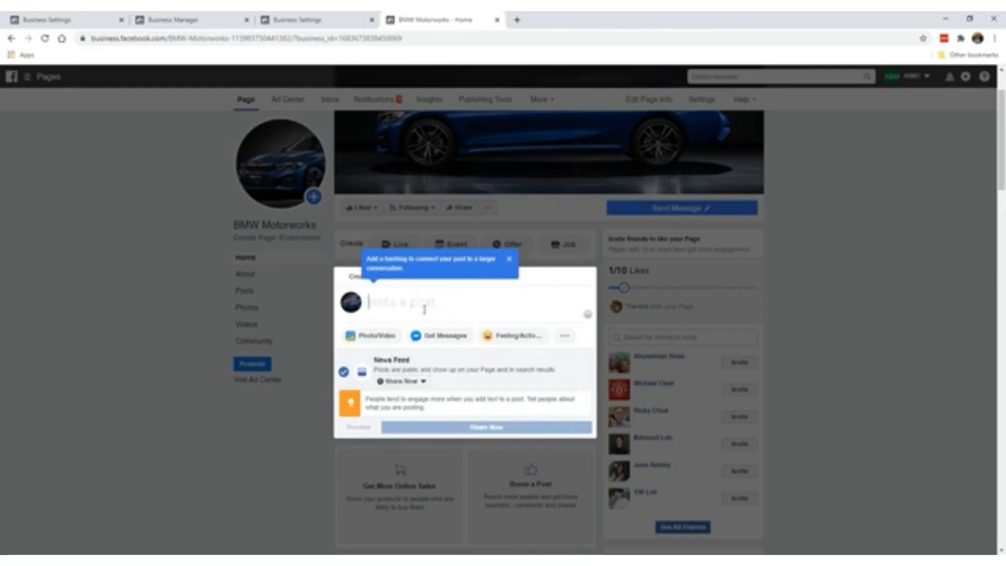
{"action": "left_click", "coordinate": [417, 381]}
{"action": "left_click", "coordinate": [406, 414]}
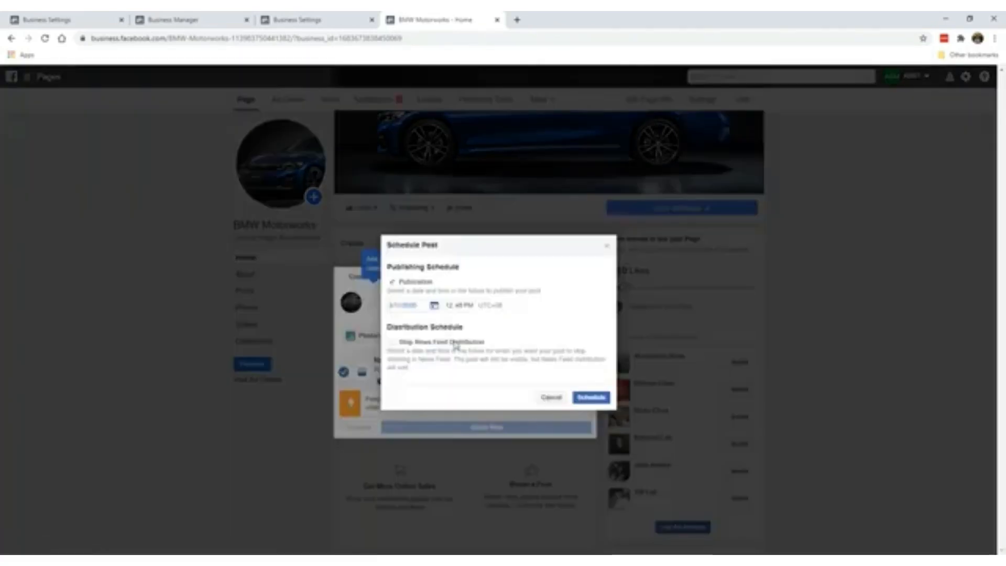
{"action": "left_click", "coordinate": [606, 245]}
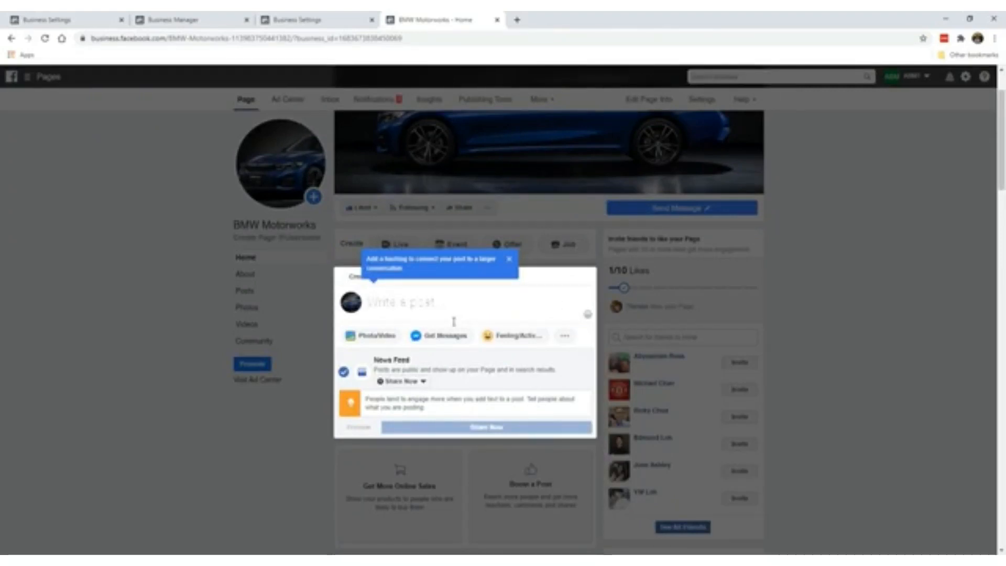
{"action": "left_click", "coordinate": [173, 355]}
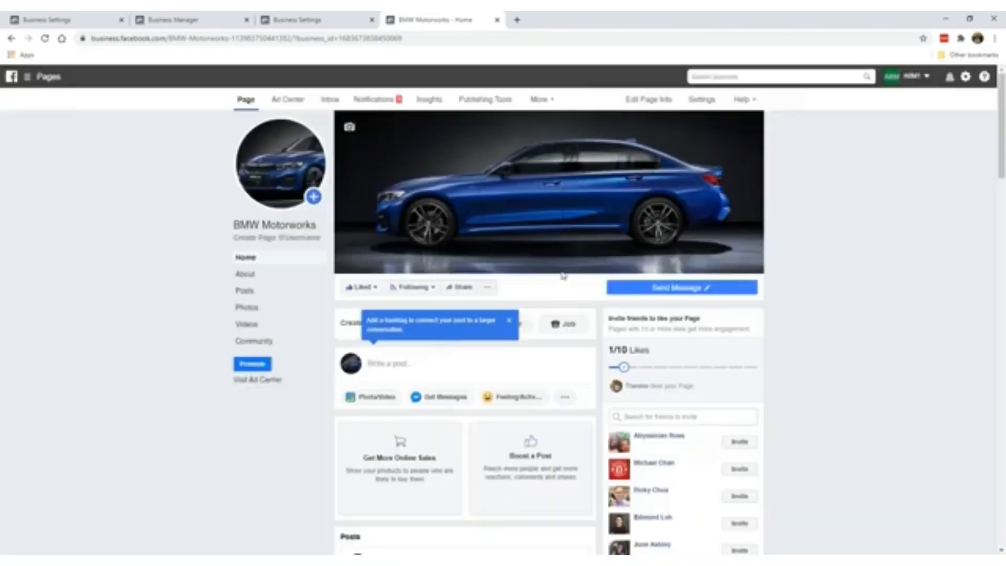
- Close the hashtag tooltip and dismiss the Create Post composer without posting
{"action": "scroll", "coordinate": [472, 366], "scroll_direction": "down", "scroll_amount": 7}
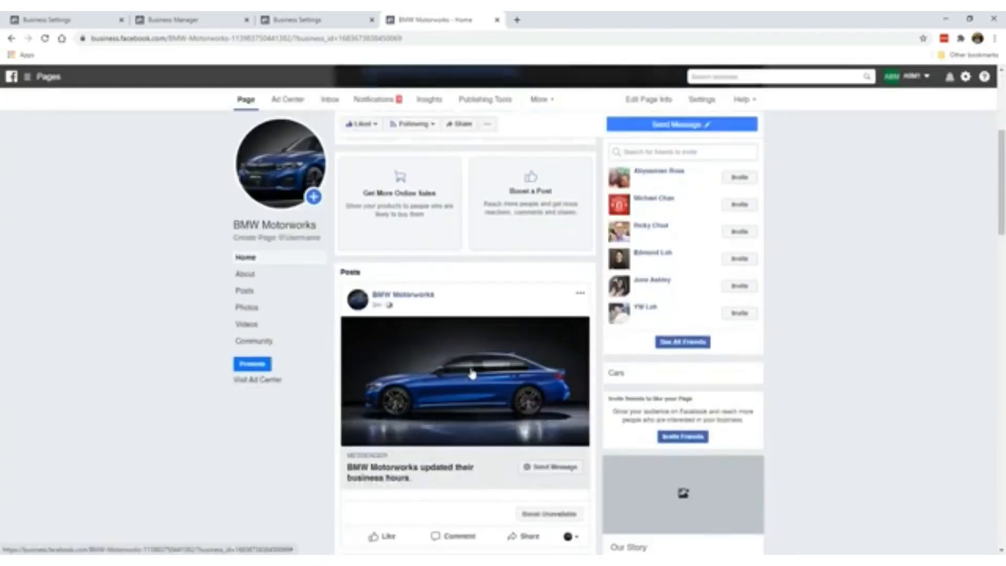
{"action": "scroll", "coordinate": [472, 371], "scroll_direction": "up", "scroll_amount": 7}
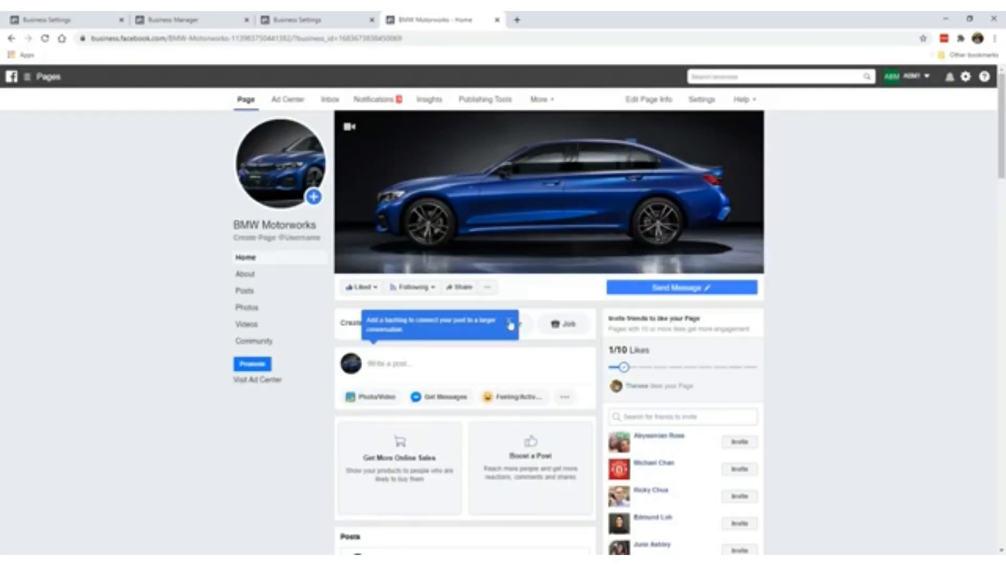
{"action": "left_click", "coordinate": [510, 323]}
{"action": "left_click", "coordinate": [126, 318]}
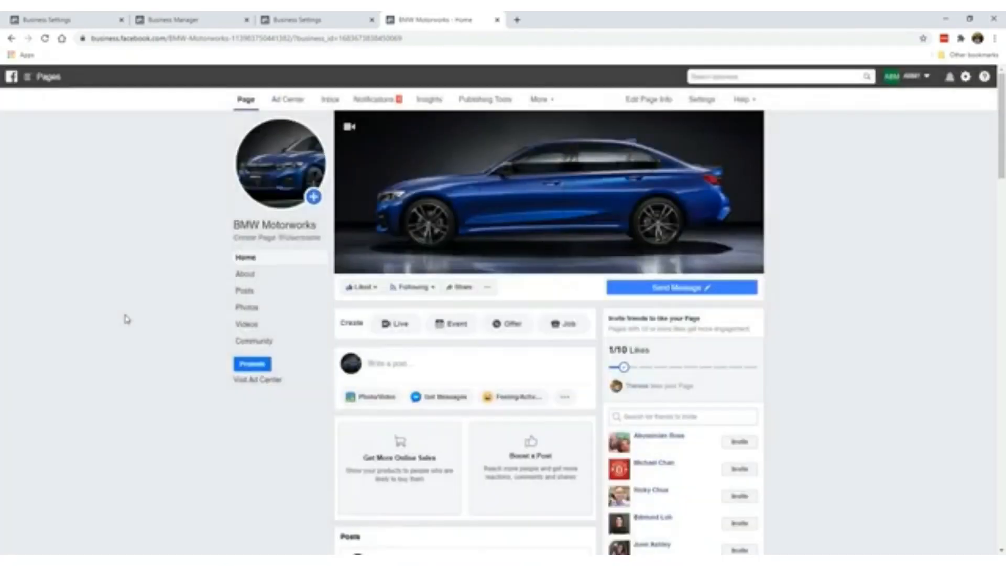